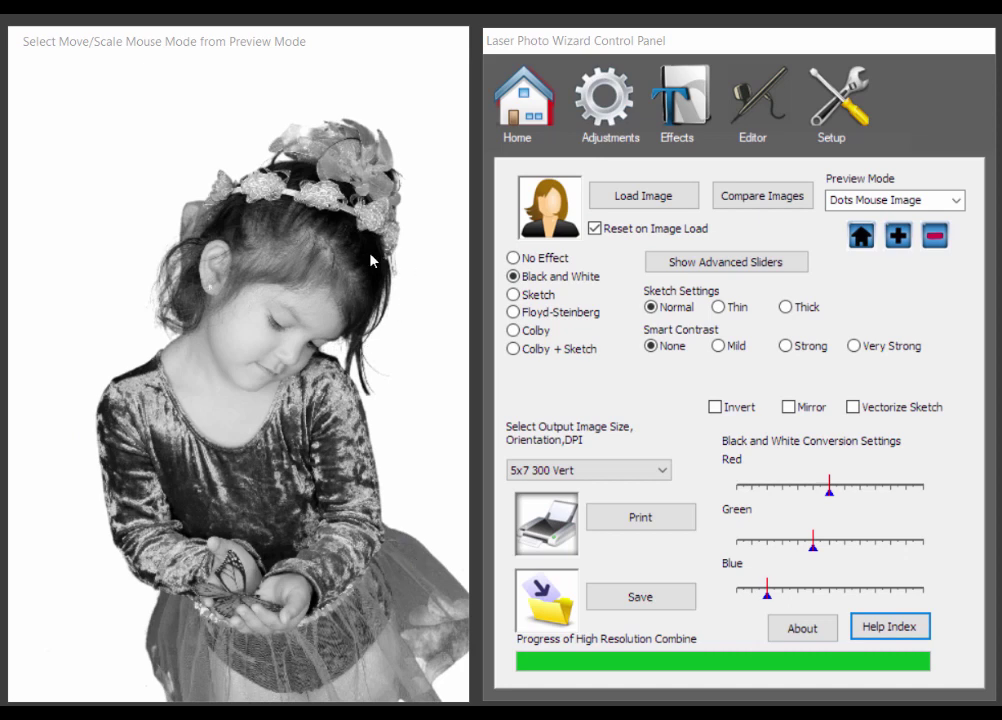
- Apply Sketch, then Floyd-Steinberg dithering, and zoom in on the girl's face before zooming back out
click(528, 299)
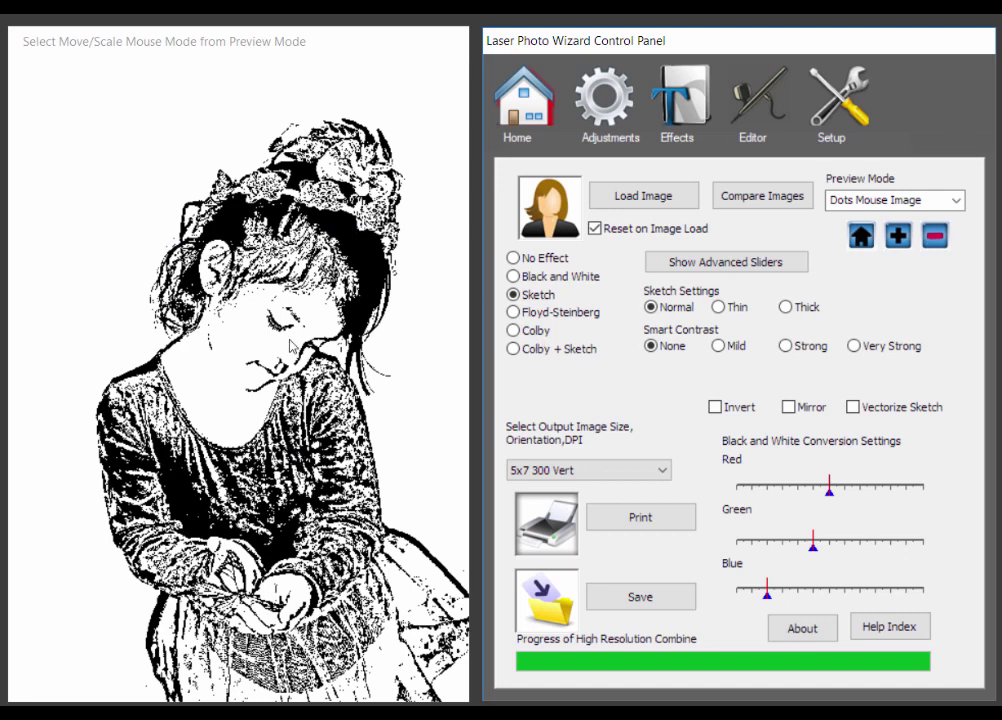
click(515, 313)
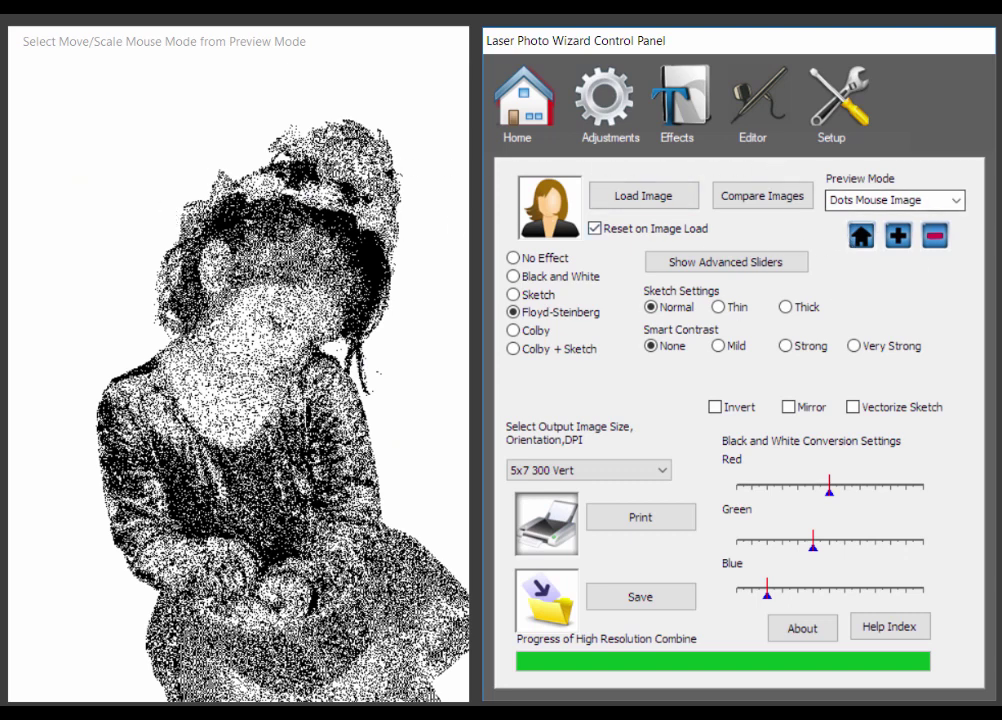
click(899, 238)
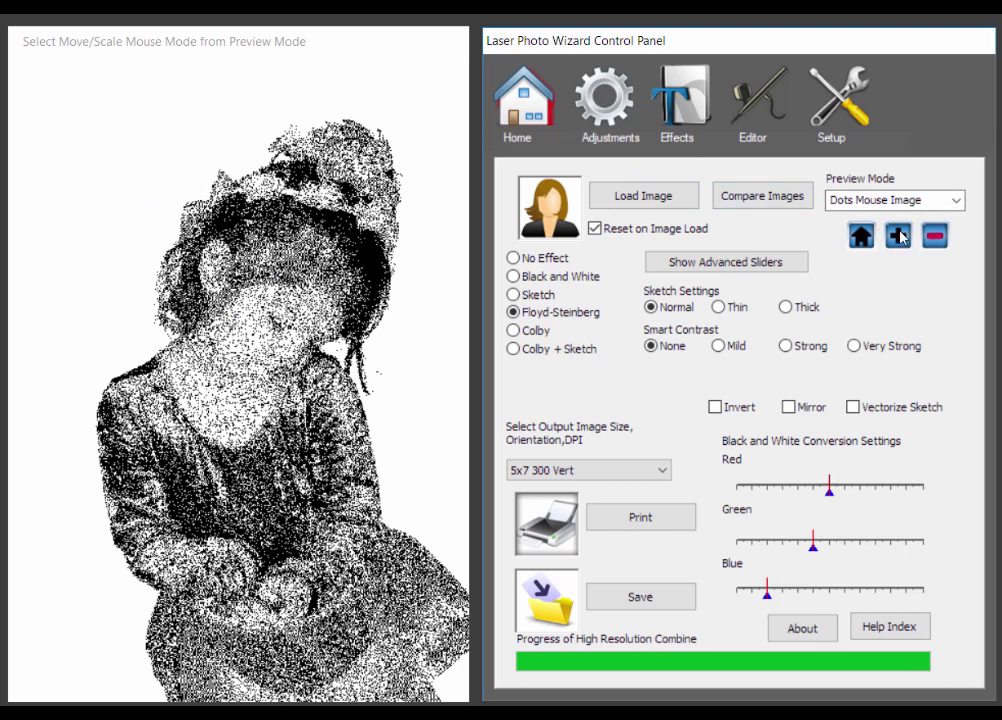
click(899, 238)
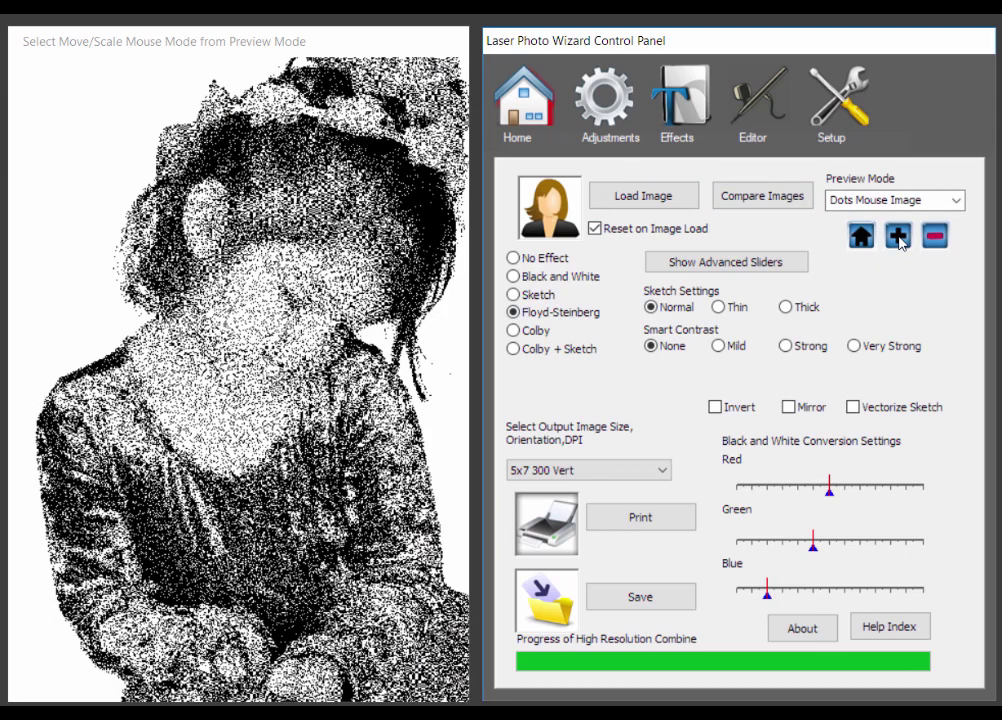
click(899, 238)
click(899, 238)
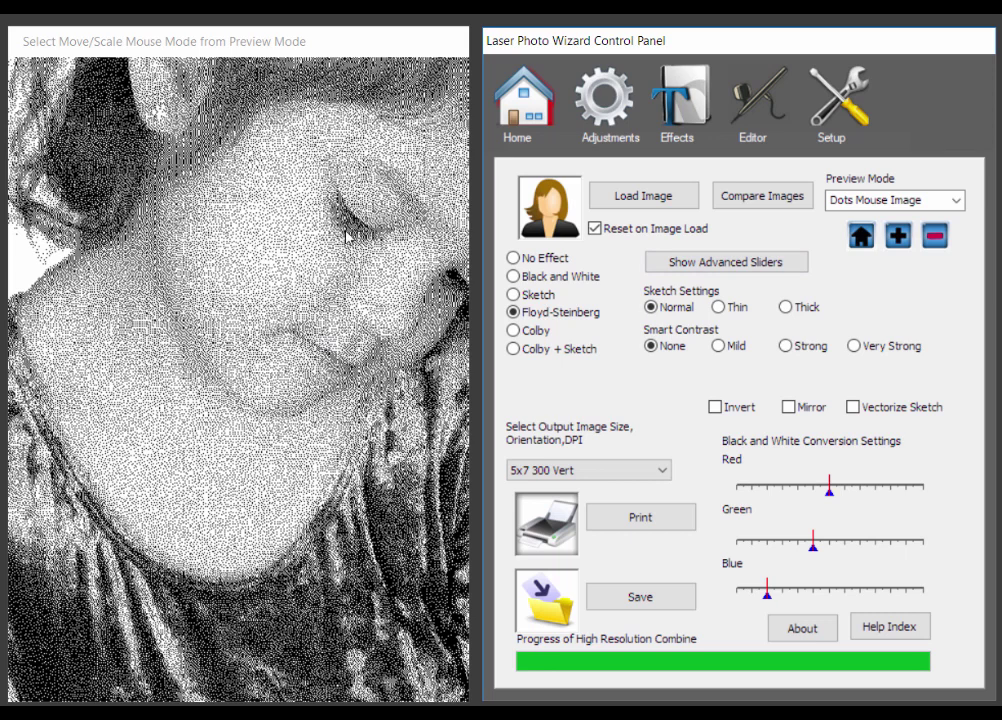
click(870, 241)
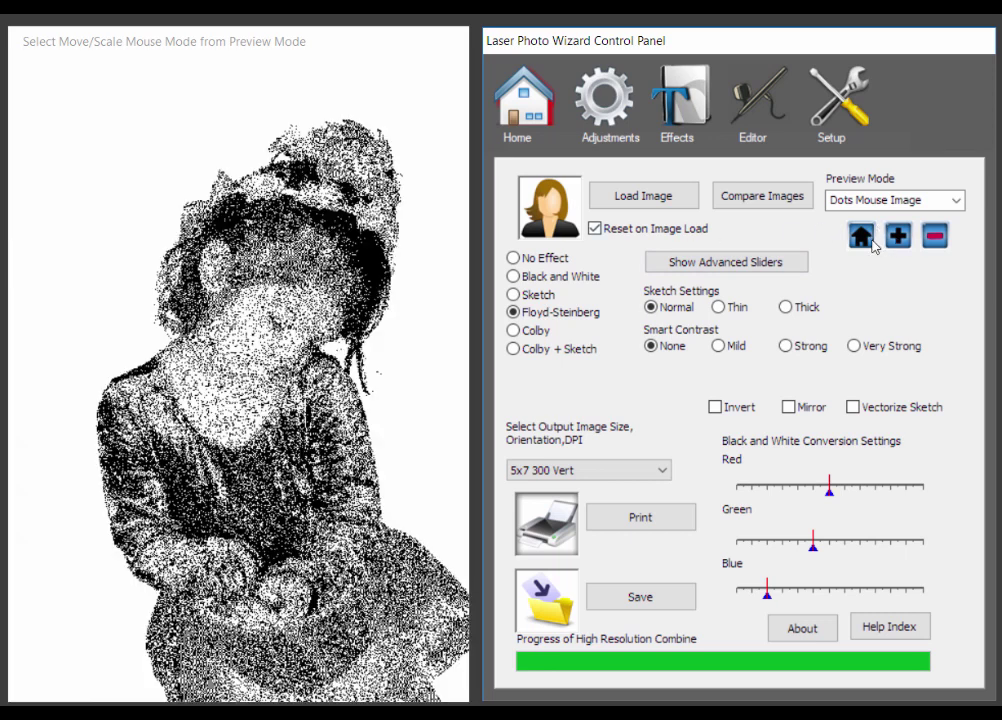
click(957, 201)
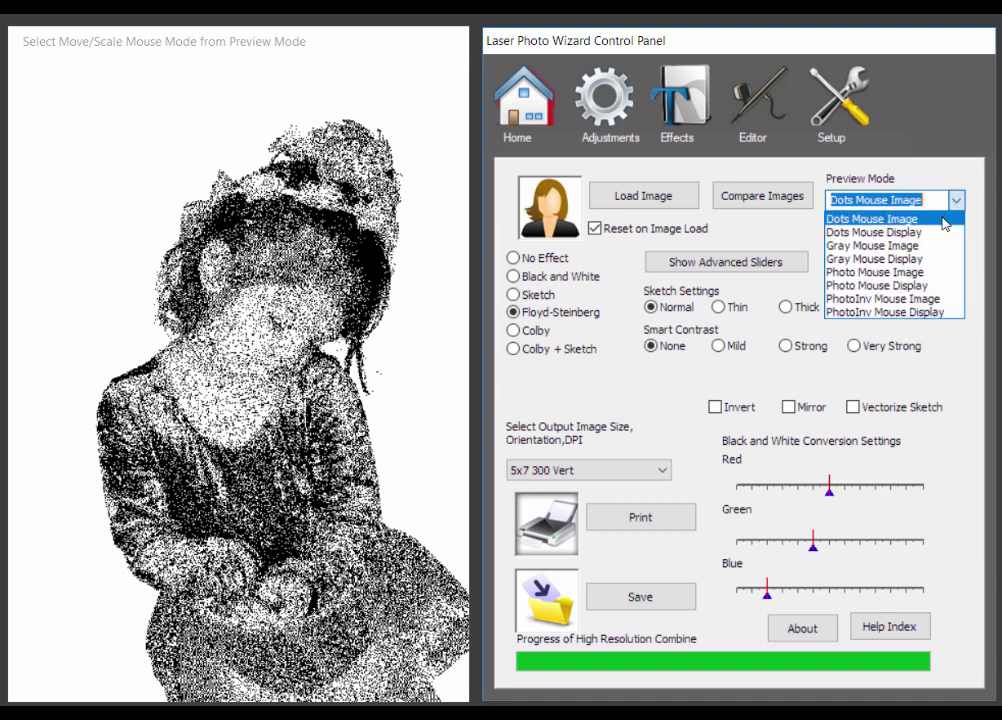
- Preview the photo in grayscale, then as a wood engraving, and apply the Colby effect
click(907, 258)
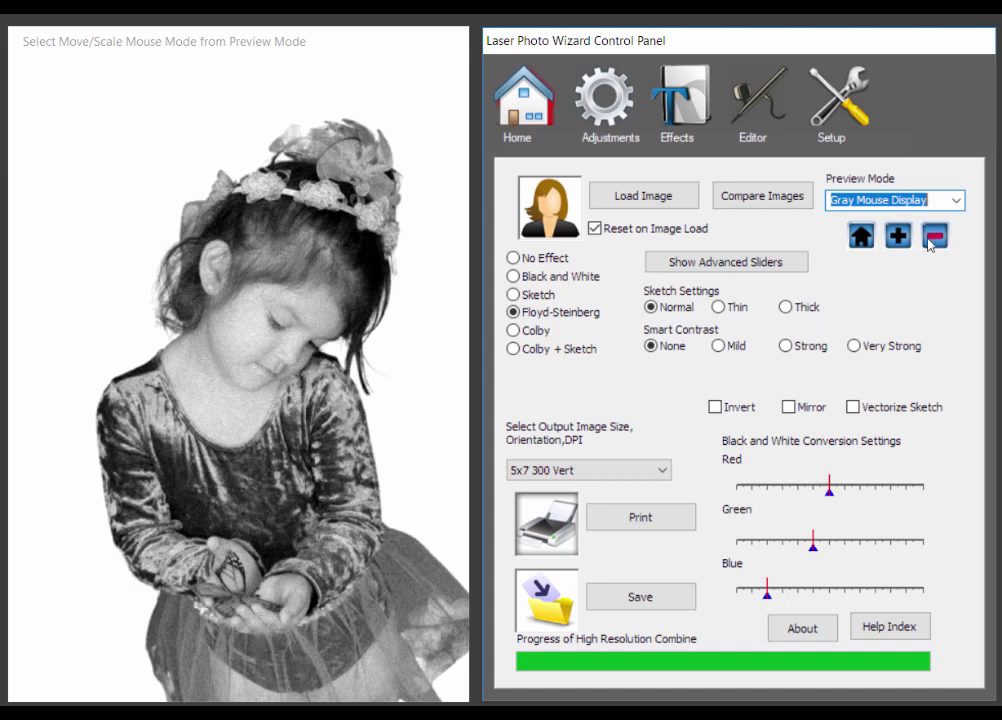
click(955, 202)
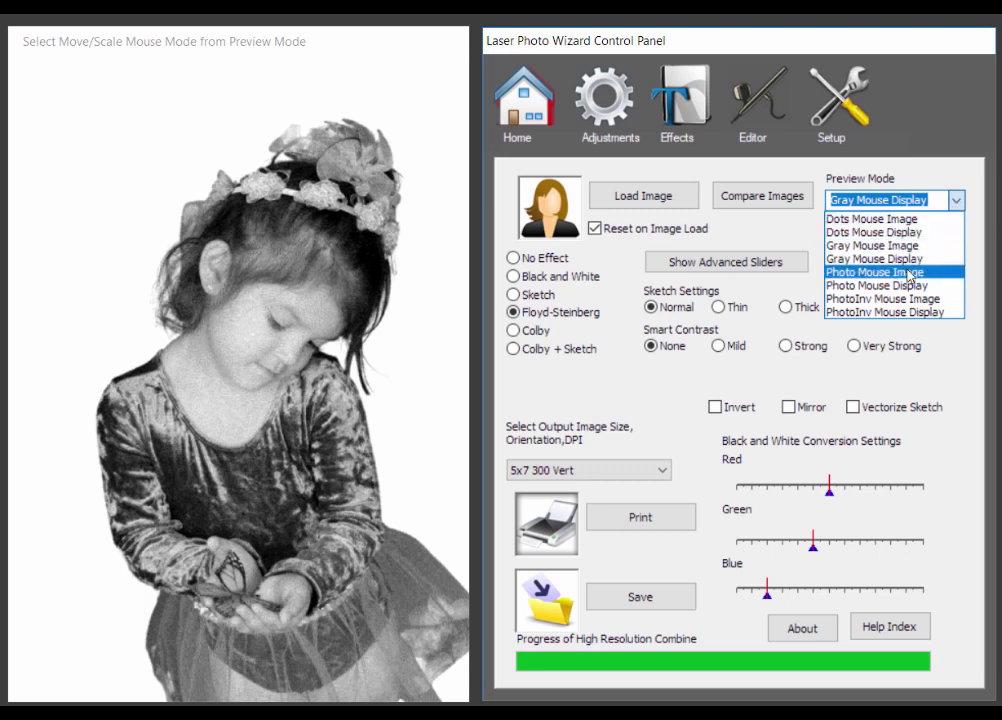
click(908, 273)
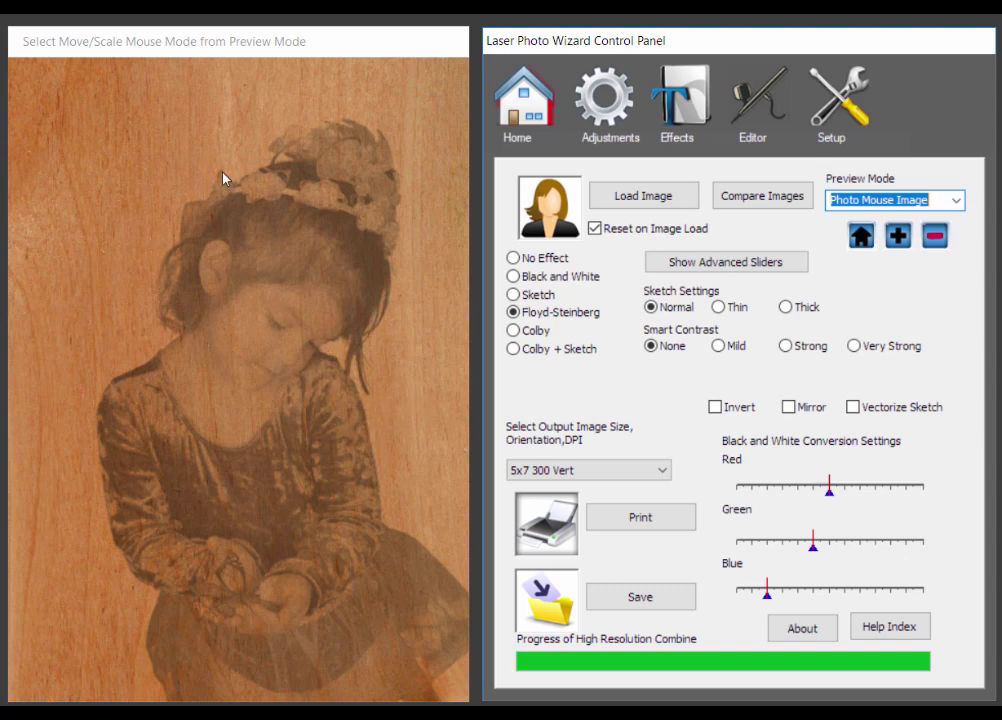
click(520, 332)
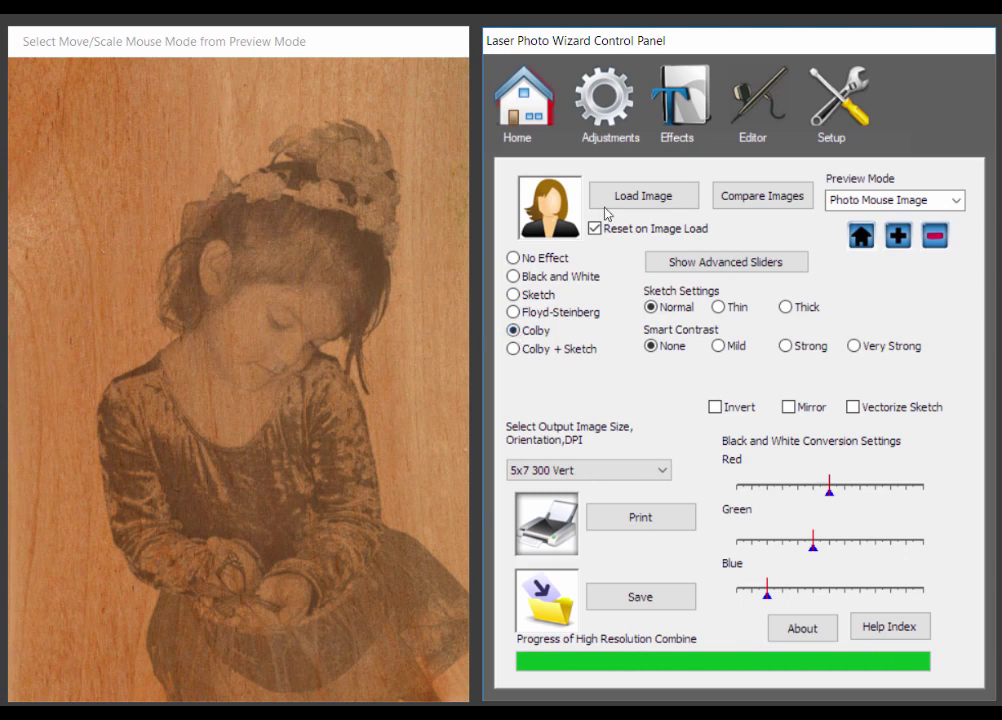
- Preview the Colby result as a dot image and zoom in on the girl's face
click(957, 201)
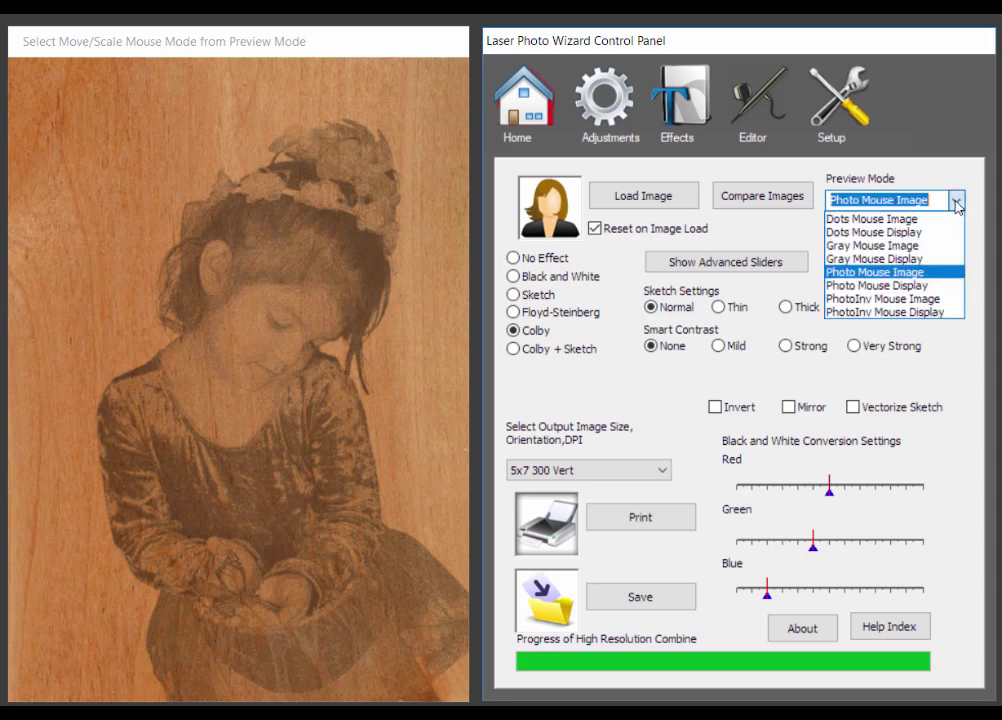
click(915, 233)
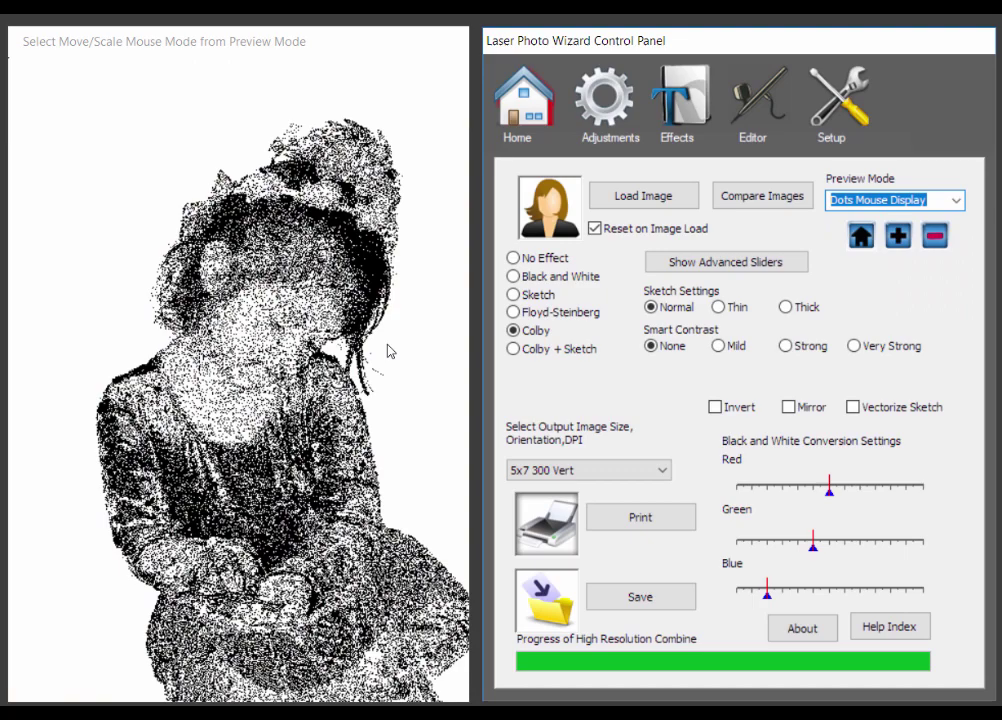
click(907, 240)
click(907, 240)
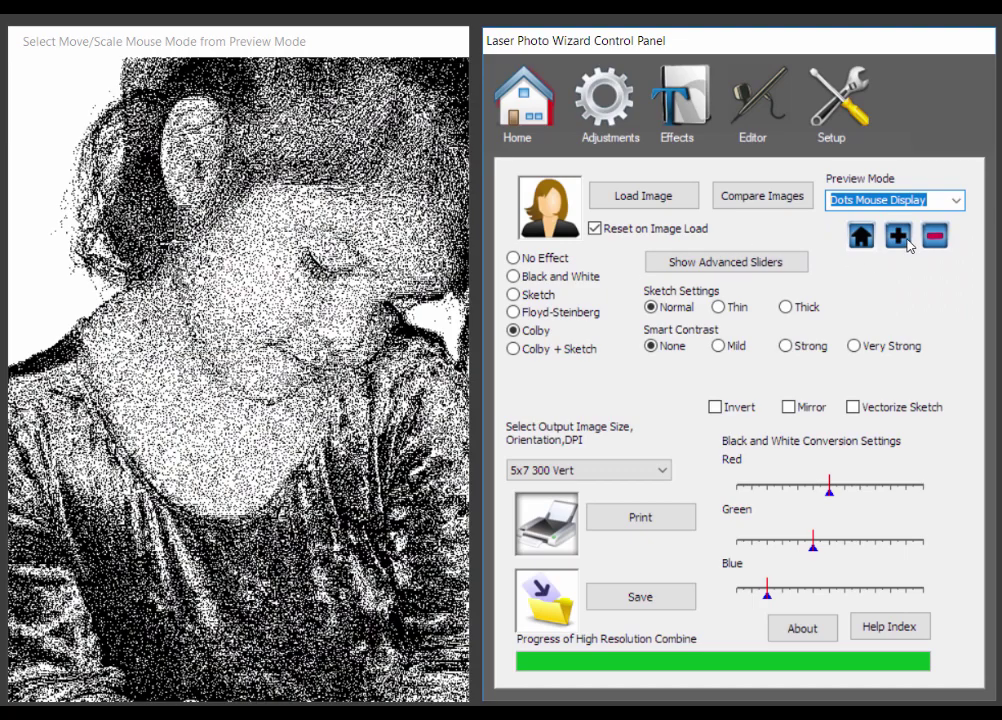
click(907, 240)
click(907, 240)
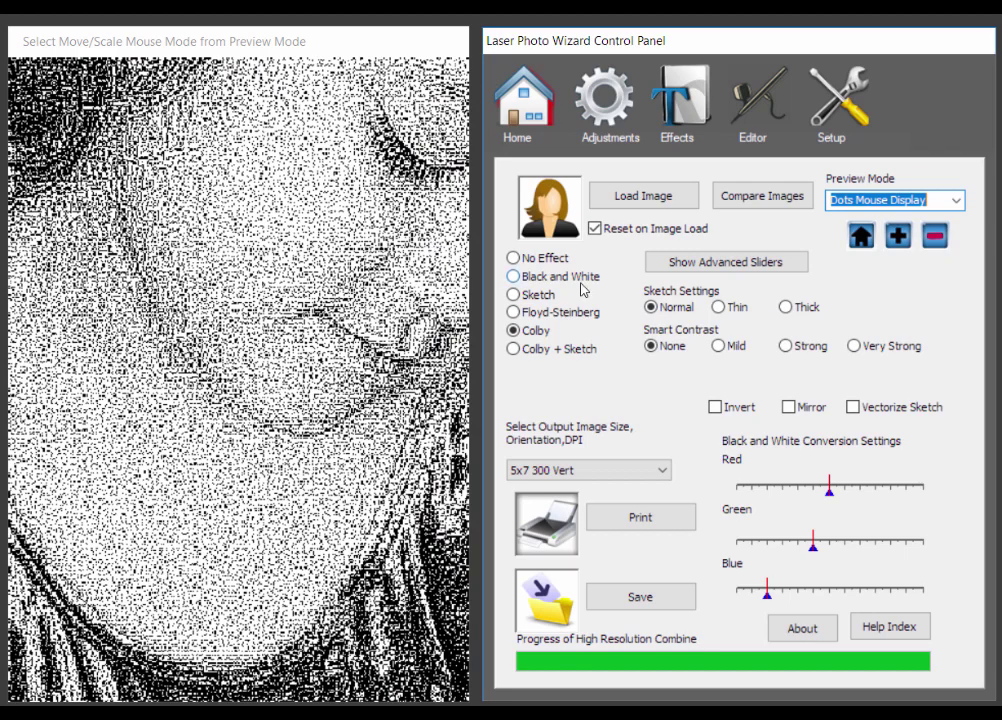
- Compare Floyd-Steinberg with Colby up close, keep Colby, and return to the full figure
click(528, 318)
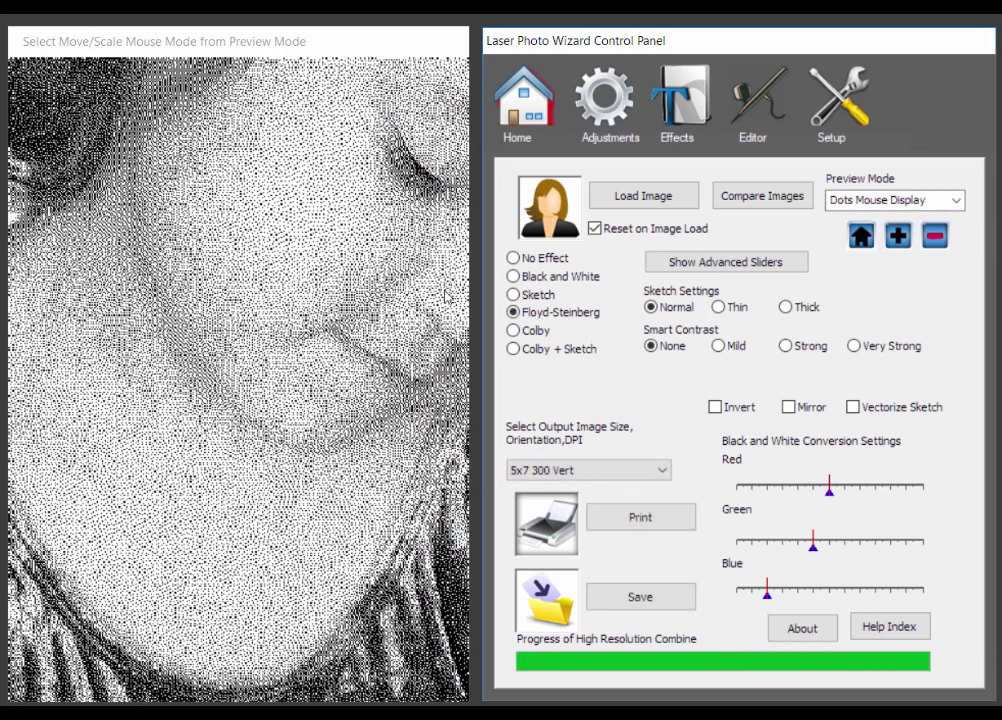
click(523, 332)
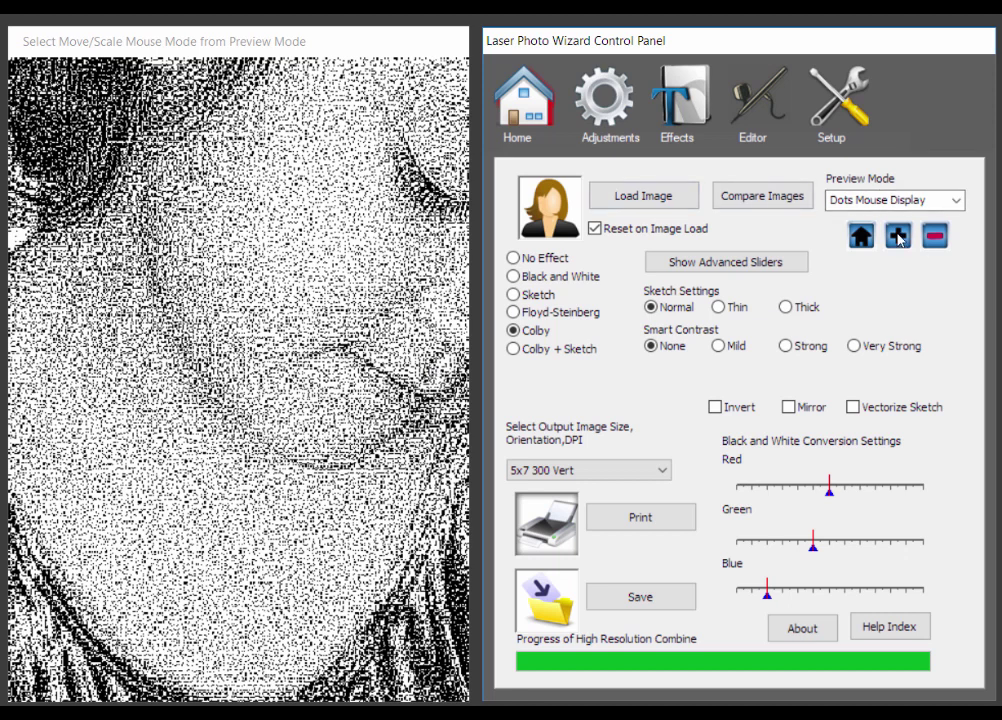
click(864, 238)
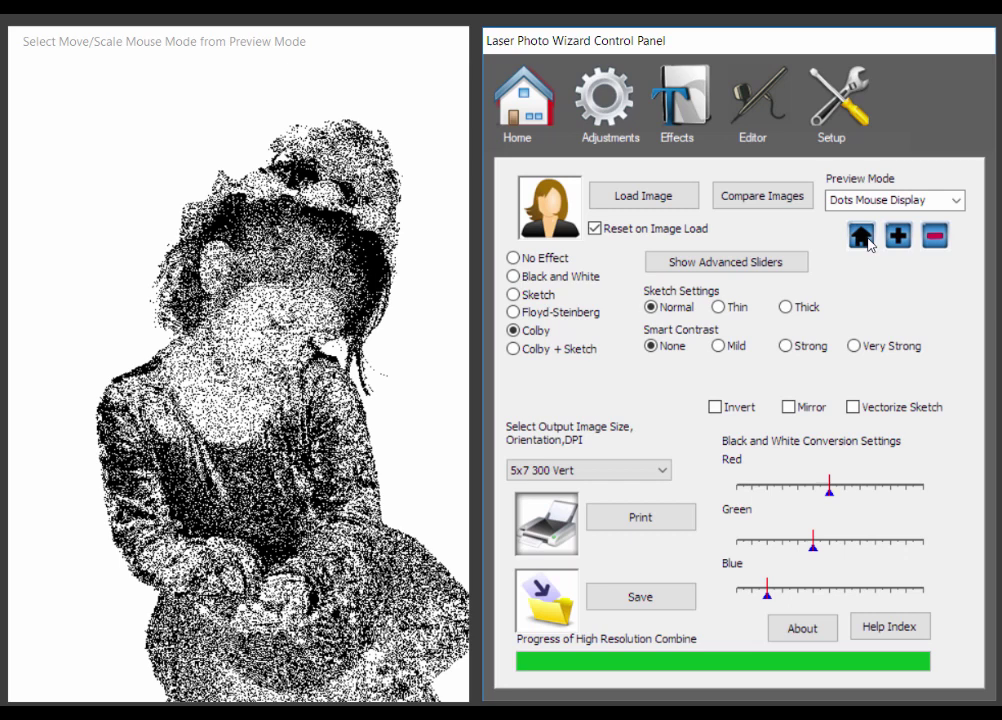
- On a grayscale preview, try Floyd-Steinberg and Colby, then settle on the Sketch effect
click(955, 201)
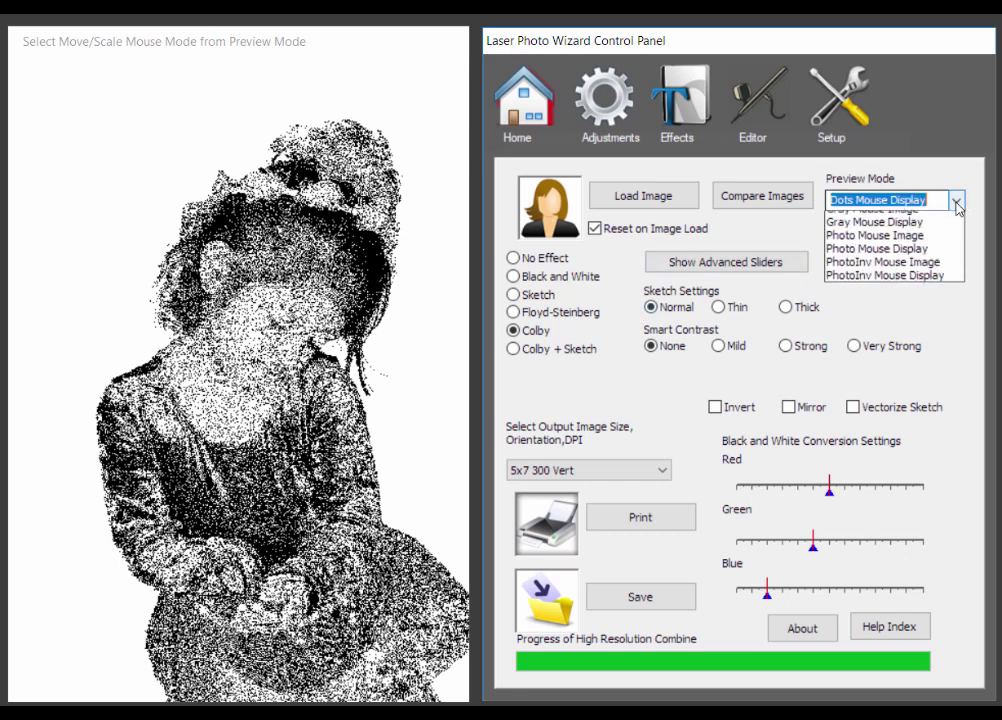
click(878, 258)
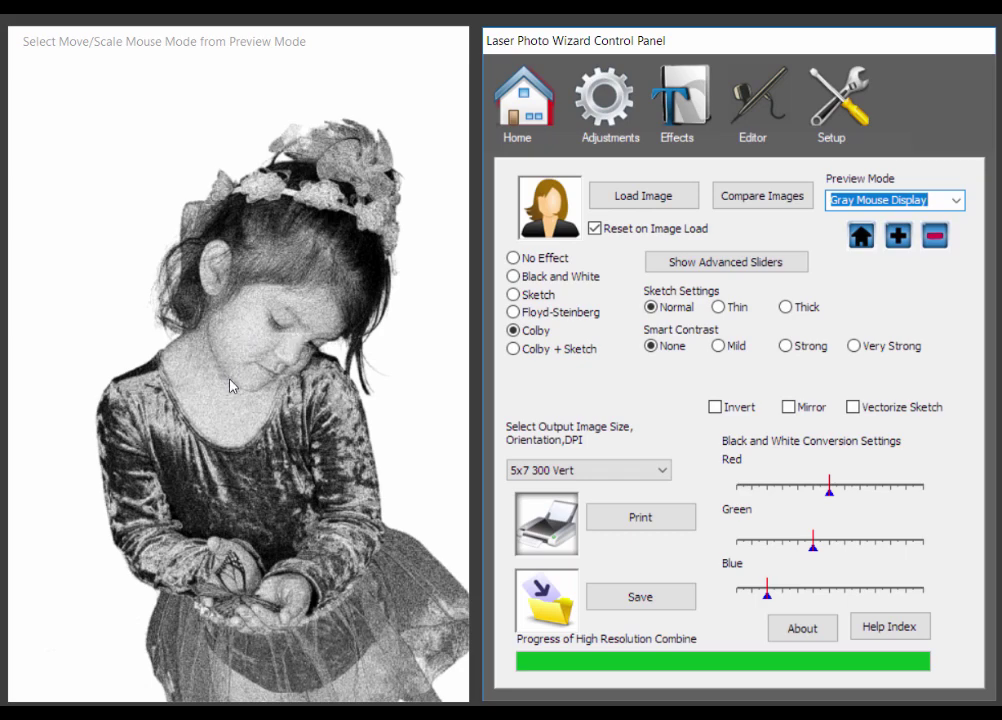
click(518, 315)
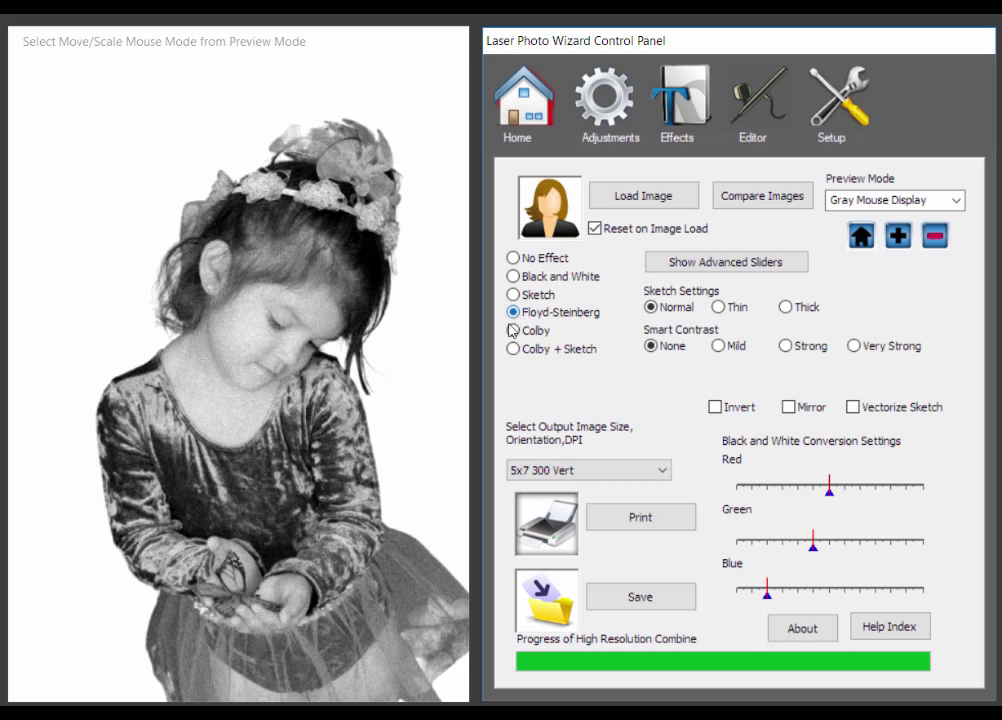
click(513, 330)
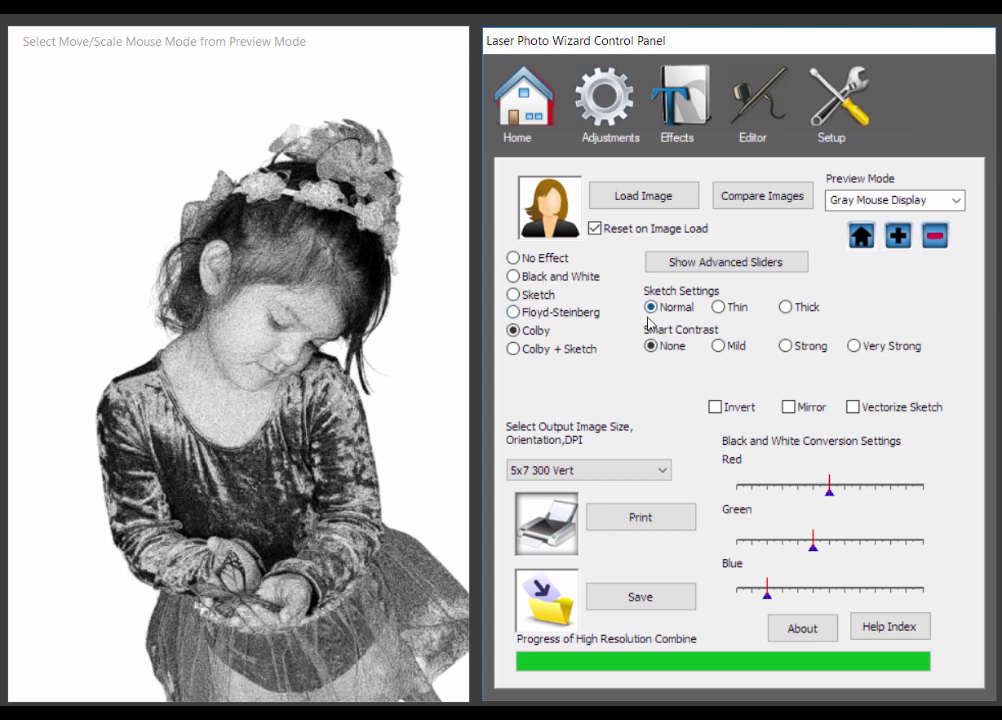
click(517, 297)
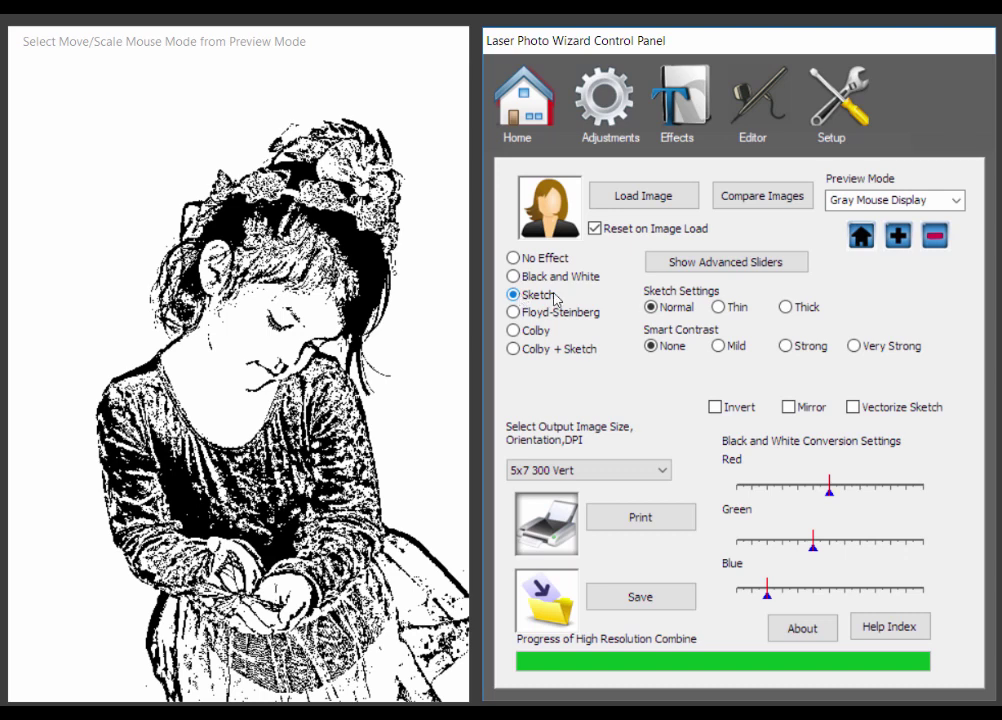
- Preview the photo as a wood engraving and apply the combined Colby + Sketch effect
click(957, 201)
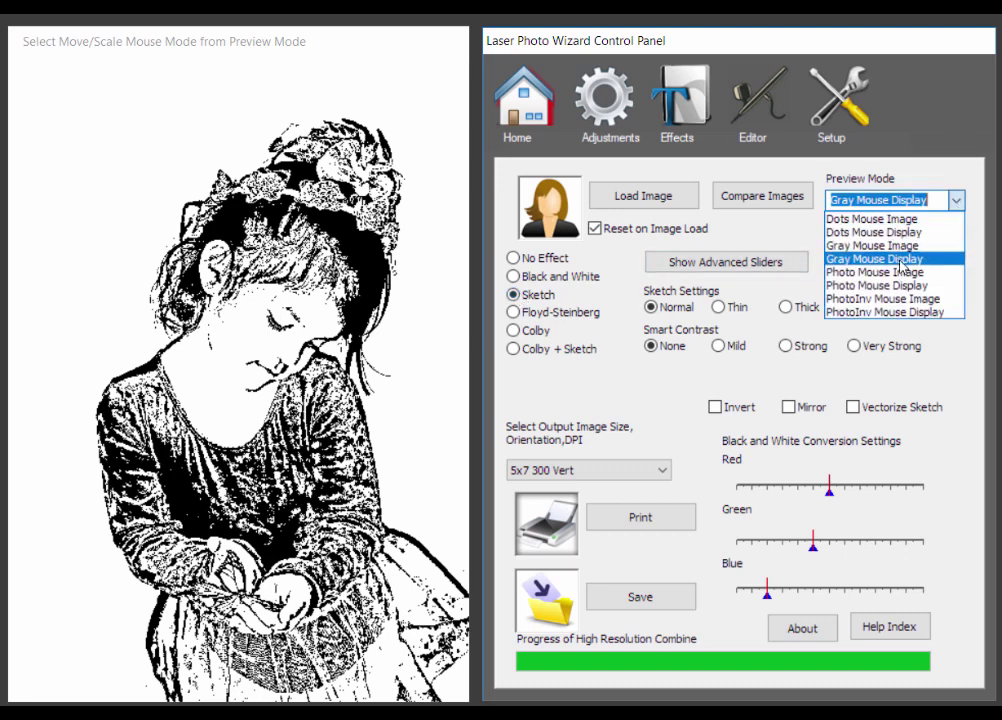
click(894, 285)
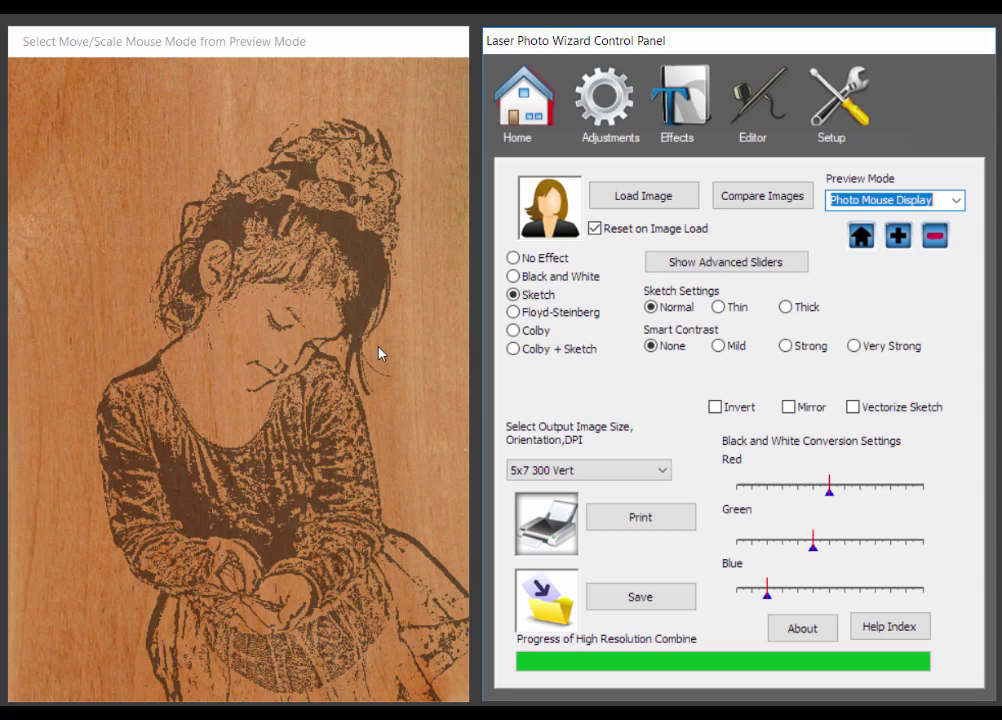
click(513, 331)
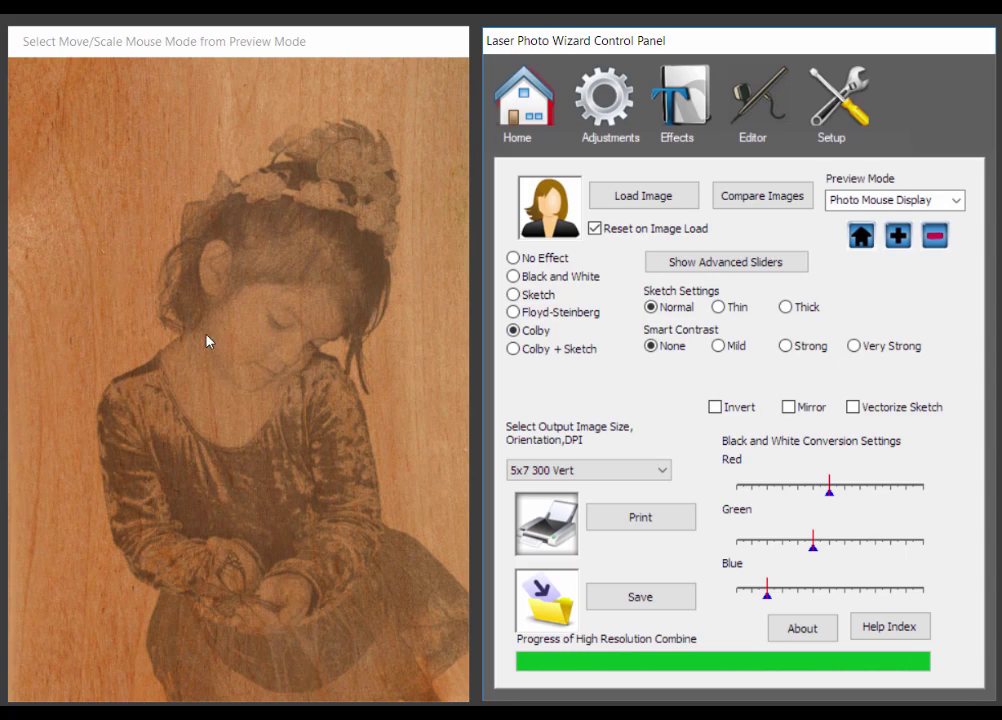
click(515, 349)
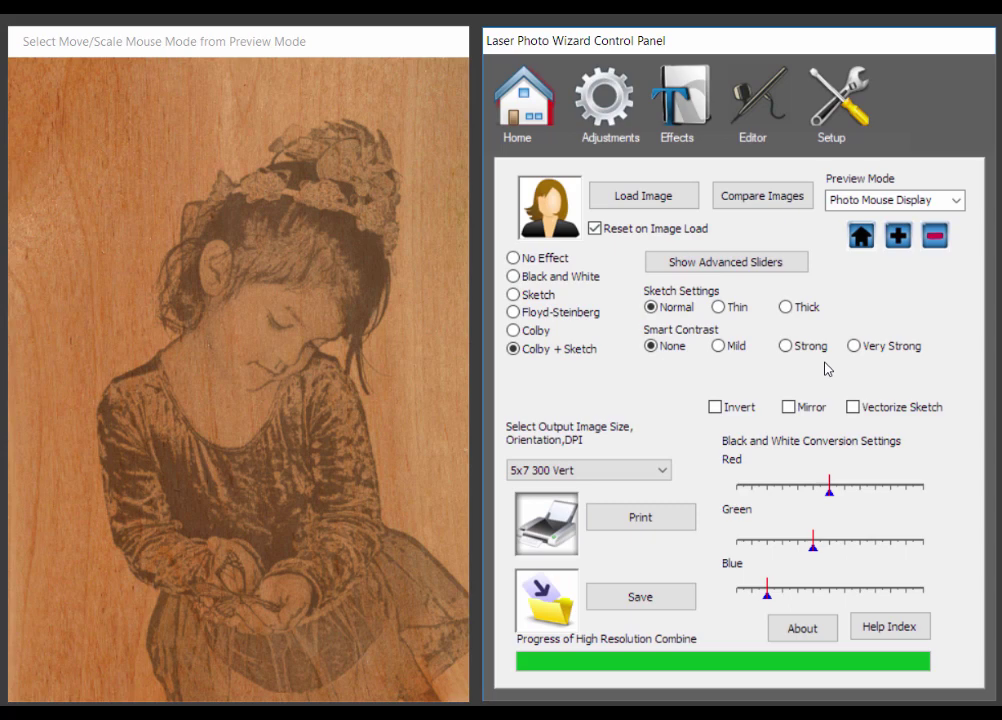
- Switch to Black and White and balance the conversion: Red right of centre, Blue near the left
click(517, 280)
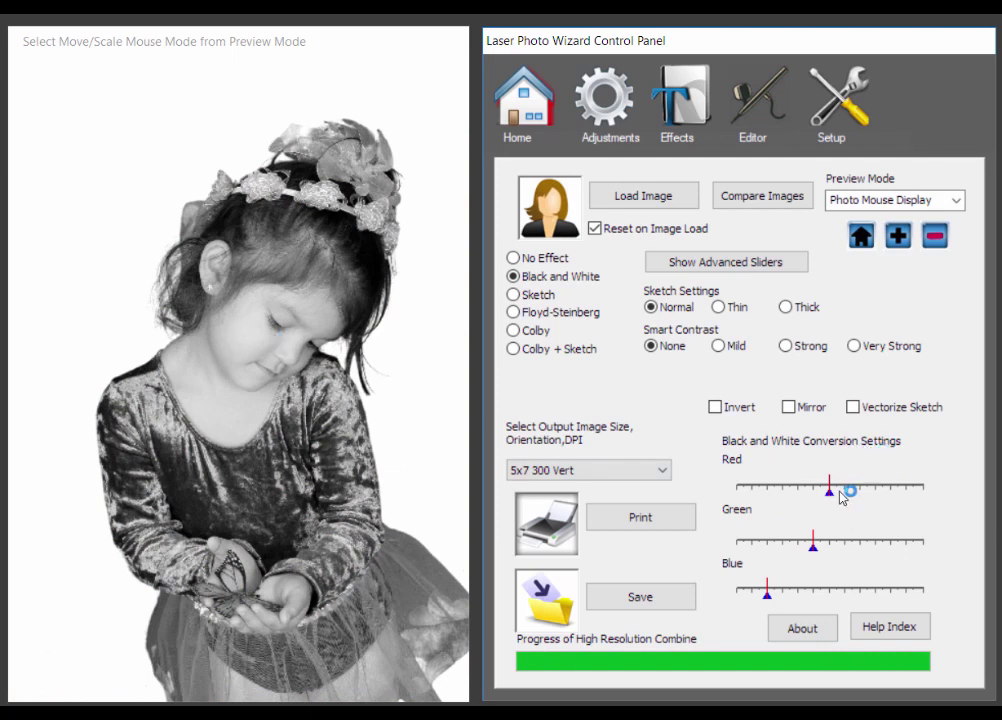
mouse_move(838, 497)
mouse_down()
mouse_move(870, 497)
mouse_move(829, 494)
mouse_up()
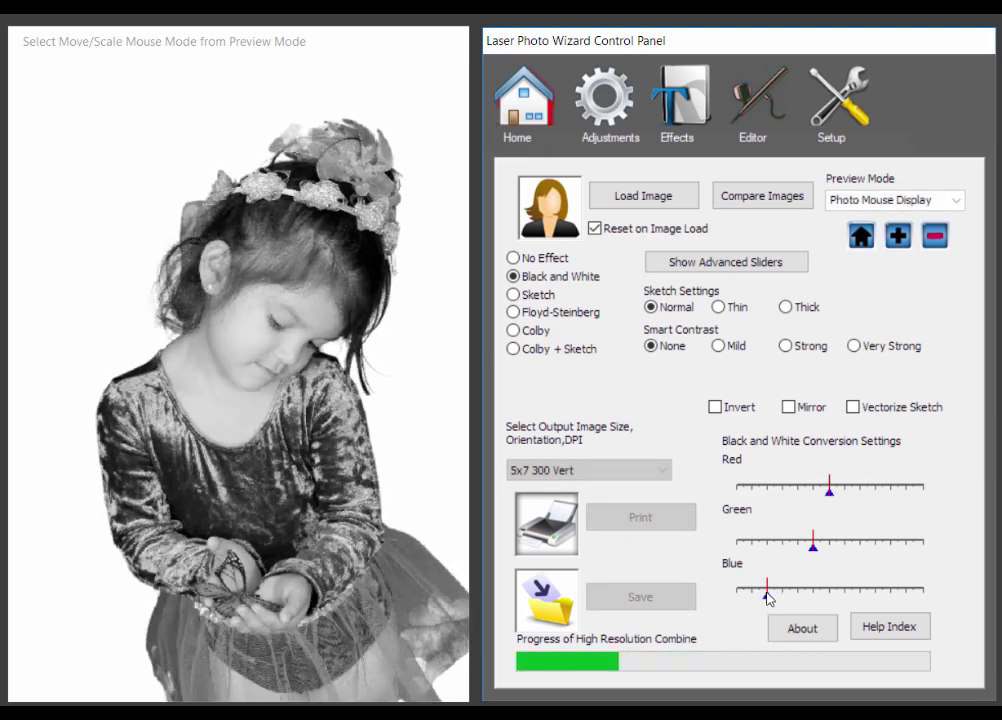
drag(767, 592, 826, 590)
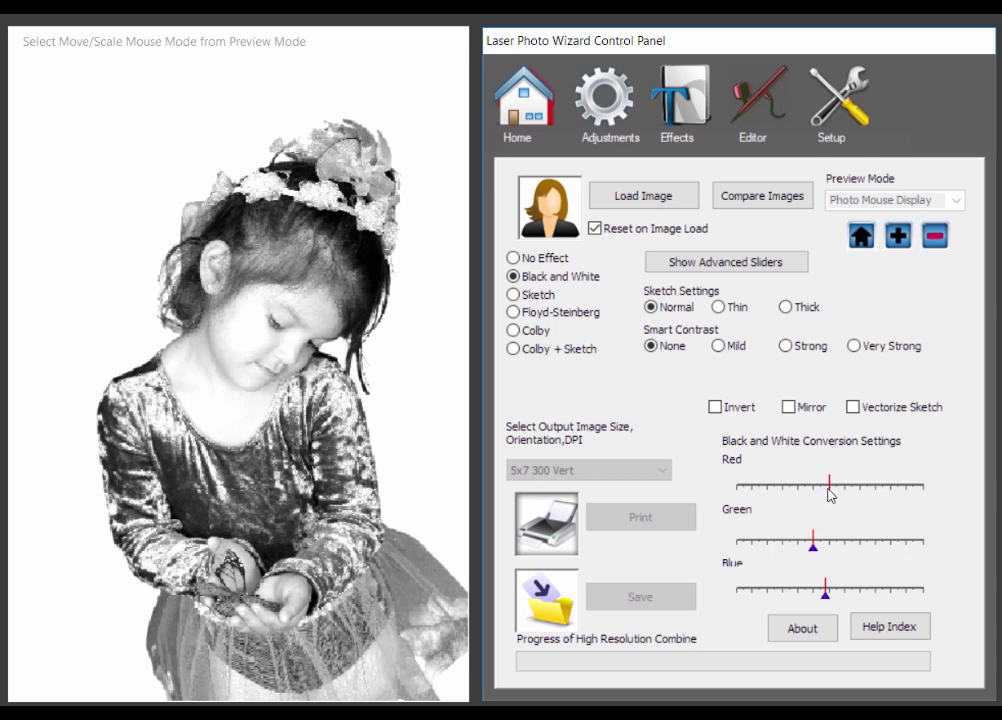
drag(829, 490, 746, 508)
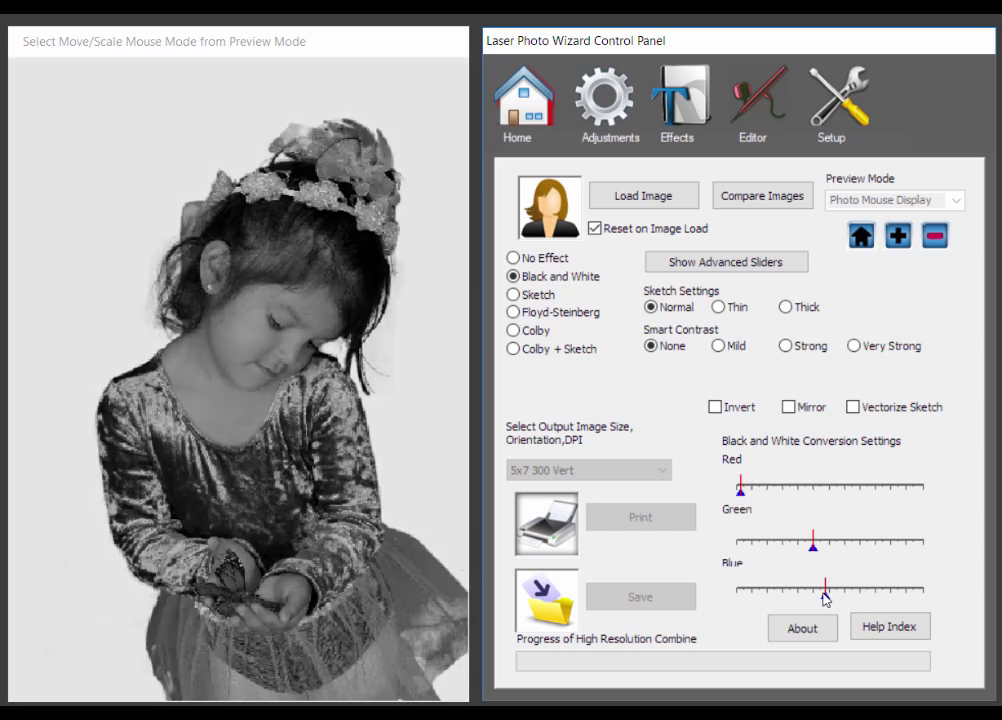
drag(825, 592, 899, 597)
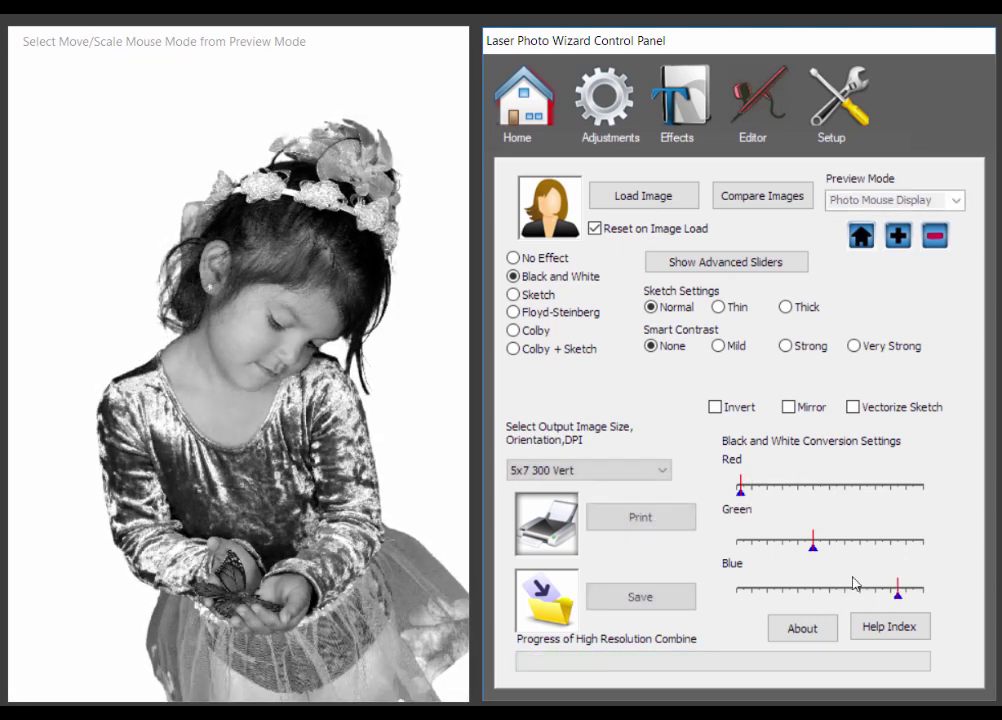
drag(741, 490, 754, 508)
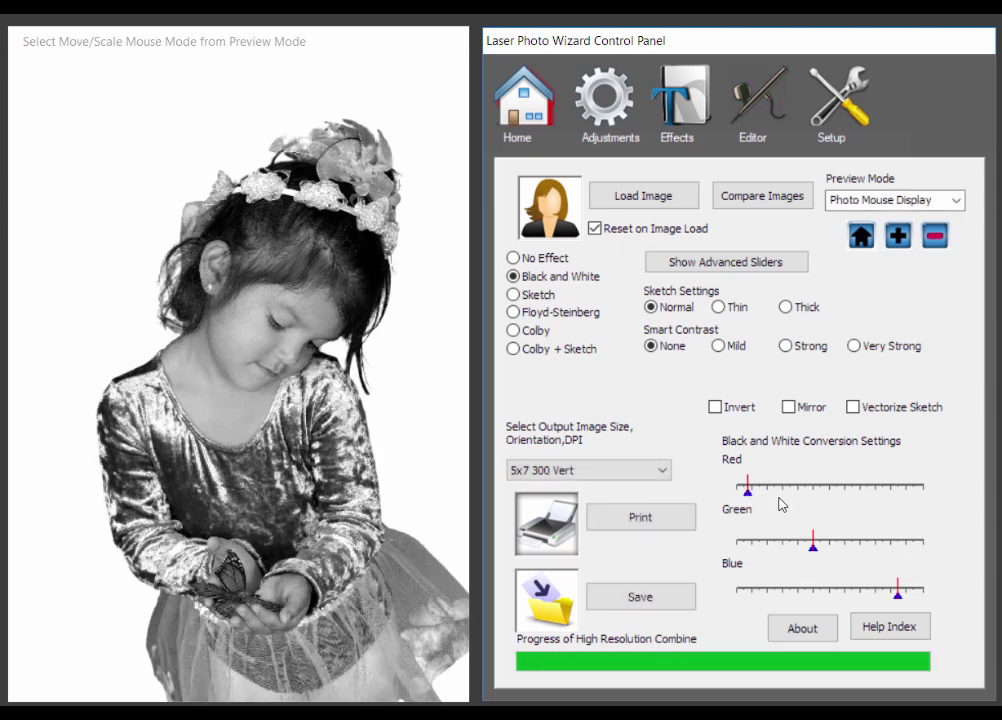
drag(752, 499, 843, 492)
drag(897, 595, 767, 593)
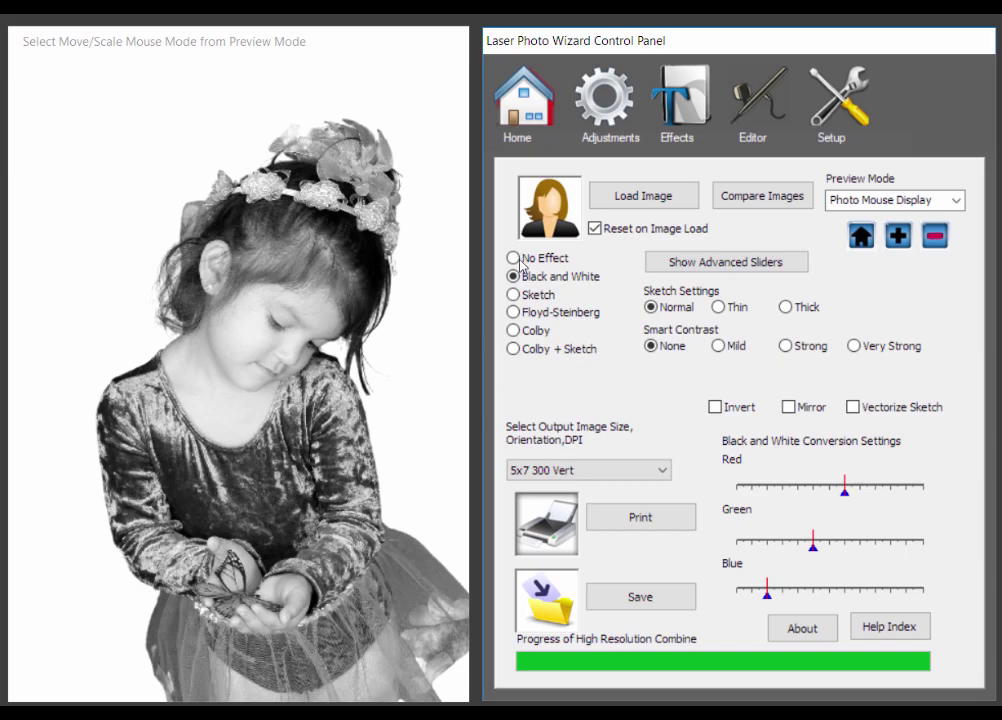
- Return to Black and White and raise smart contrast from Mild through Strong to Very Strong
click(513, 333)
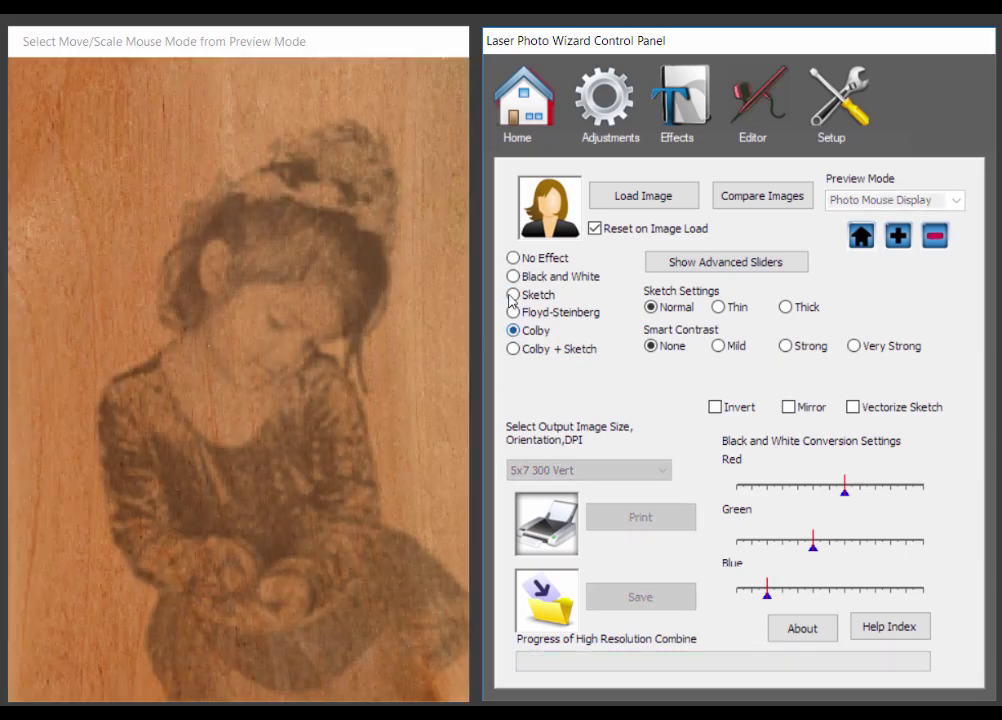
click(514, 279)
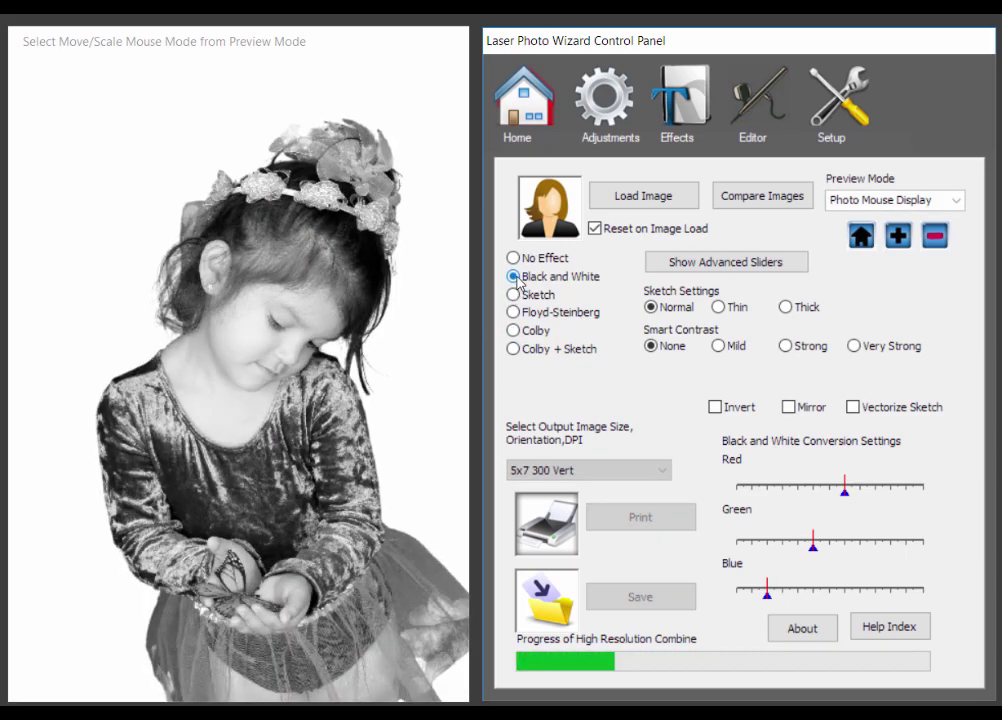
click(719, 346)
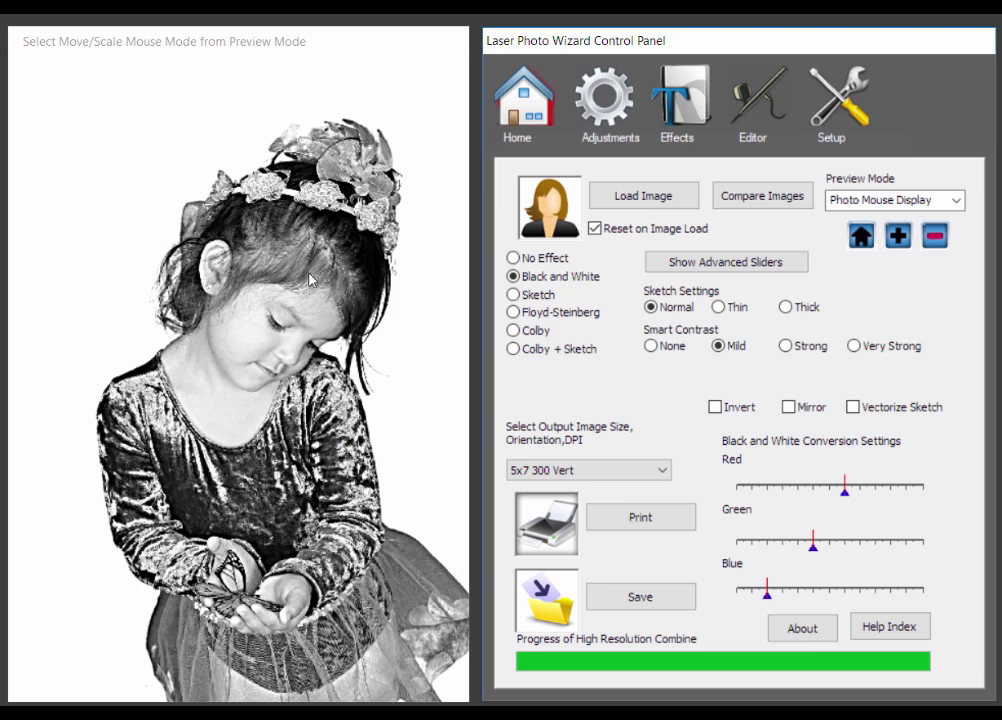
click(786, 347)
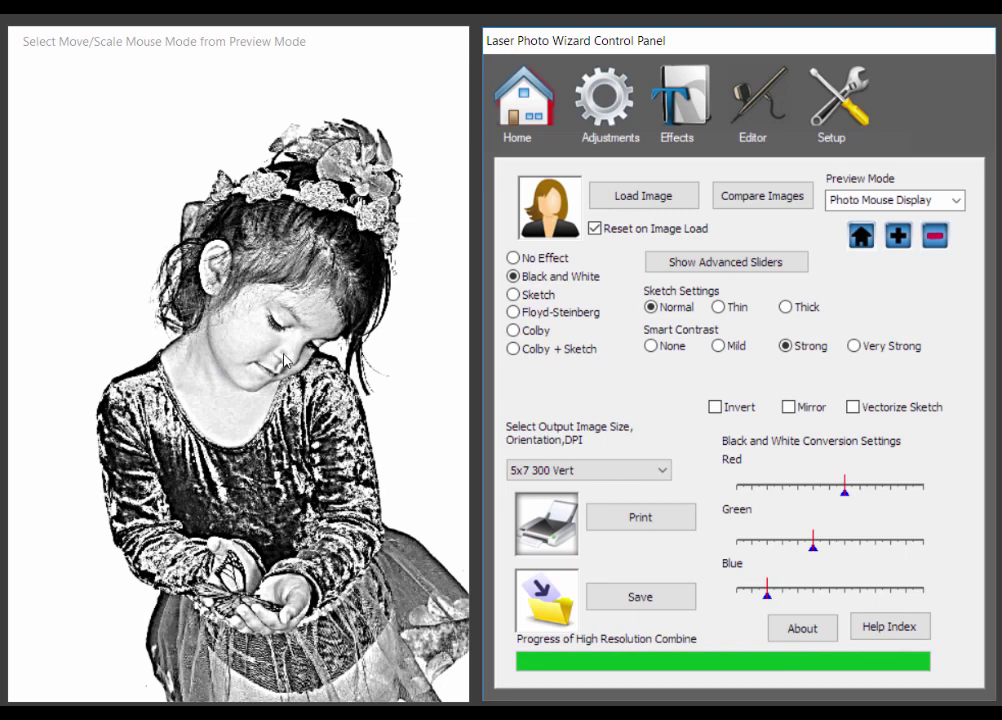
click(855, 352)
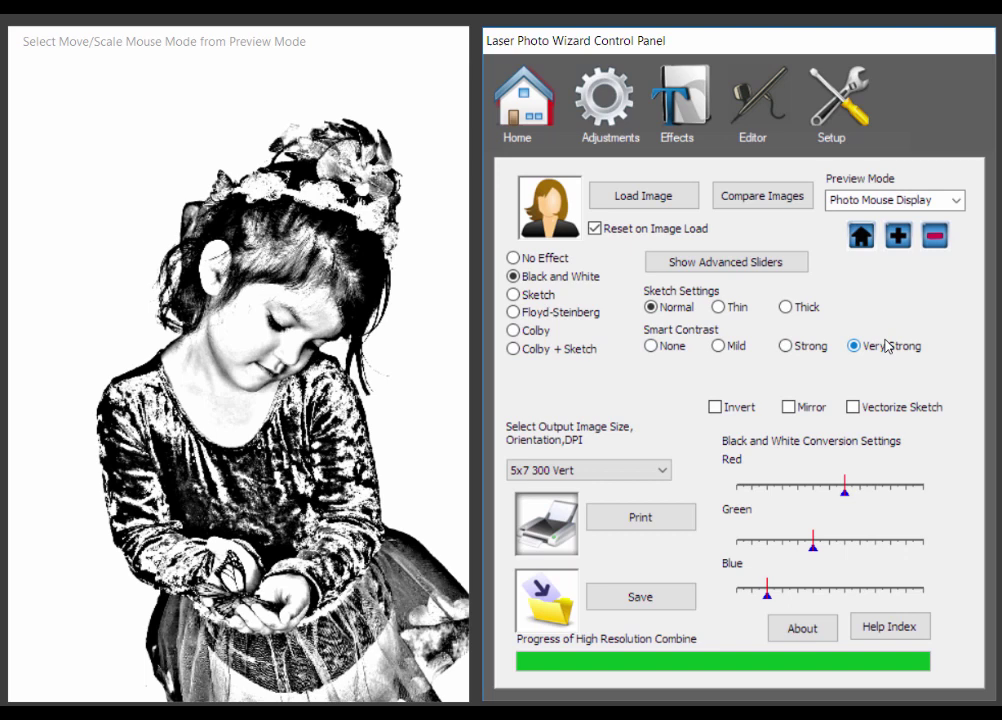
- Show the advanced sliders and drop the Smart Contrast Radius to near its minimum
click(722, 265)
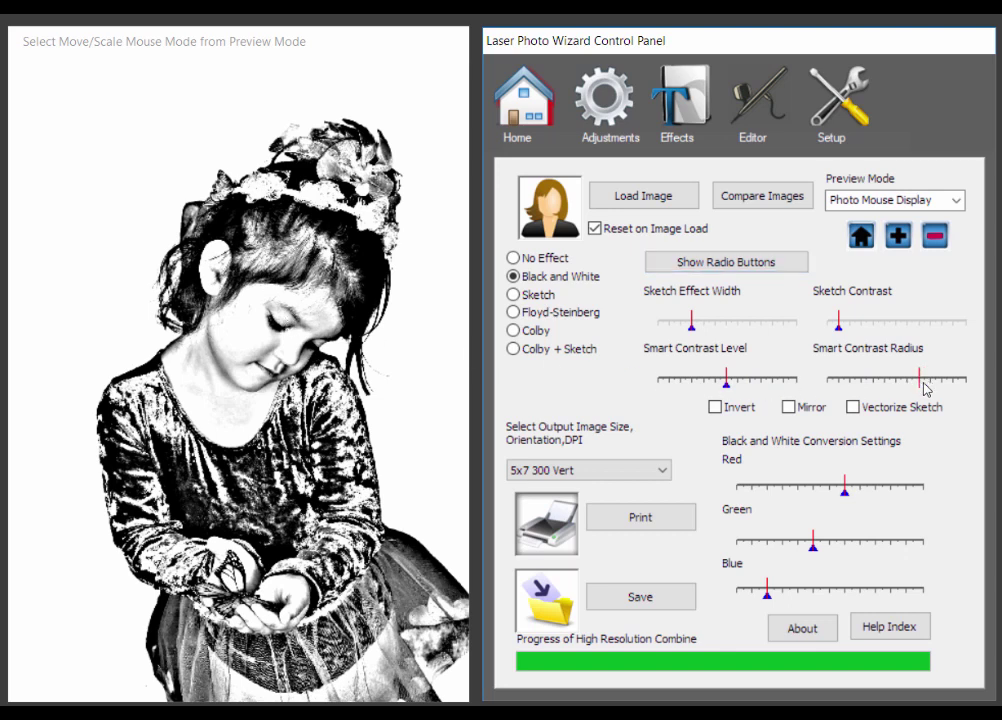
drag(921, 380, 866, 395)
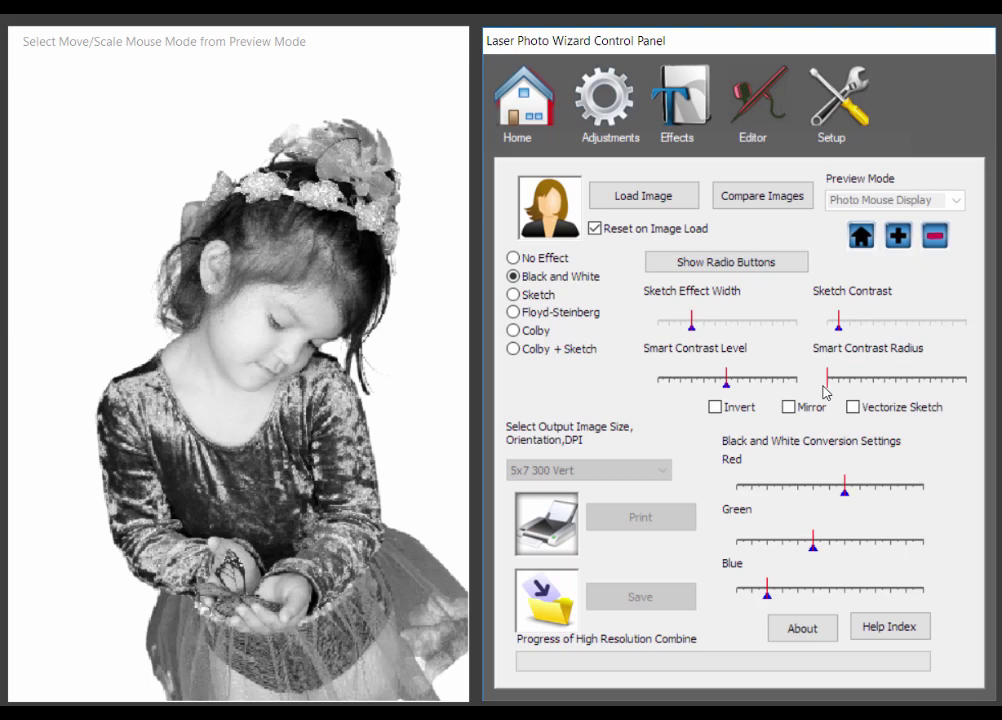
drag(827, 380, 839, 382)
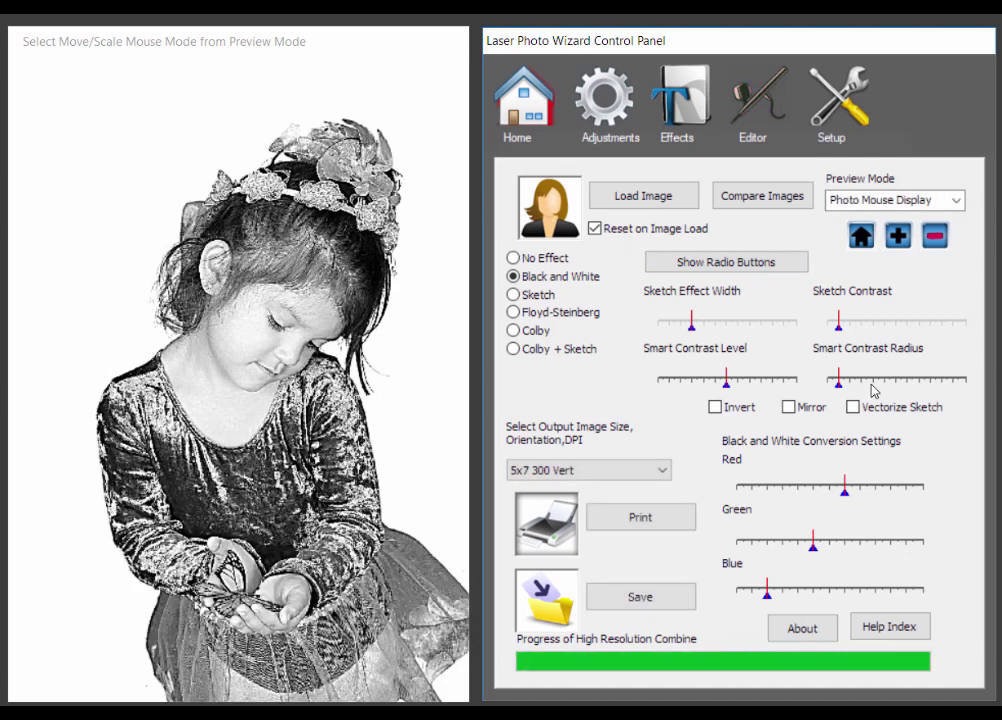
- Restore the preset radio buttons and try Strong, Mild, then Strong smart contrast
click(714, 266)
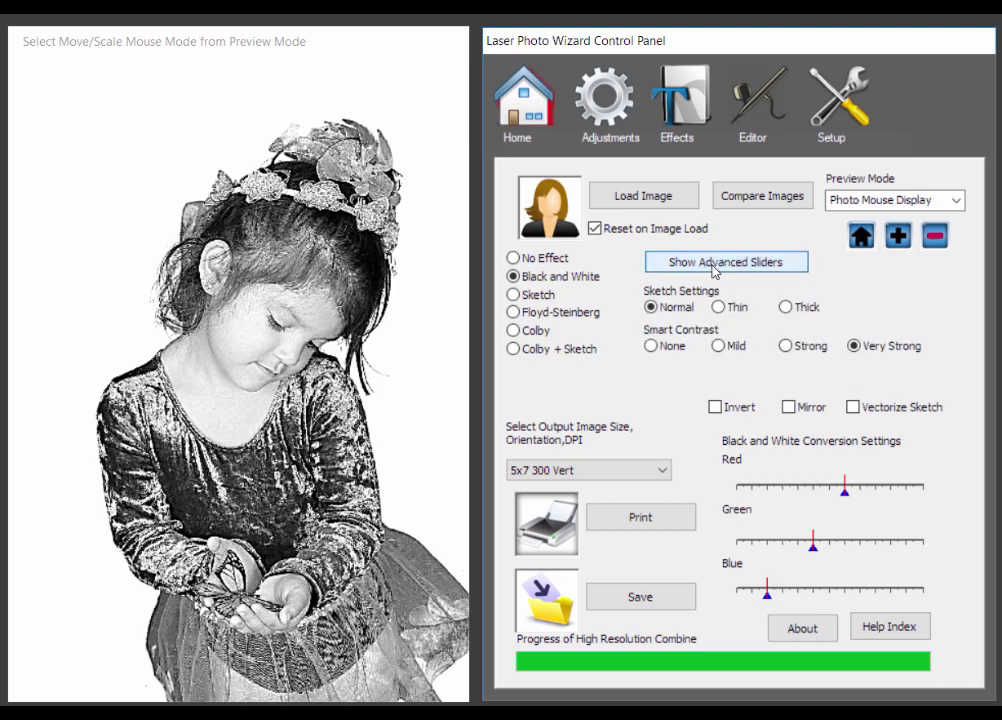
click(786, 347)
click(718, 347)
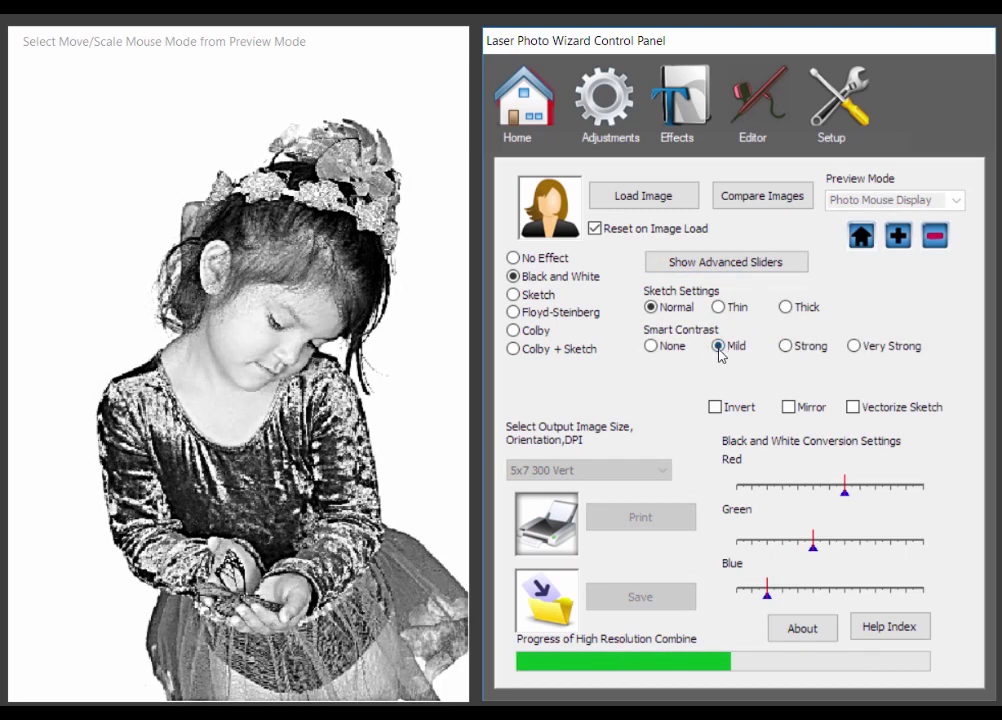
click(786, 346)
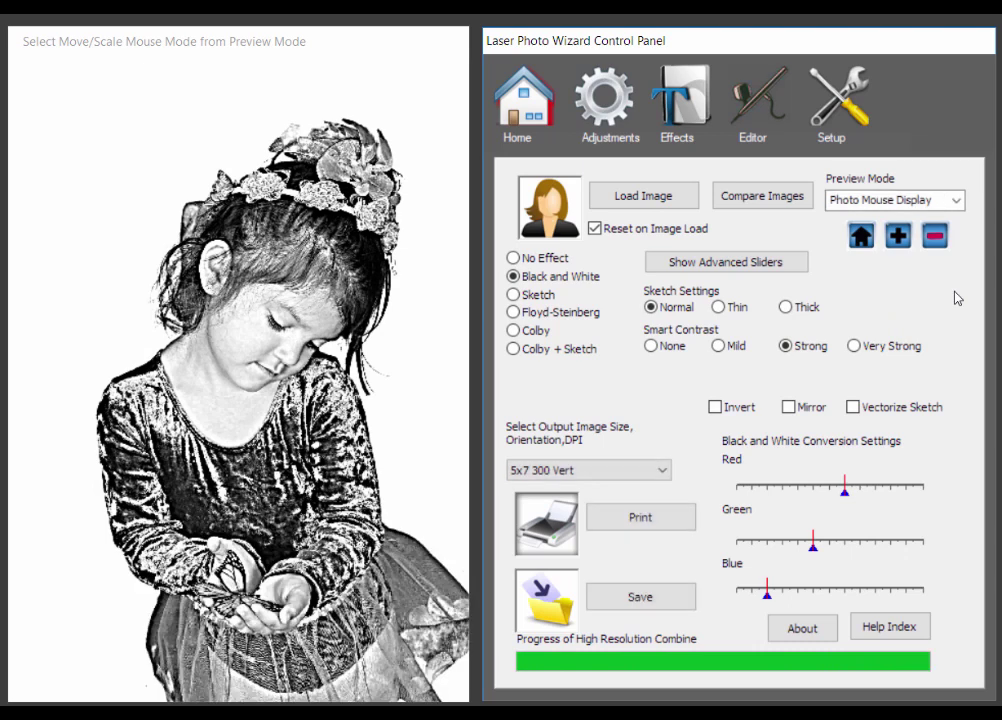
- Apply the Colby effect and step its smart contrast from None through Mild to Strong
click(513, 330)
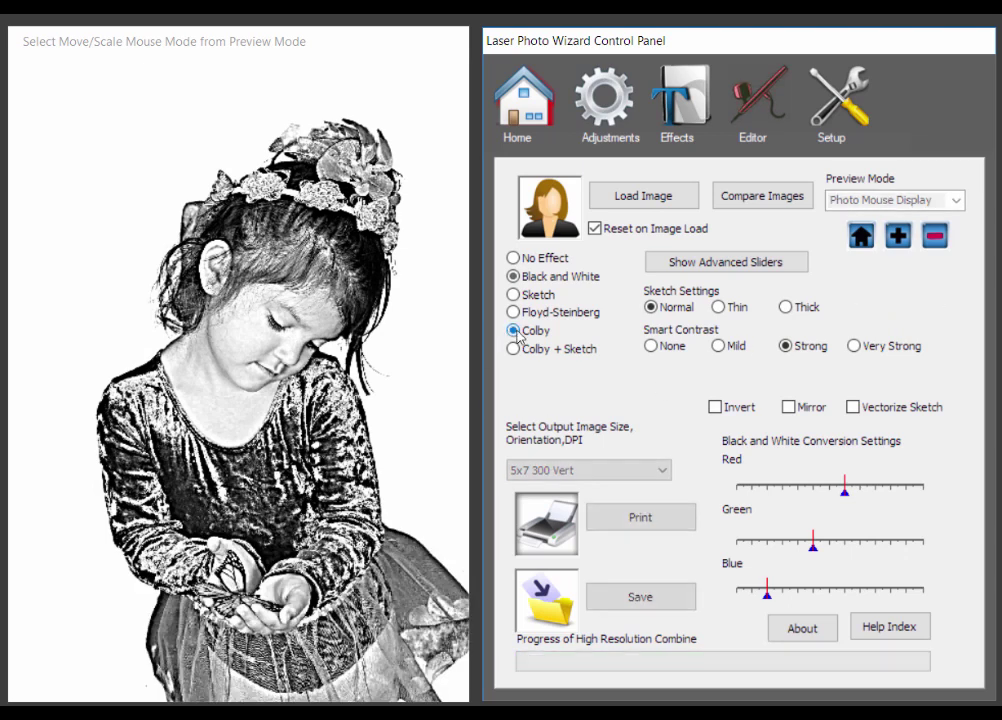
click(656, 346)
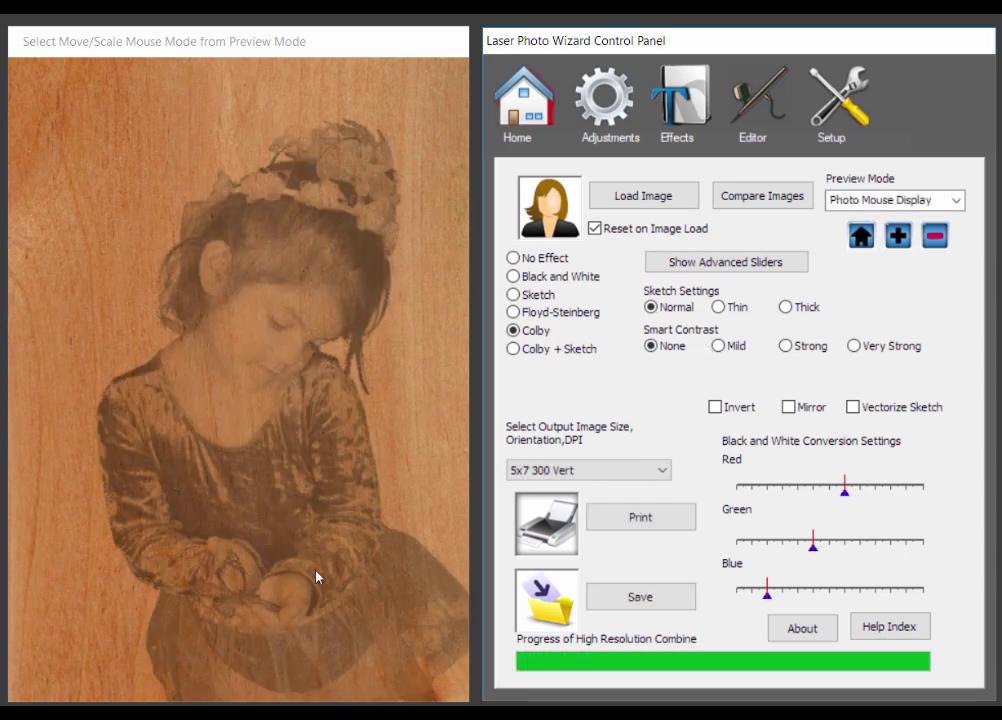
click(719, 346)
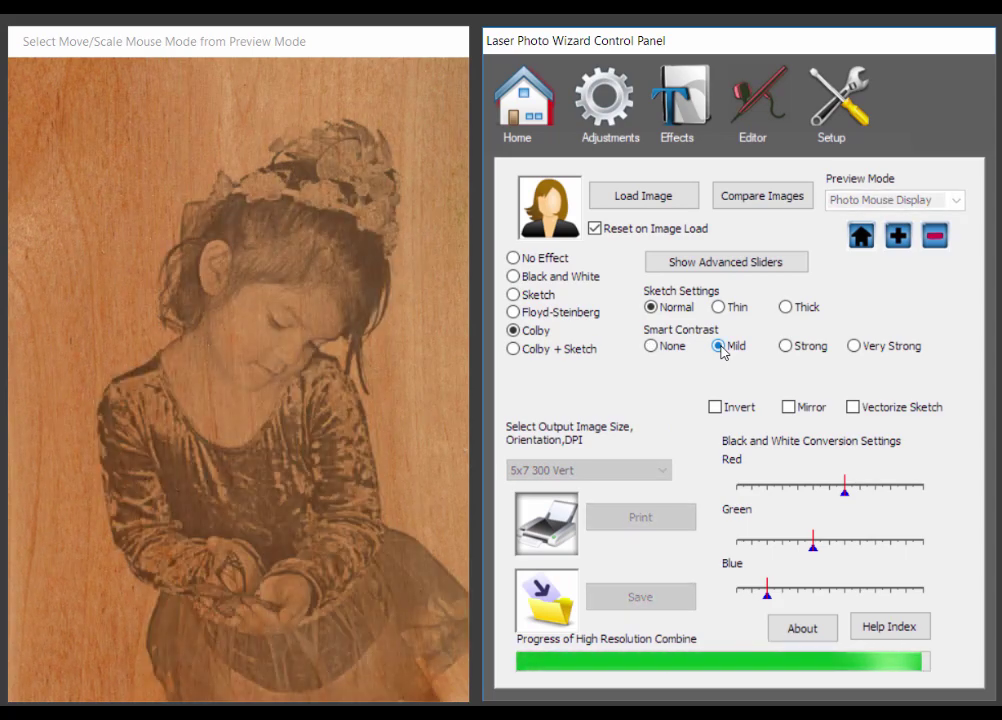
click(791, 350)
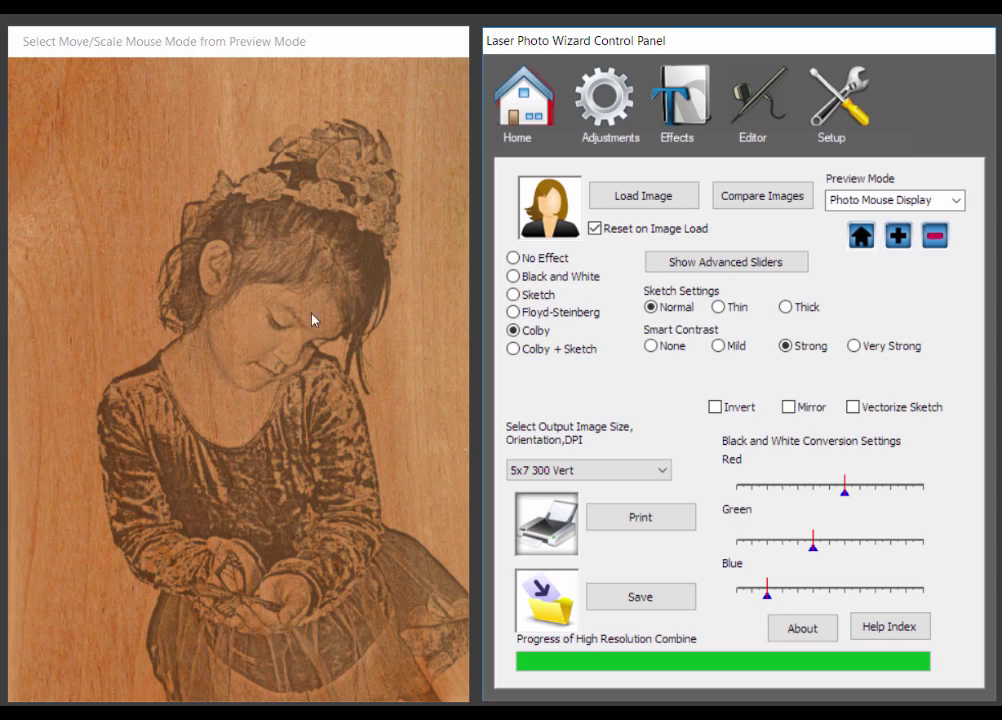
- Switch to the Sketch effect and set its smart contrast from None to Mild
click(514, 295)
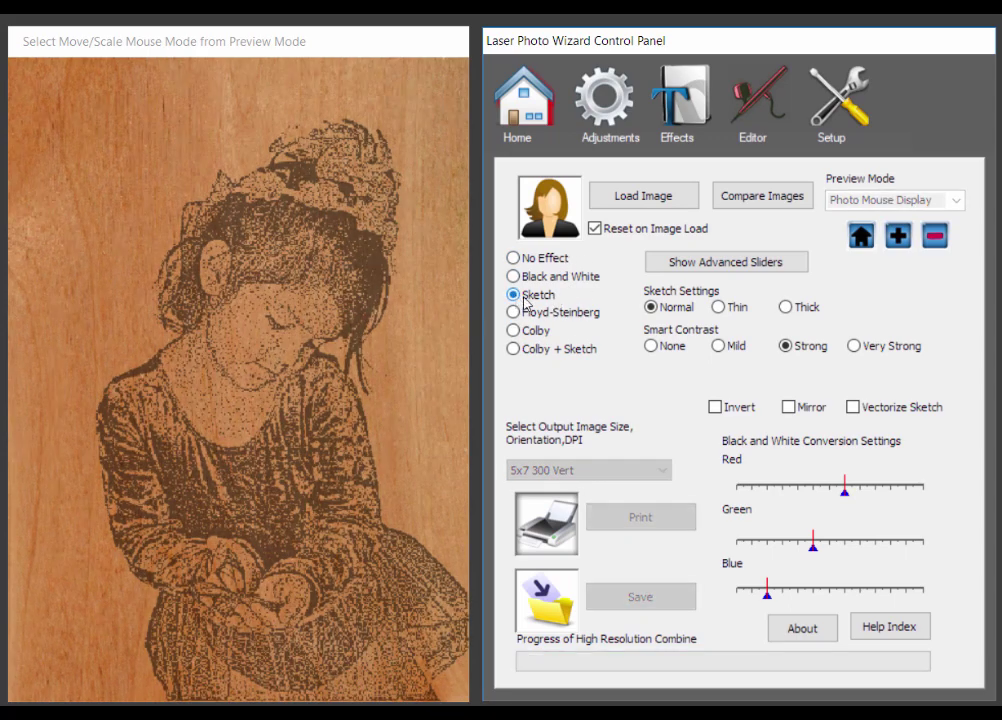
click(651, 346)
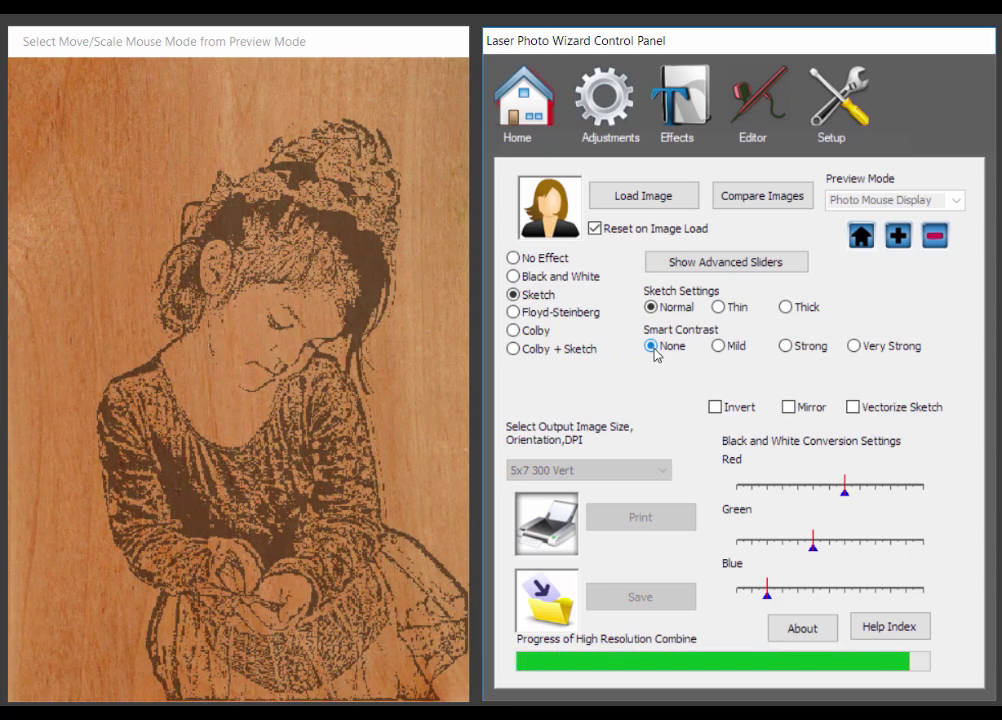
click(718, 346)
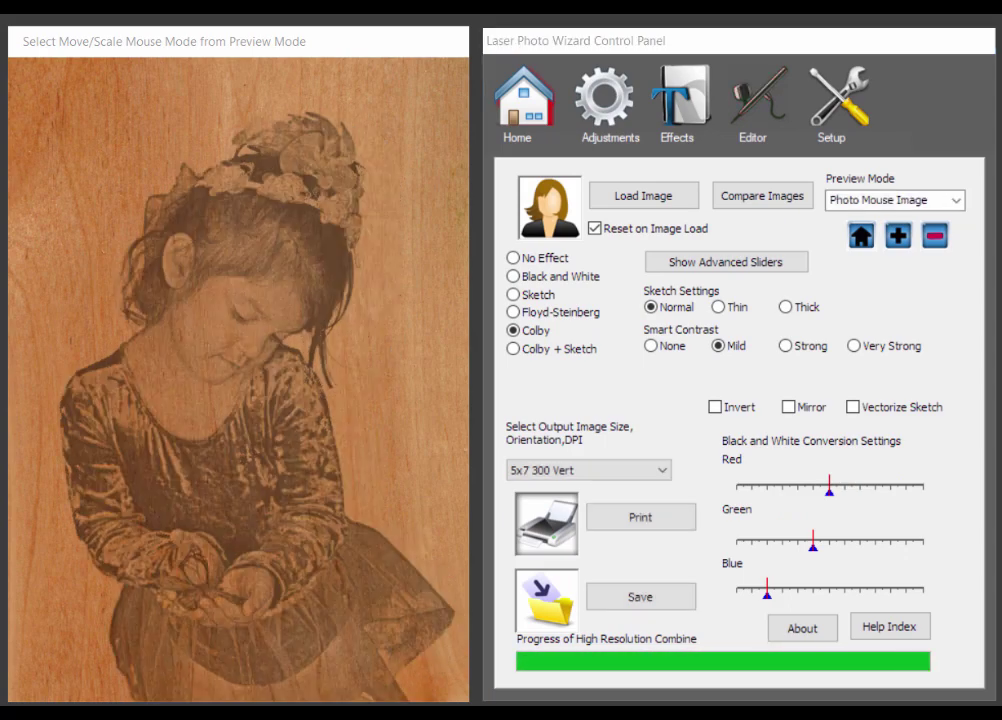
- Load the arm-and-cross photo GSW_DSC_6281.JPG, then apply the Colby effect with Mild smart contrast
click(636, 199)
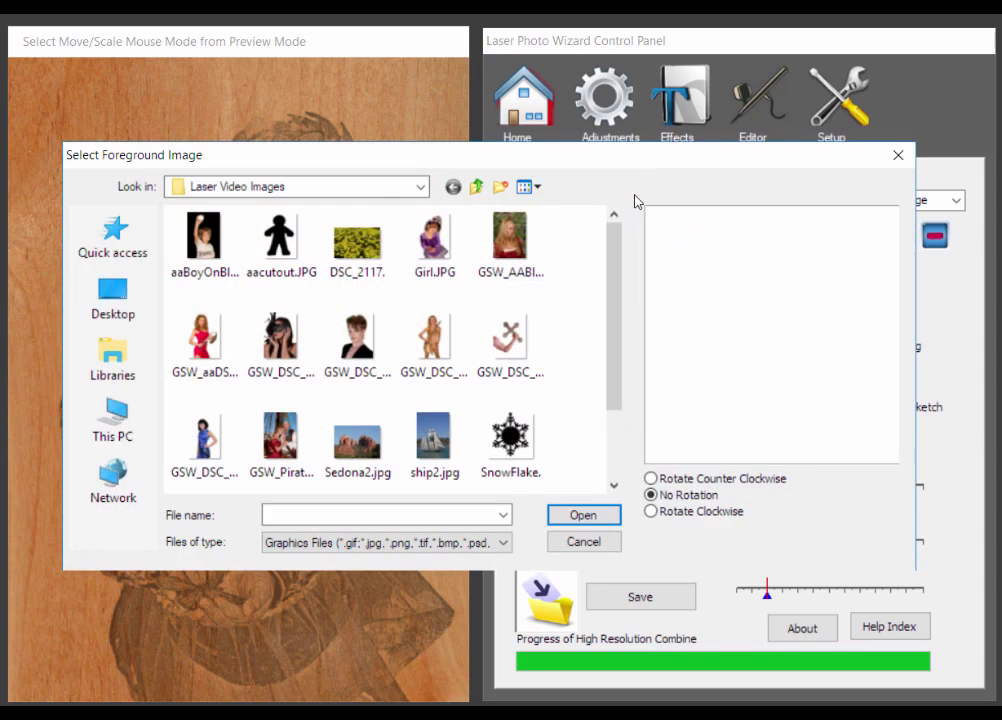
click(503, 340)
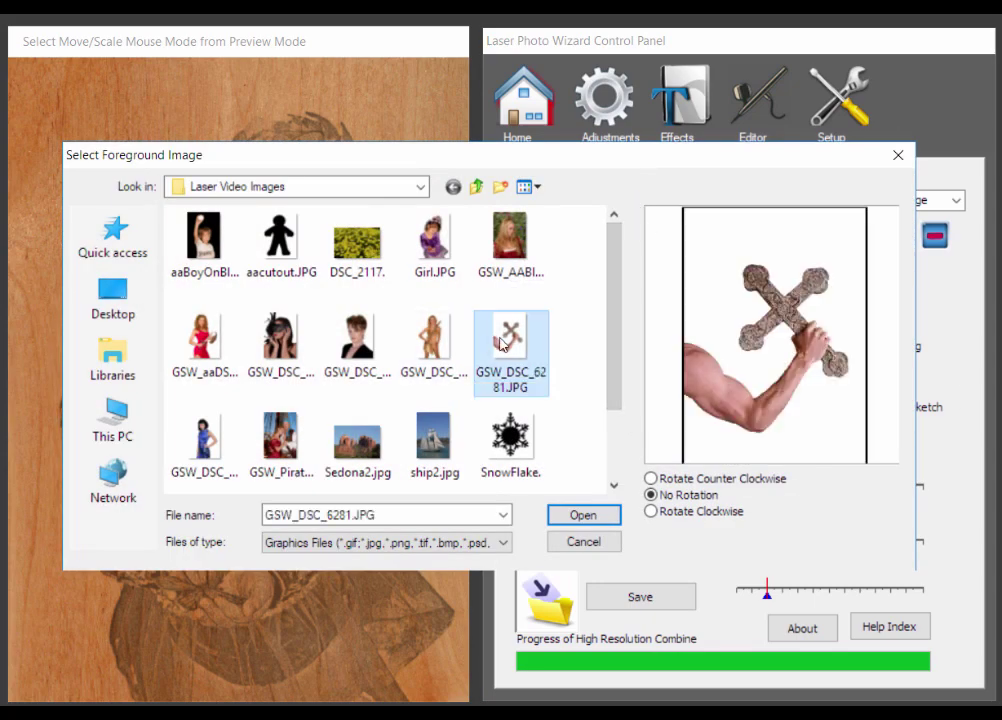
click(583, 516)
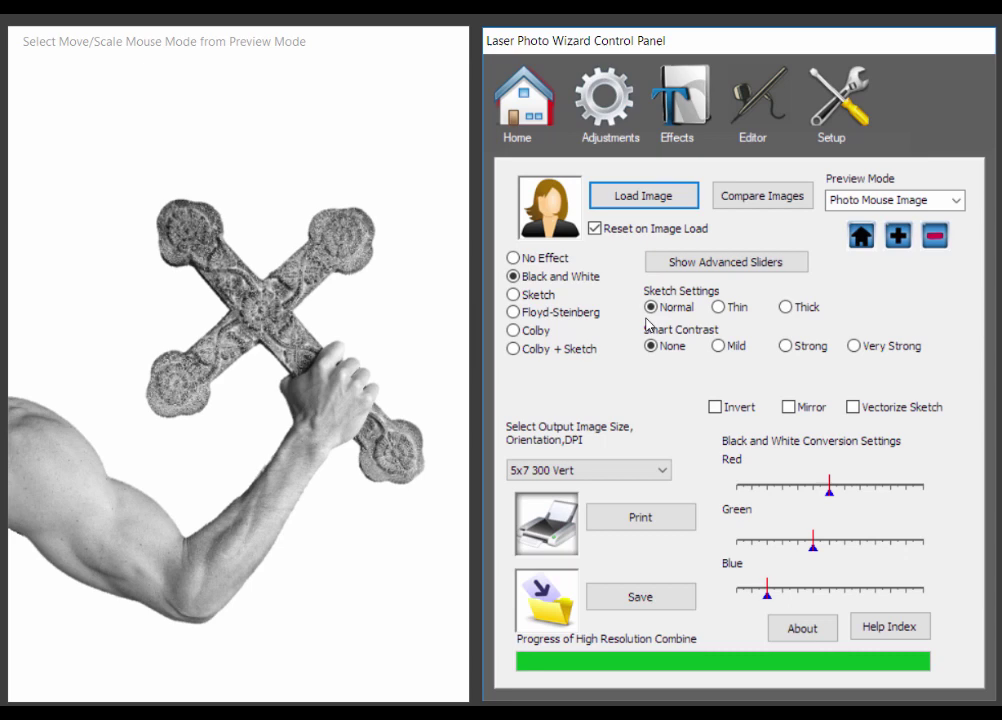
click(514, 331)
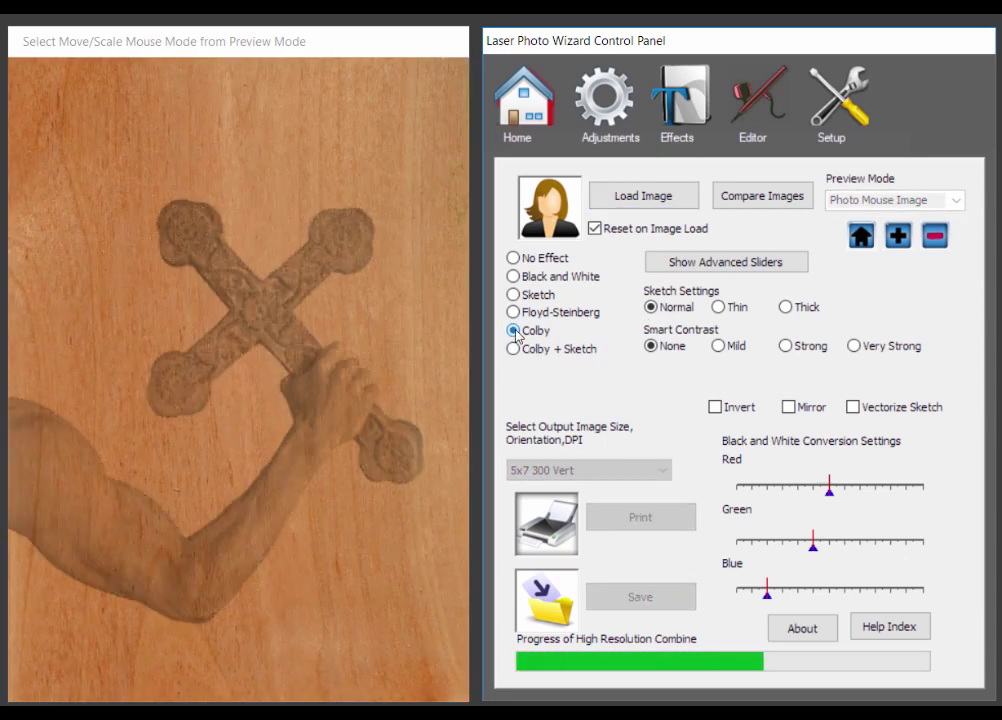
click(722, 347)
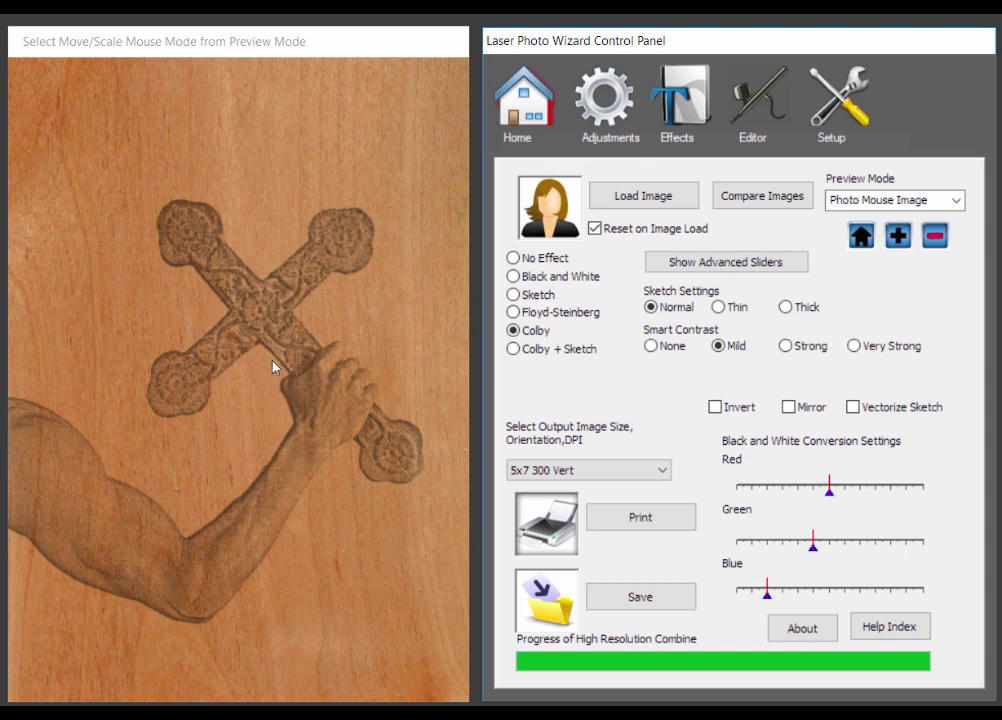
- In Adjustments > Scale, shrink the arm-and-cross image slightly and shift it left and down
click(605, 110)
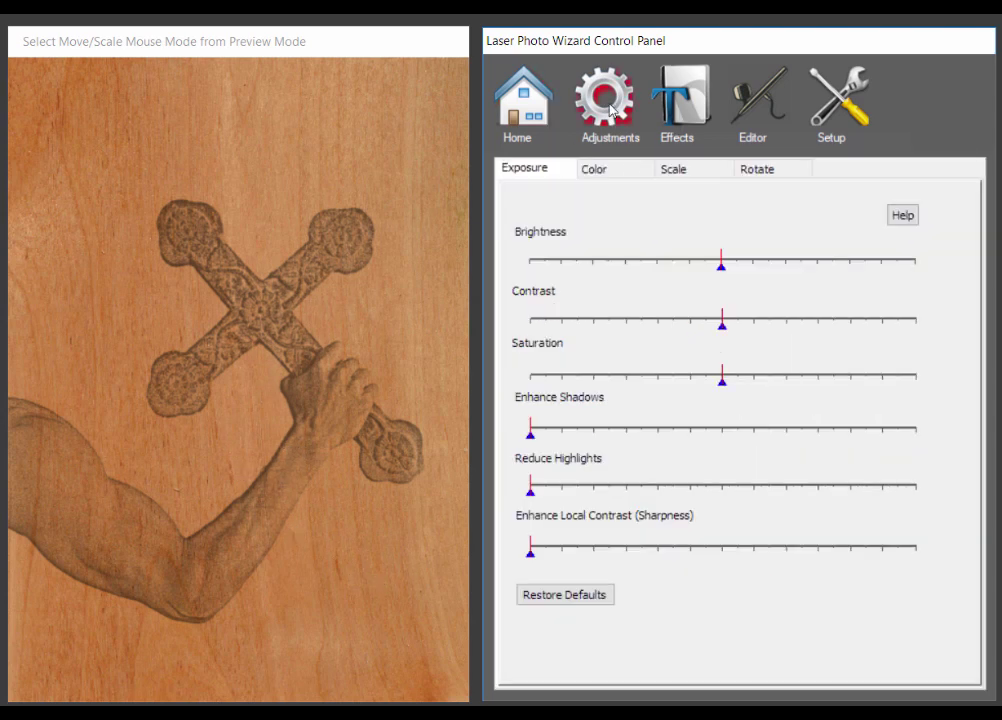
click(681, 171)
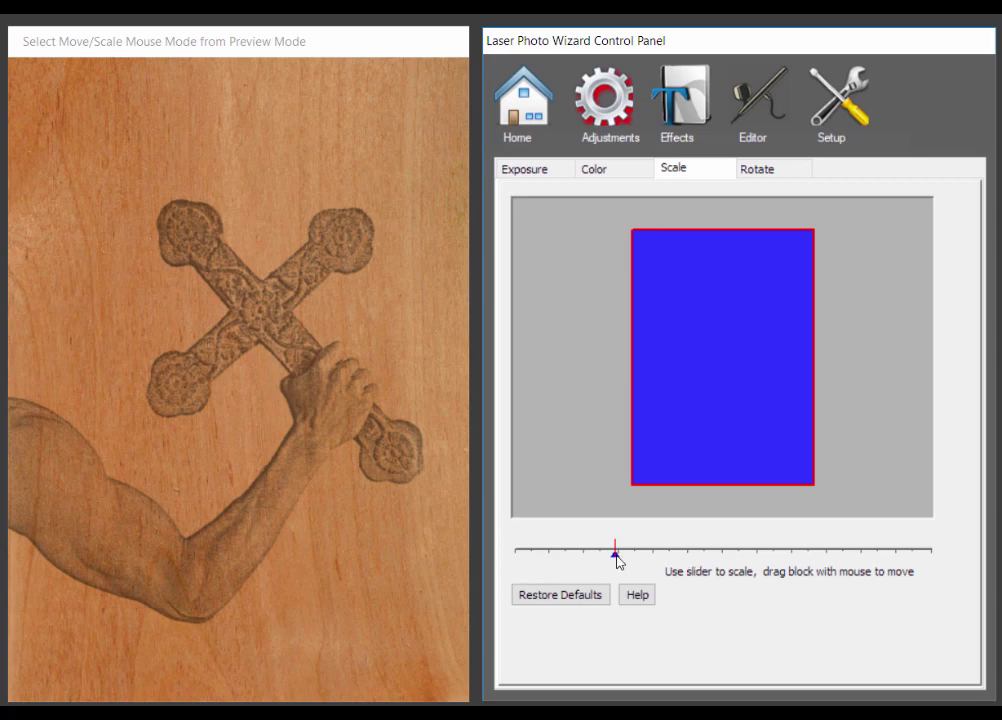
drag(617, 562, 604, 560)
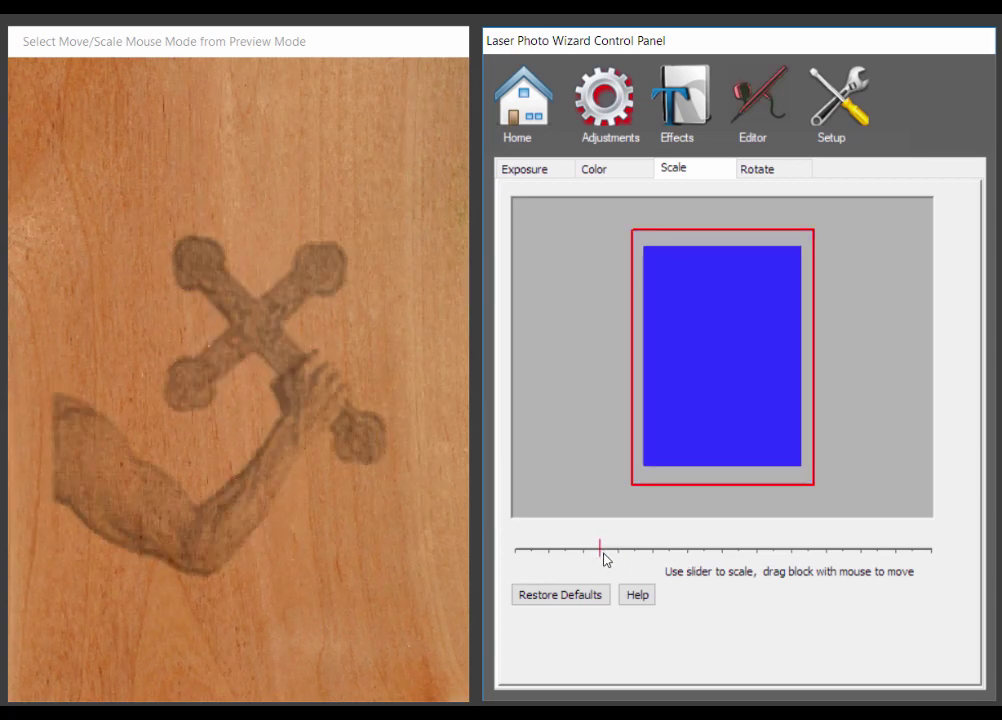
drag(711, 409, 698, 428)
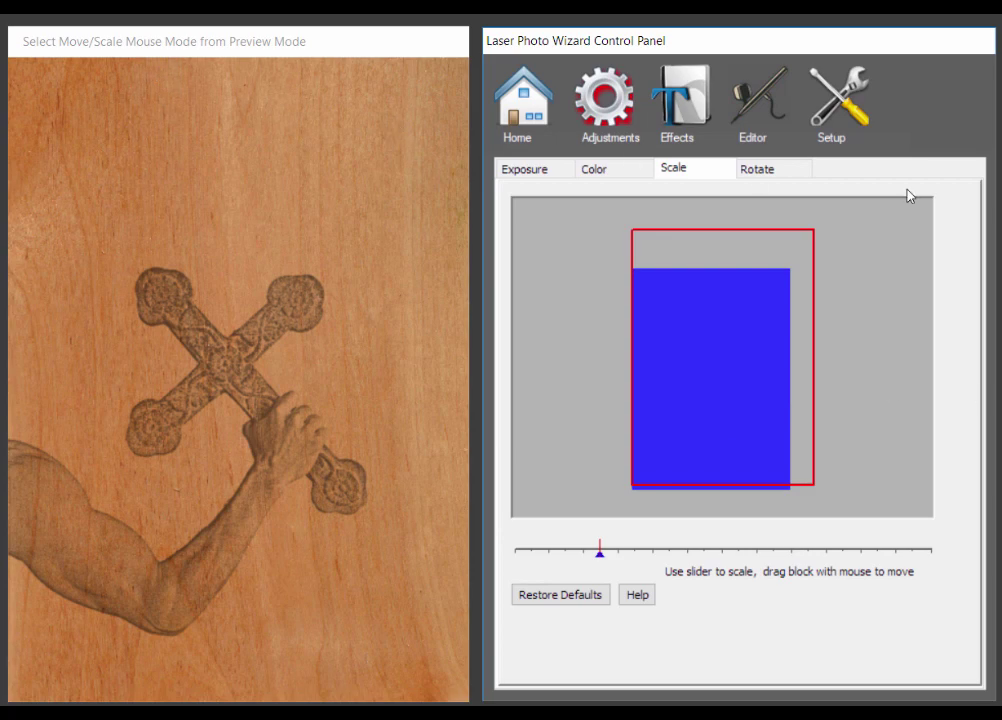
- On the Effects page, type a trial title 'ttt', erase it, and switch to Text/Images
click(681, 110)
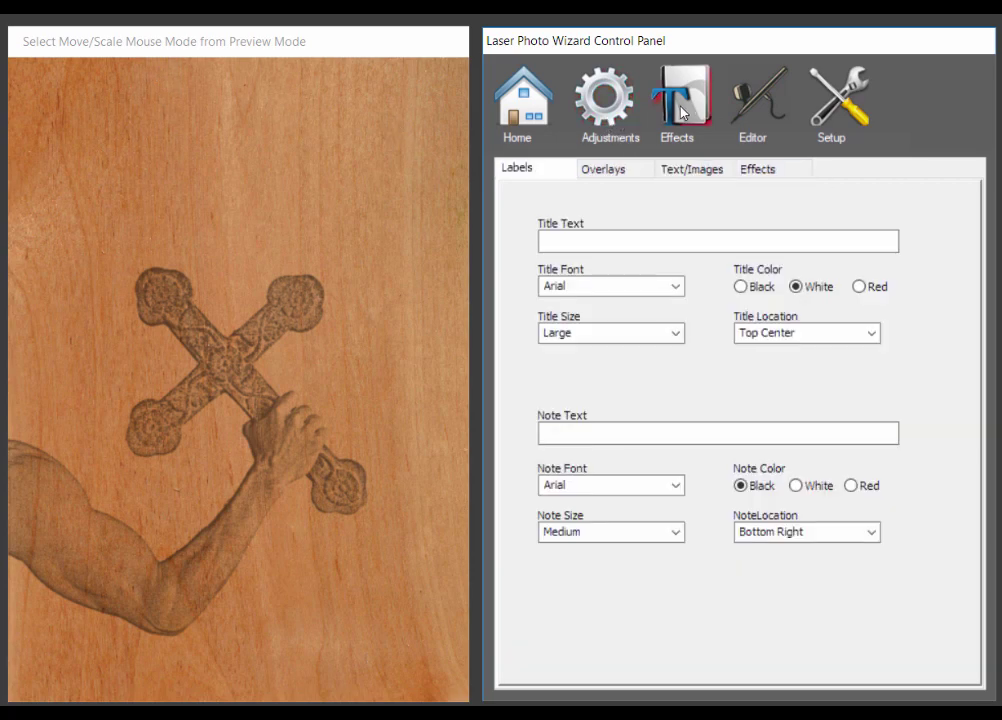
click(560, 240)
text(ttt)
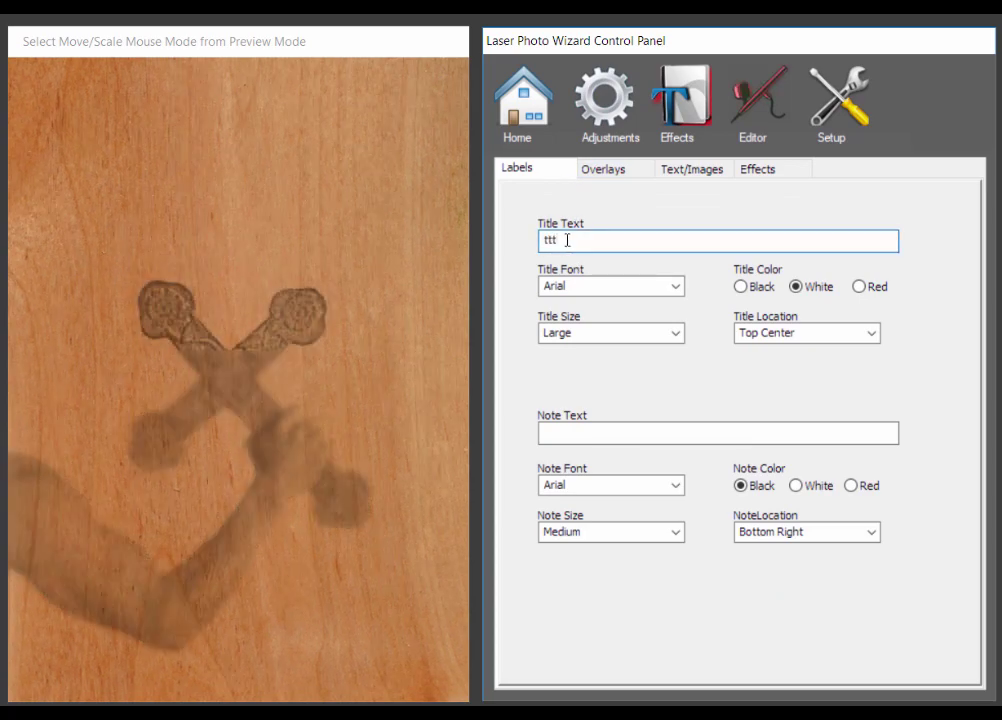
key(BackSpace)
key(BackSpace)
key(BackSpace)
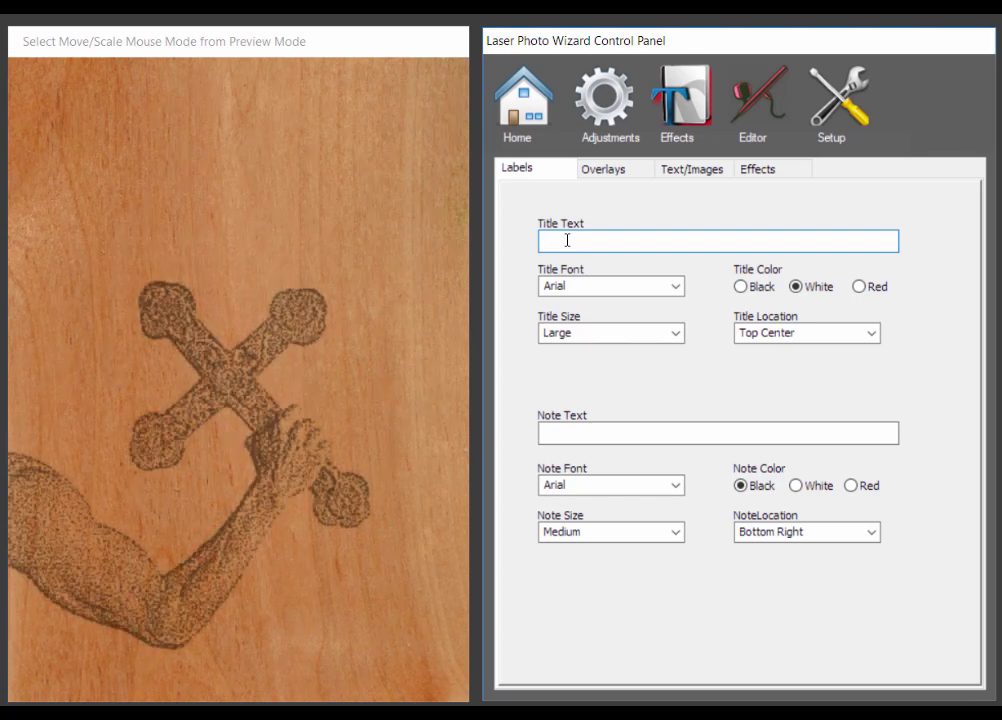
click(694, 174)
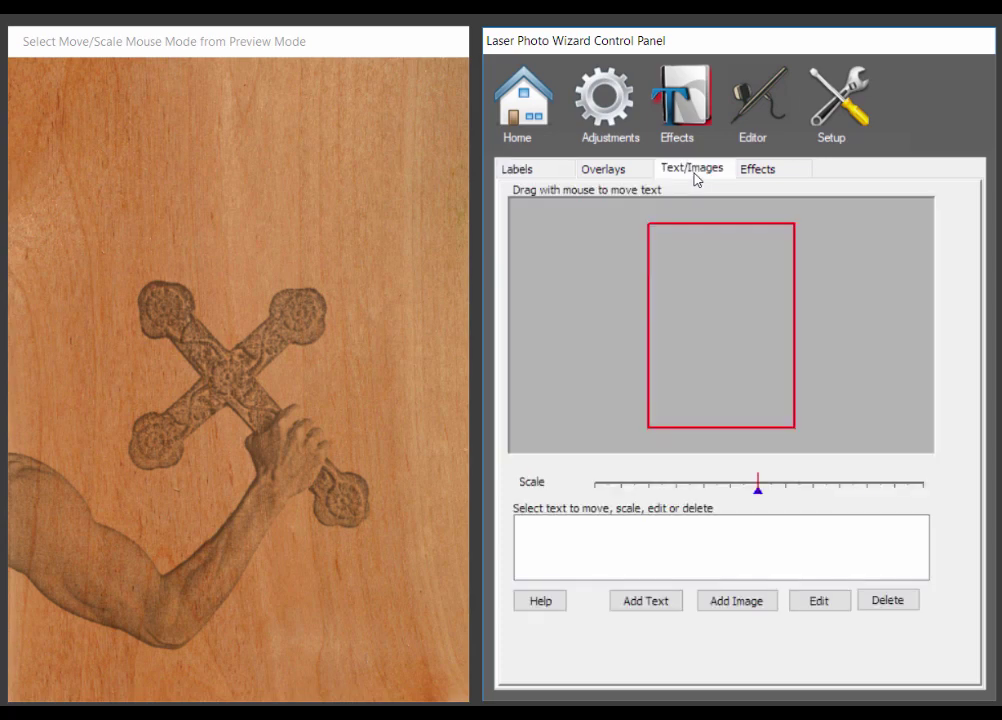
- Create a new text item with the pasted two-line verse, set it to BrushStroke, and confirm
click(647, 601)
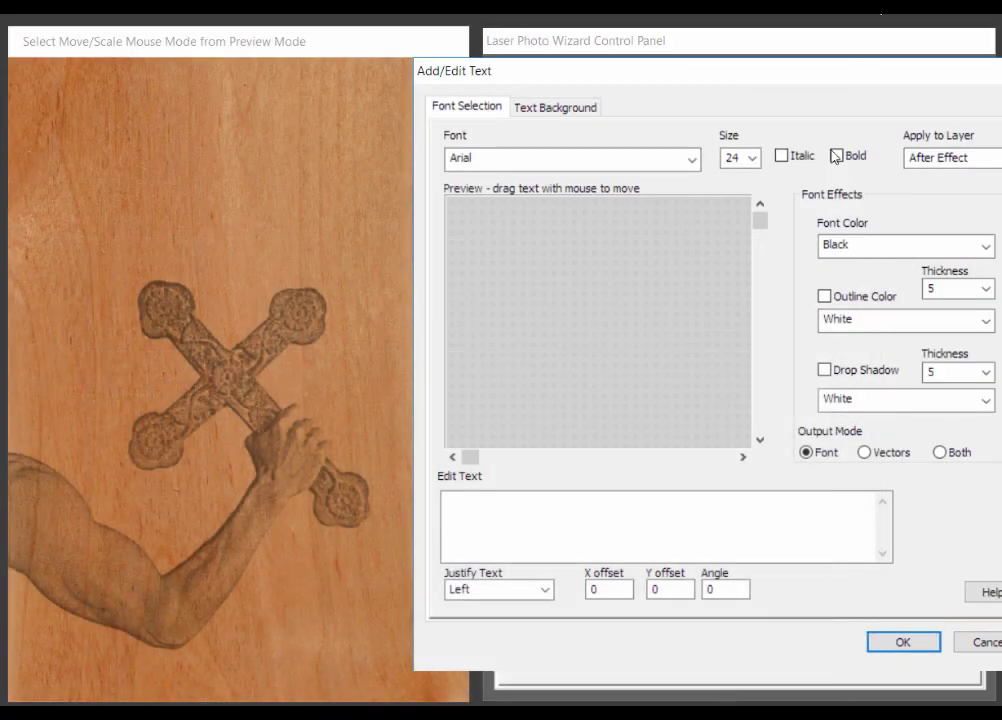
click(480, 524)
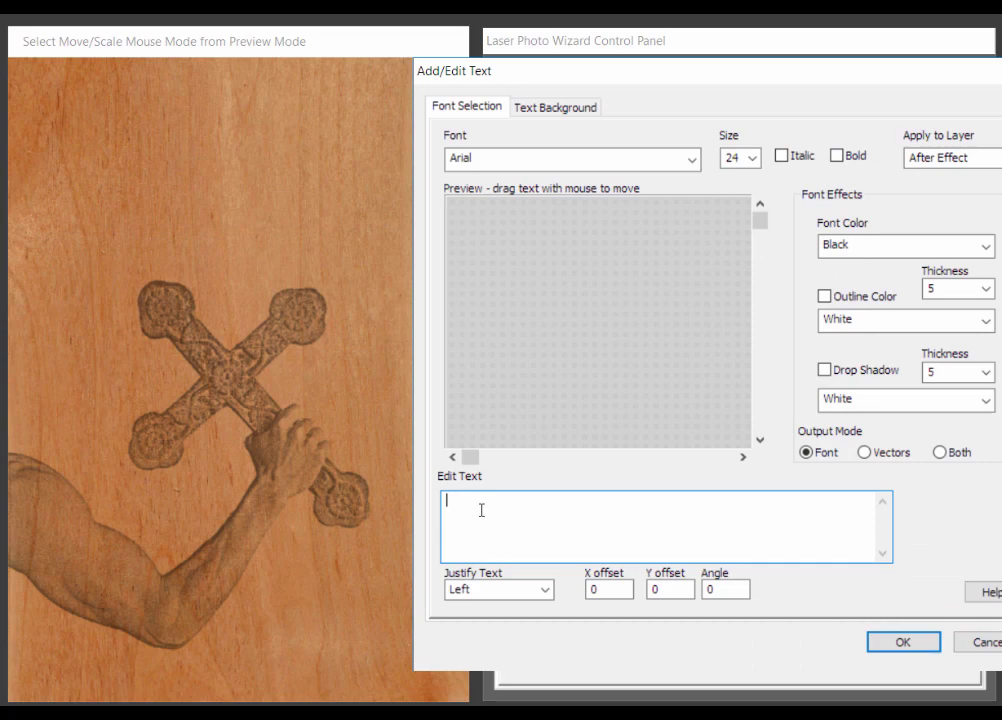
text(As for me and my house we will serve the LORD)
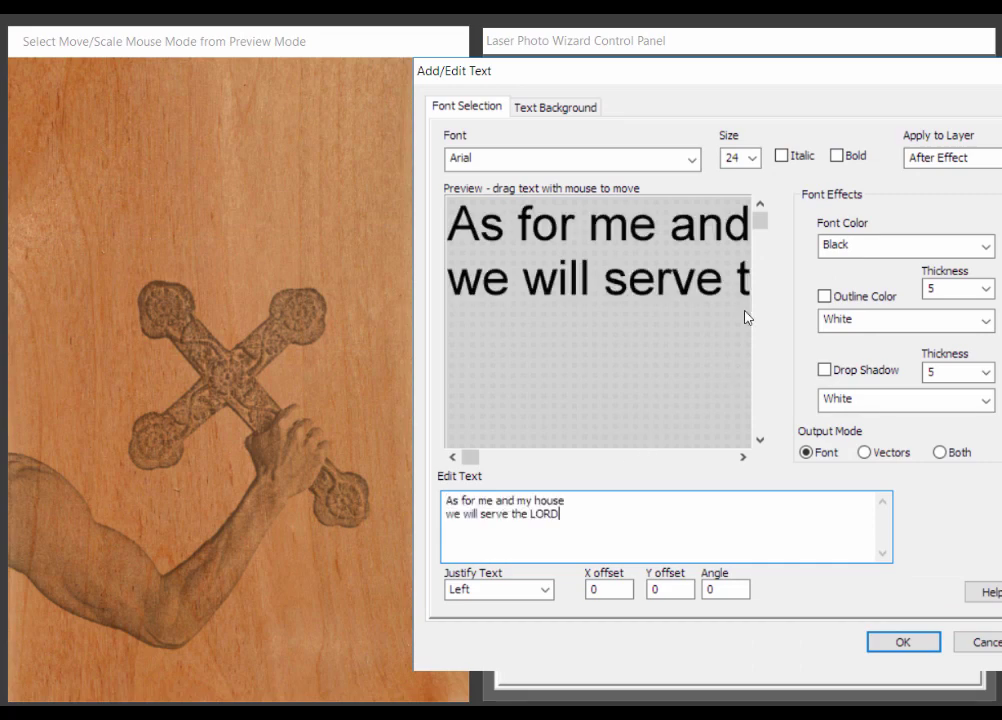
click(692, 160)
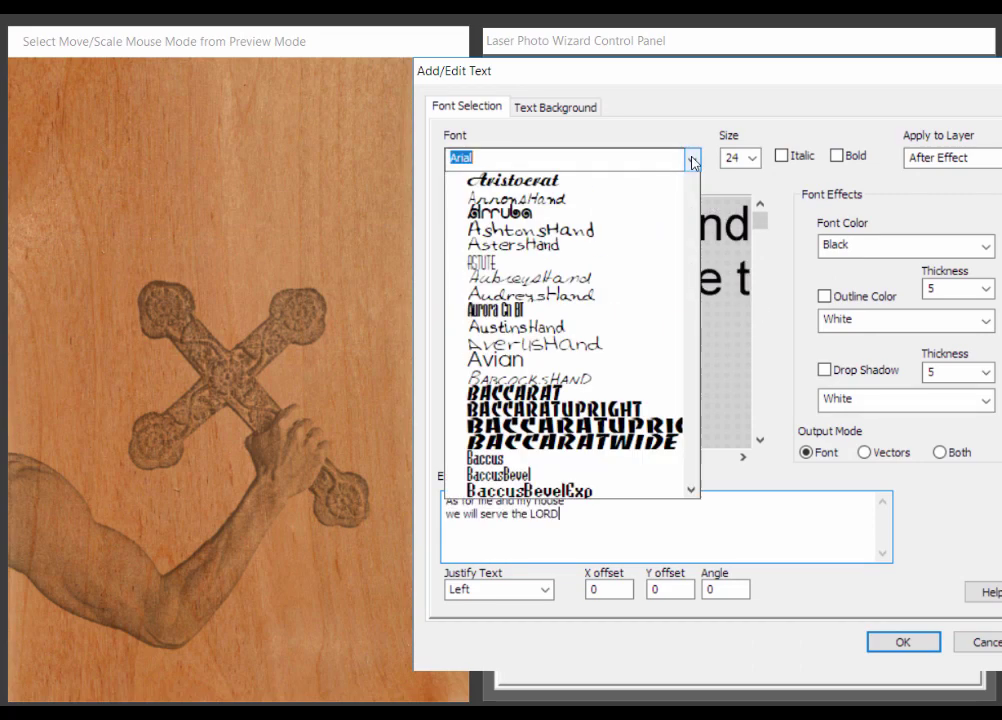
drag(690, 185, 683, 263)
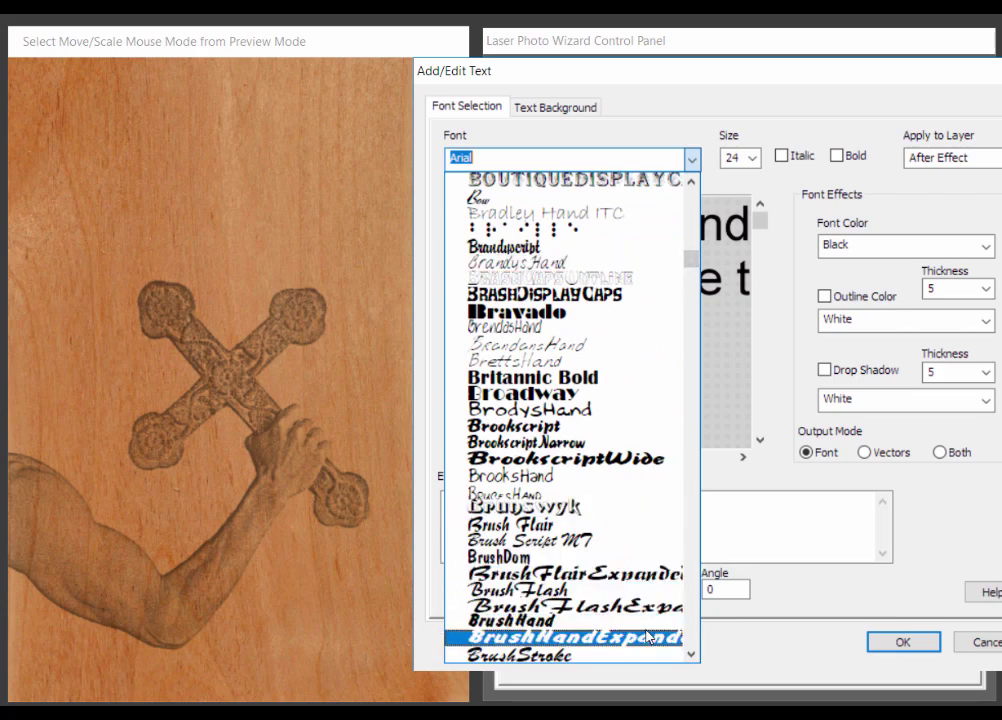
click(620, 655)
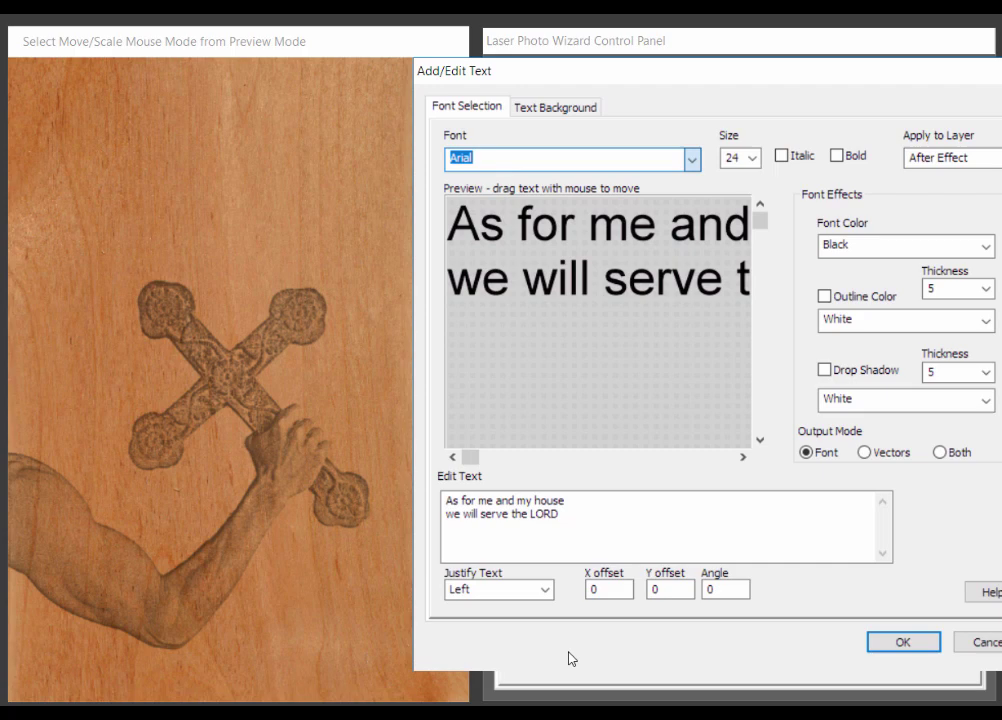
click(916, 650)
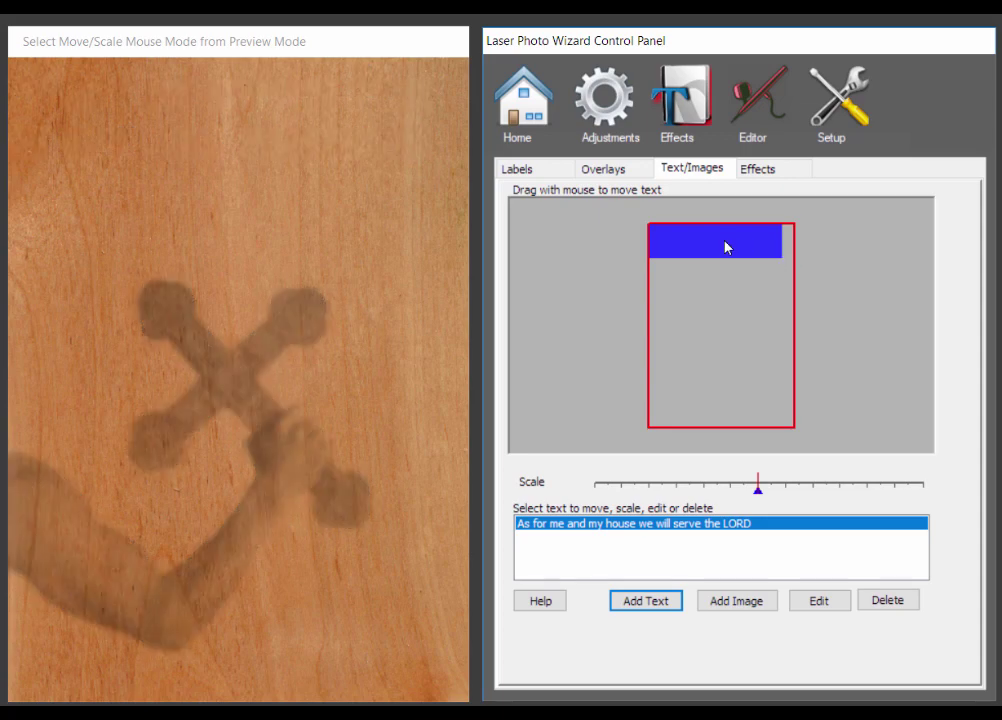
- Nudge the verse right and down above the cross and fine-tune its scale slightly smaller
drag(725, 246, 731, 253)
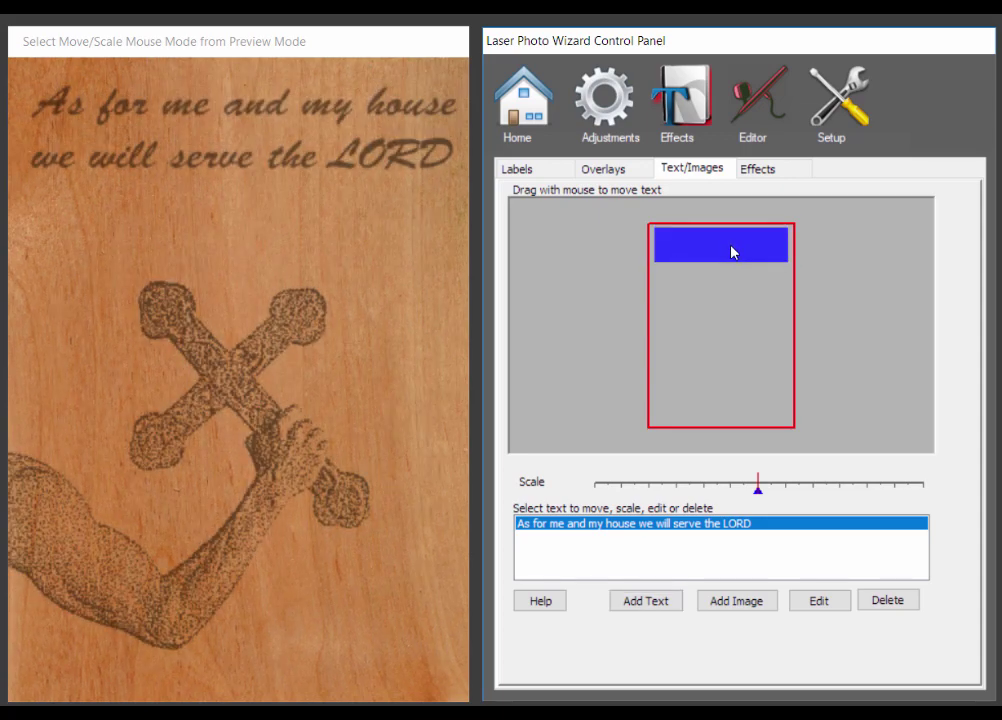
drag(759, 490, 737, 491)
drag(716, 253, 723, 267)
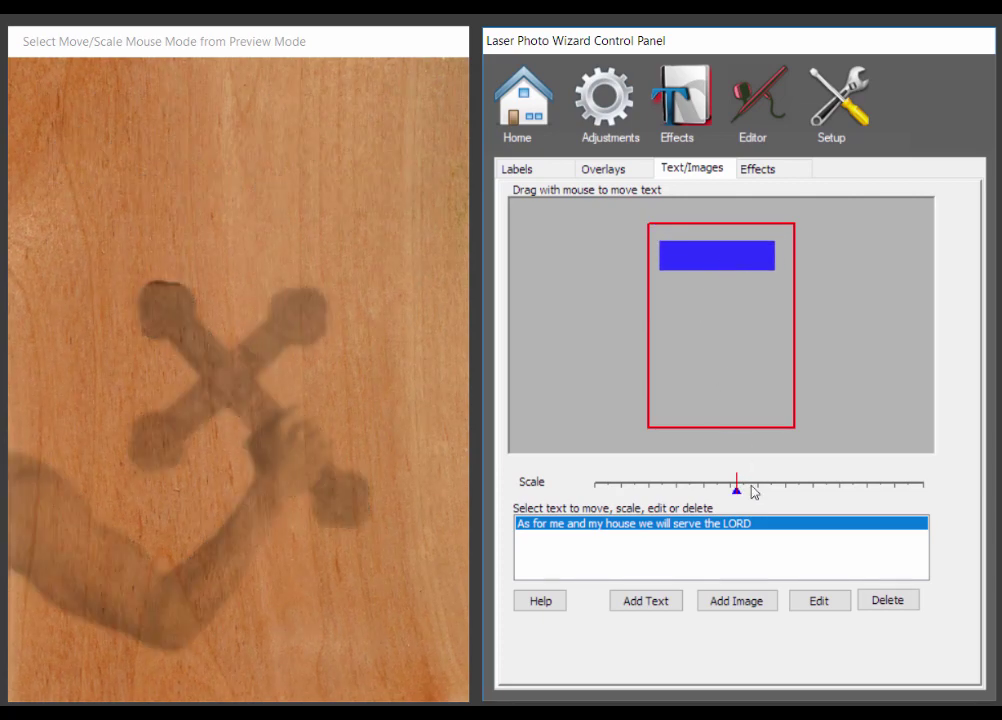
drag(738, 490, 748, 492)
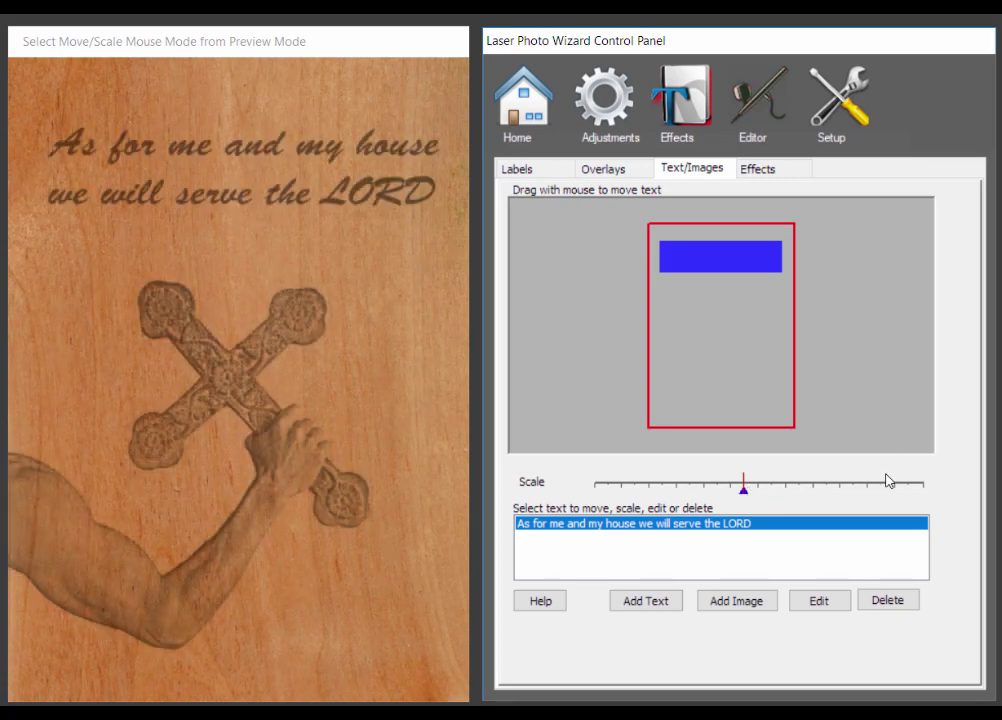
- Edit the verse to turn on Bold and apply the change
click(836, 601)
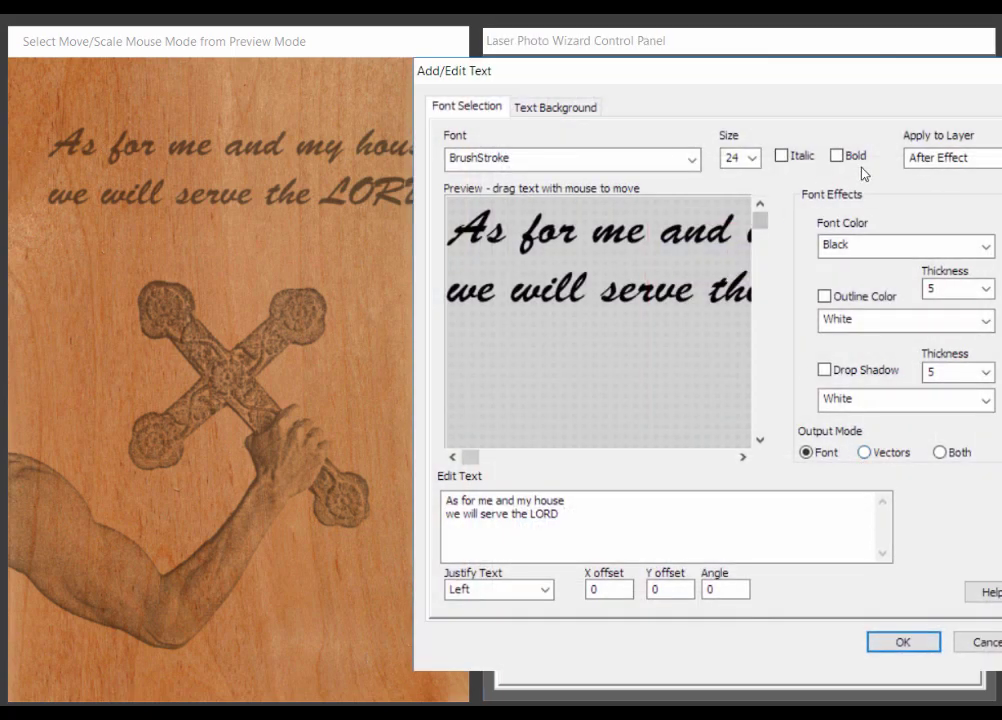
click(836, 155)
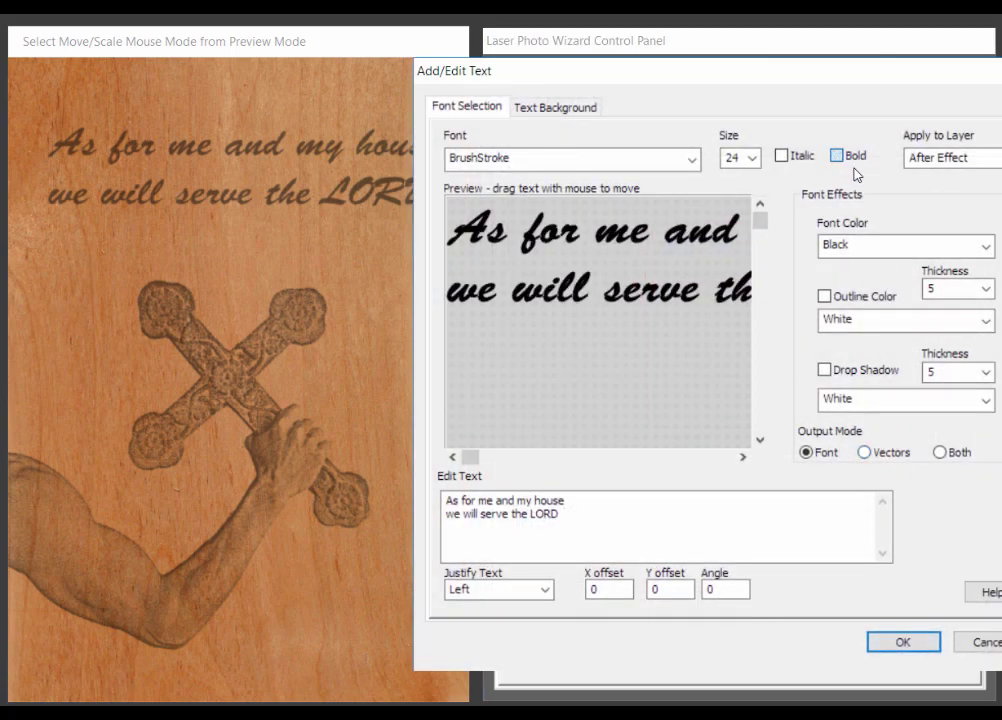
click(903, 641)
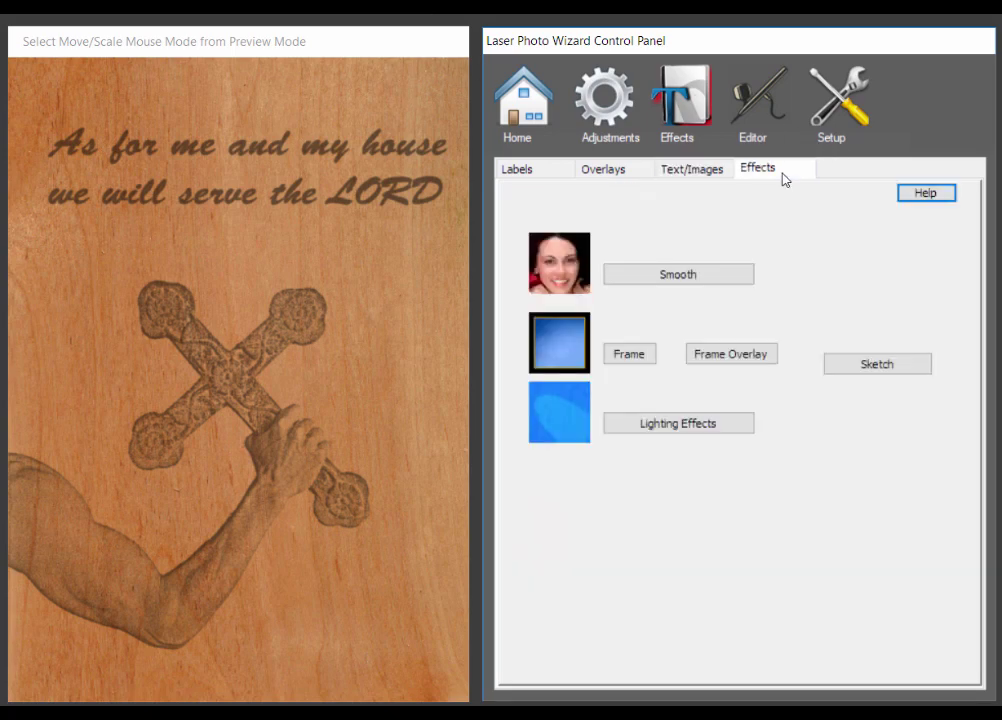
- Add a Square frame and reduce its Frame Thickness to a thin border
click(627, 356)
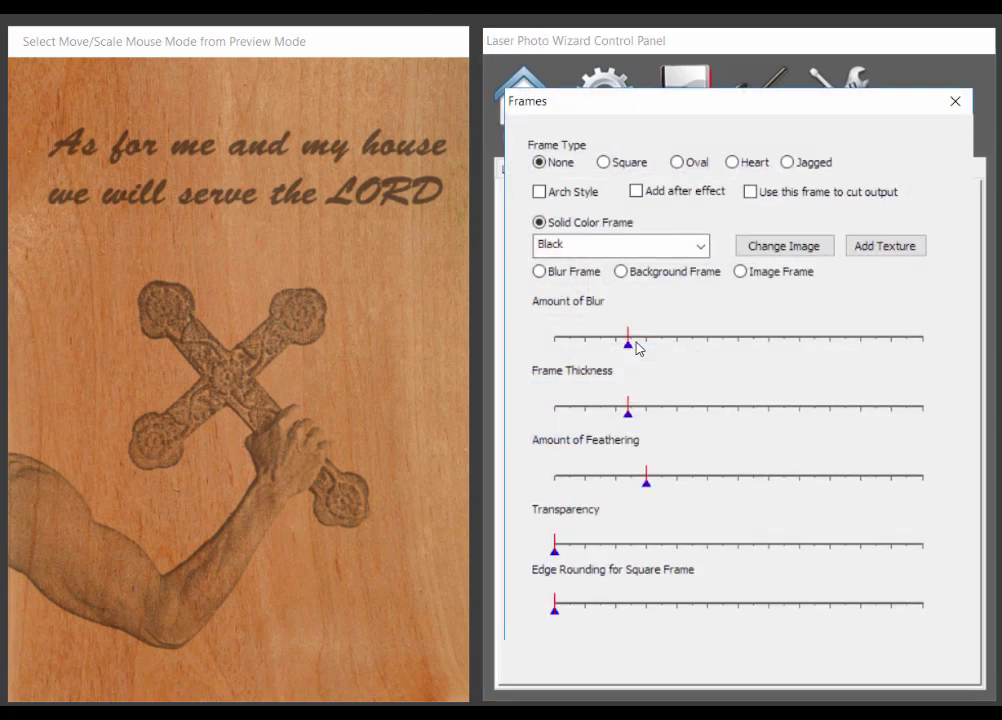
click(605, 163)
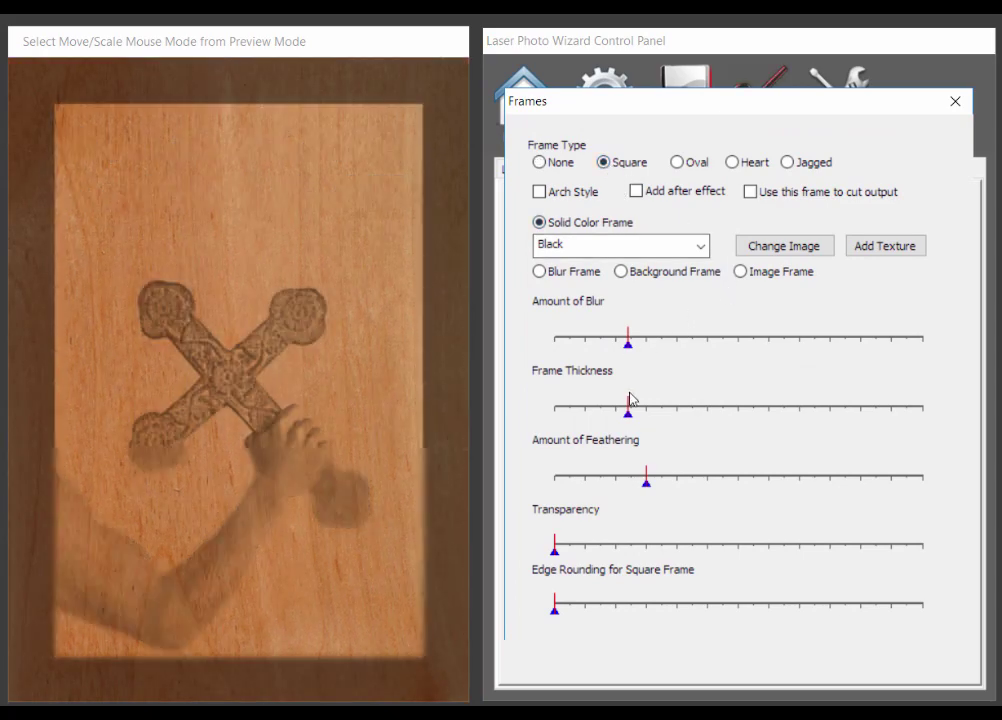
drag(629, 410, 585, 410)
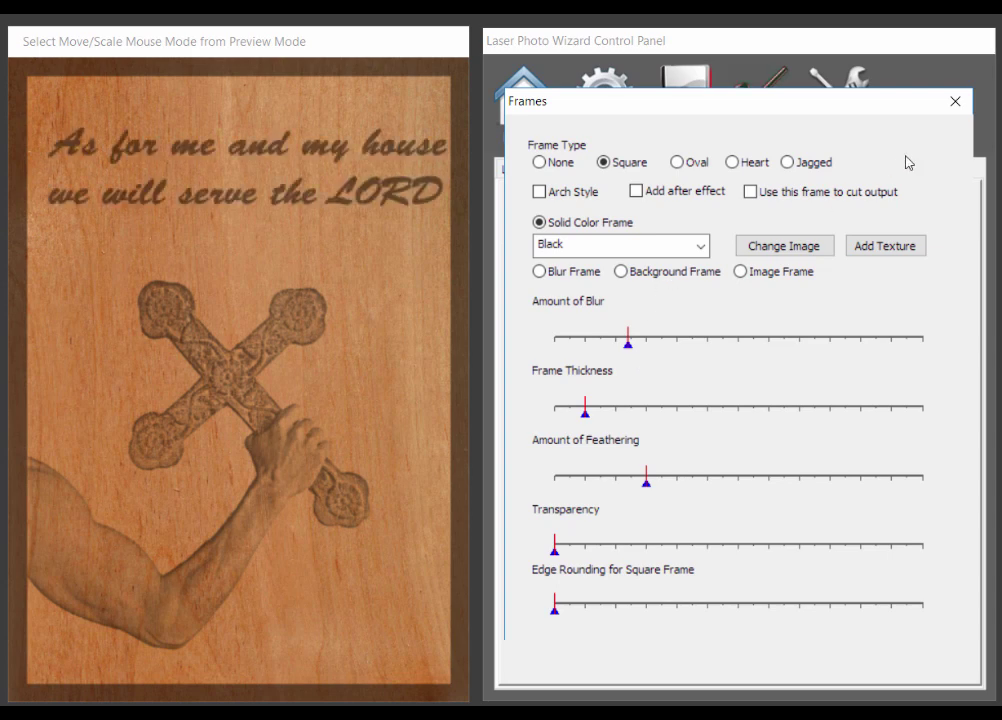
- Tick 'Use this frame to cut output', thin the frame further, and increase its edge rounding
click(750, 193)
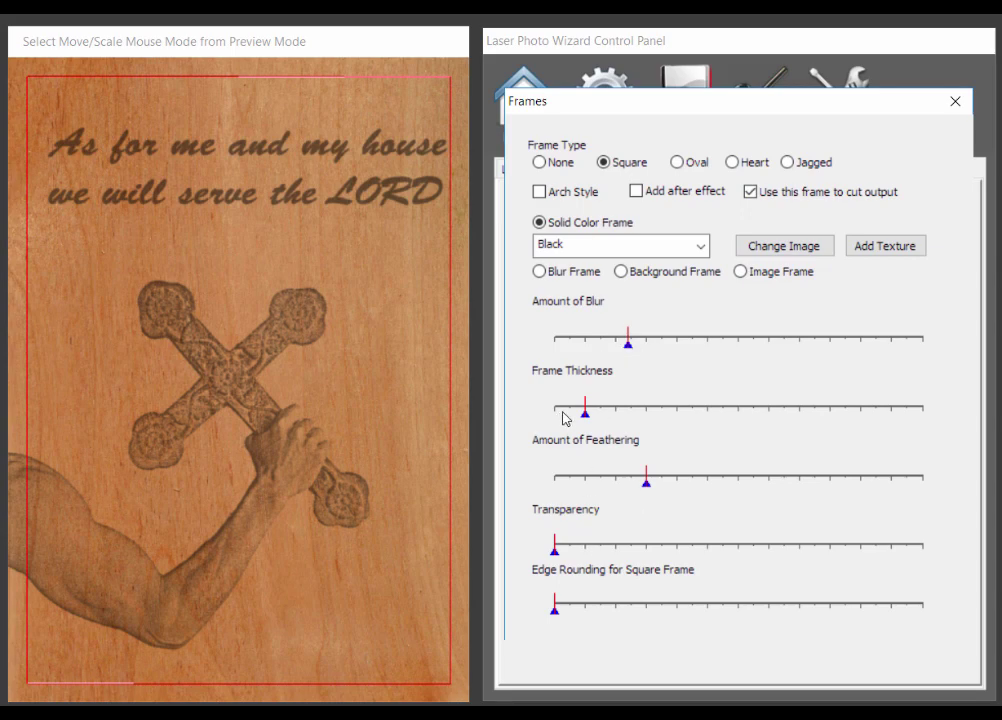
drag(586, 413, 564, 415)
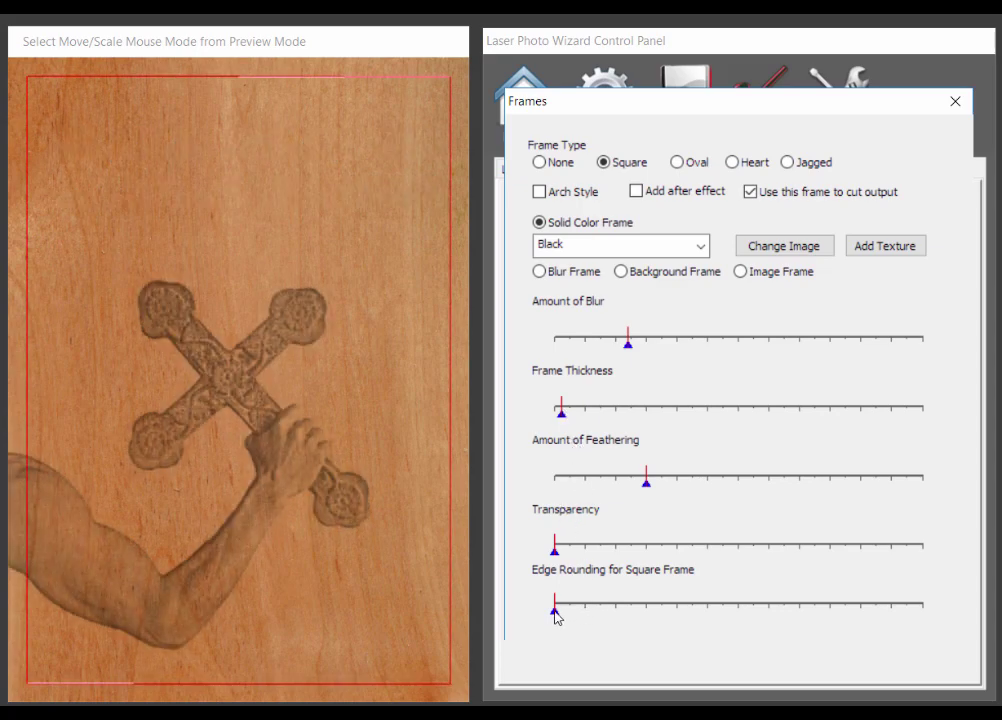
drag(555, 607, 616, 612)
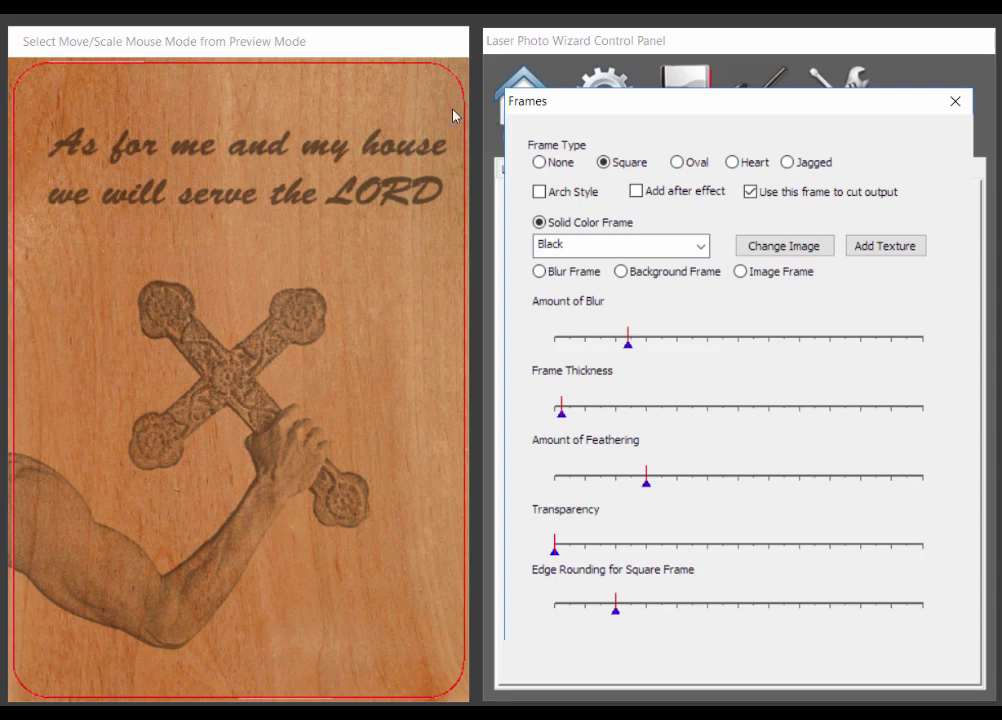
- Close the frame settings and load GSW_aaDSC_2698.jpg, the woman-with-knife photo, from Home
click(957, 103)
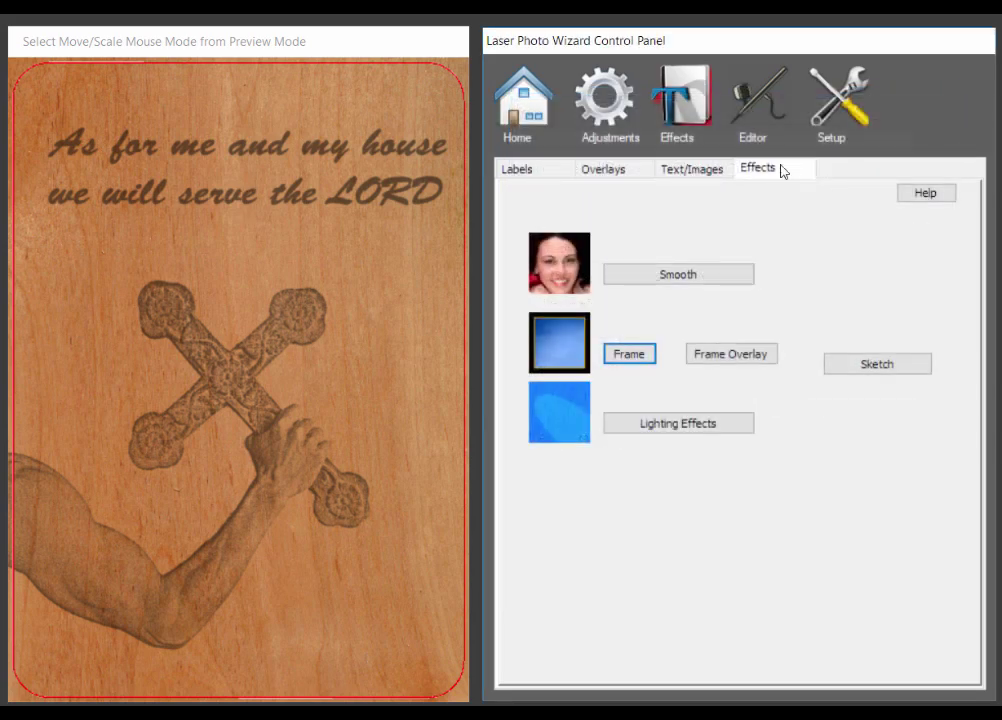
click(517, 100)
click(620, 198)
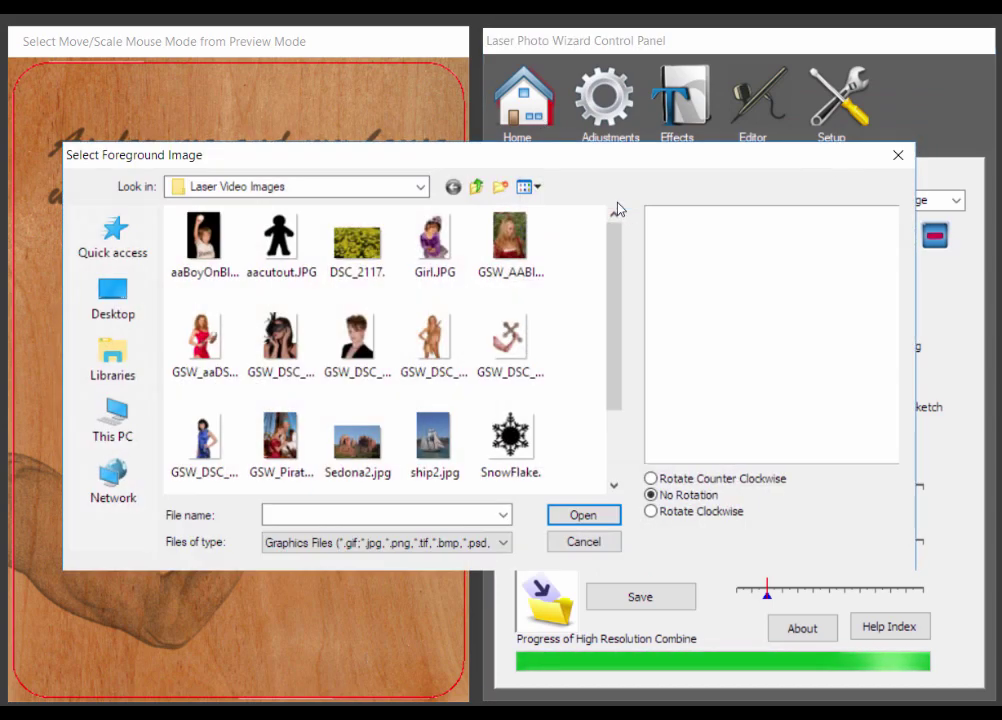
click(203, 340)
click(584, 518)
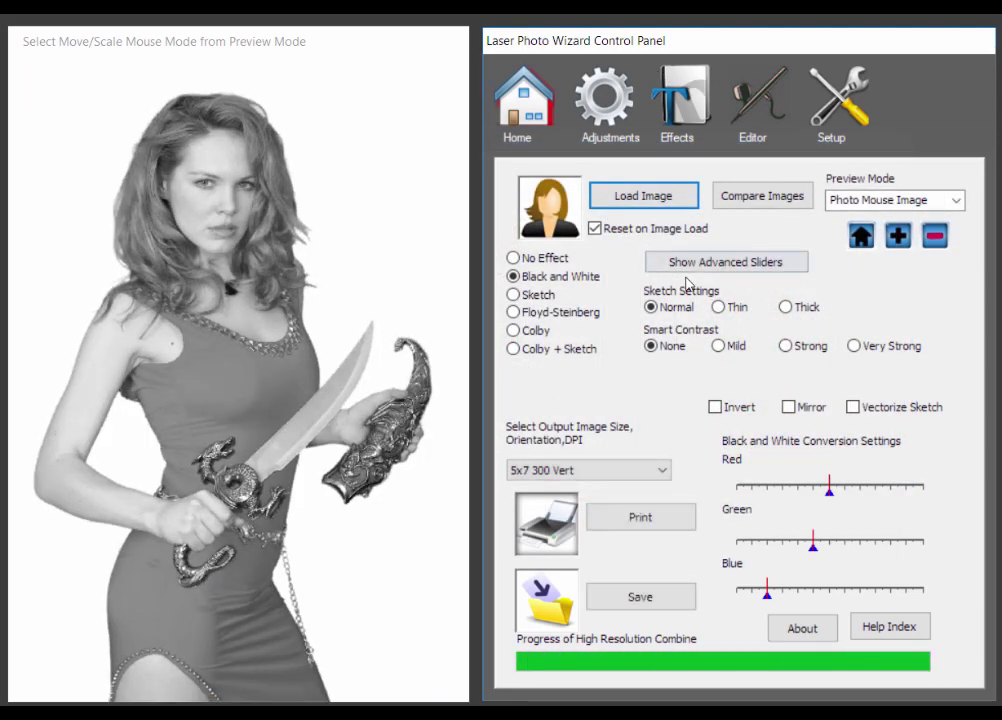
- Apply the Sketch effect, try Strong smart contrast, then settle on Mild
click(512, 295)
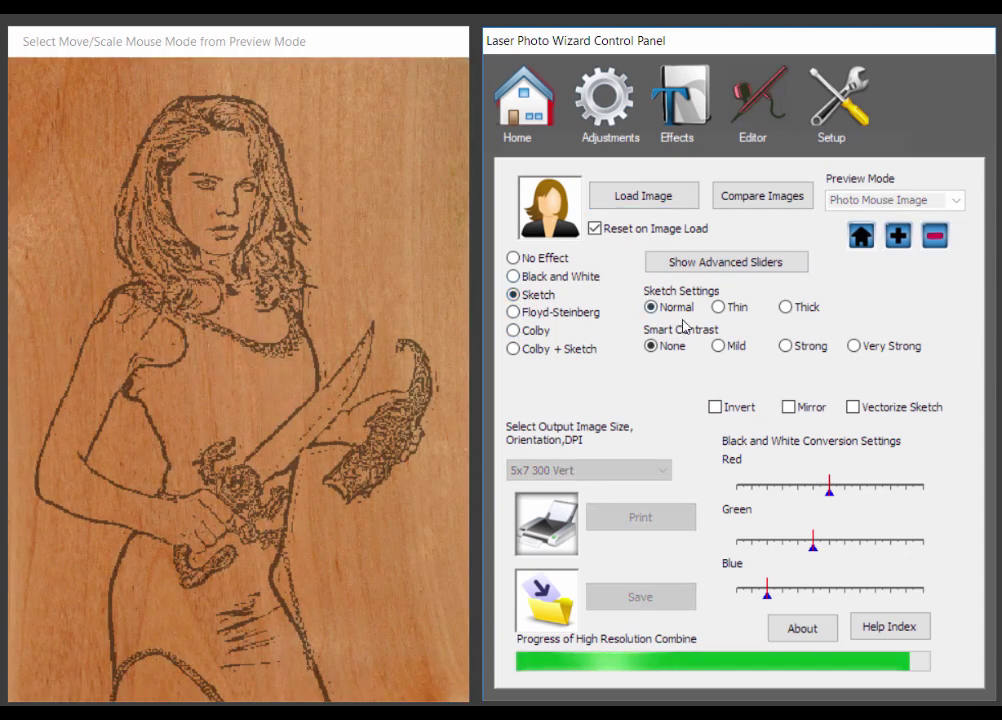
click(785, 346)
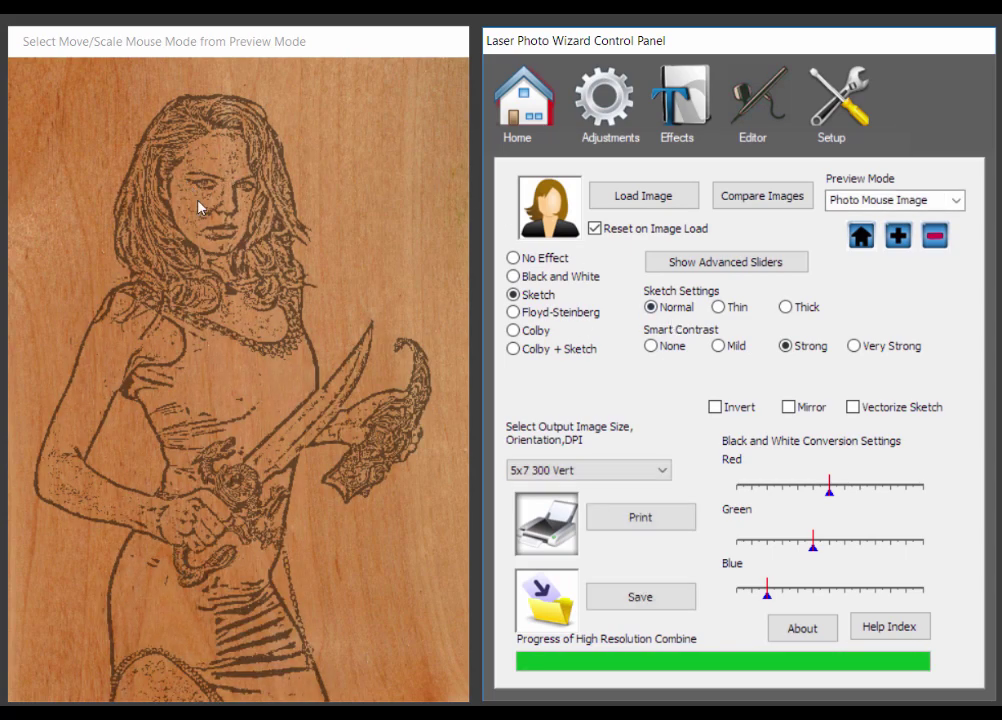
click(719, 346)
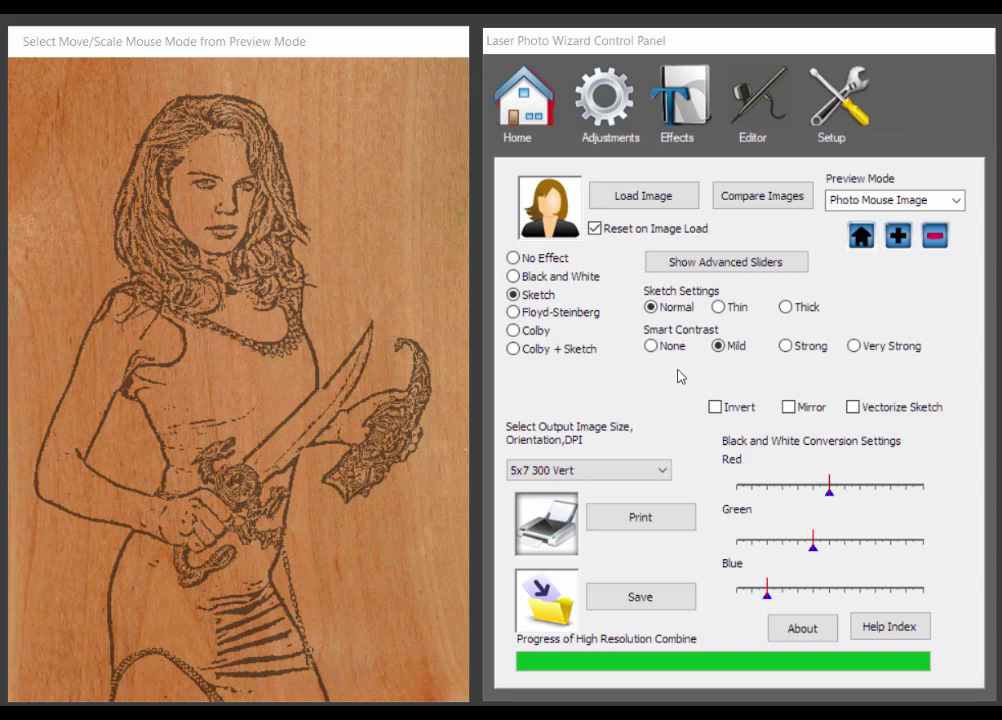
- Activate the engraving preview and bring up the Effects page for the knife-holding woman
click(253, 403)
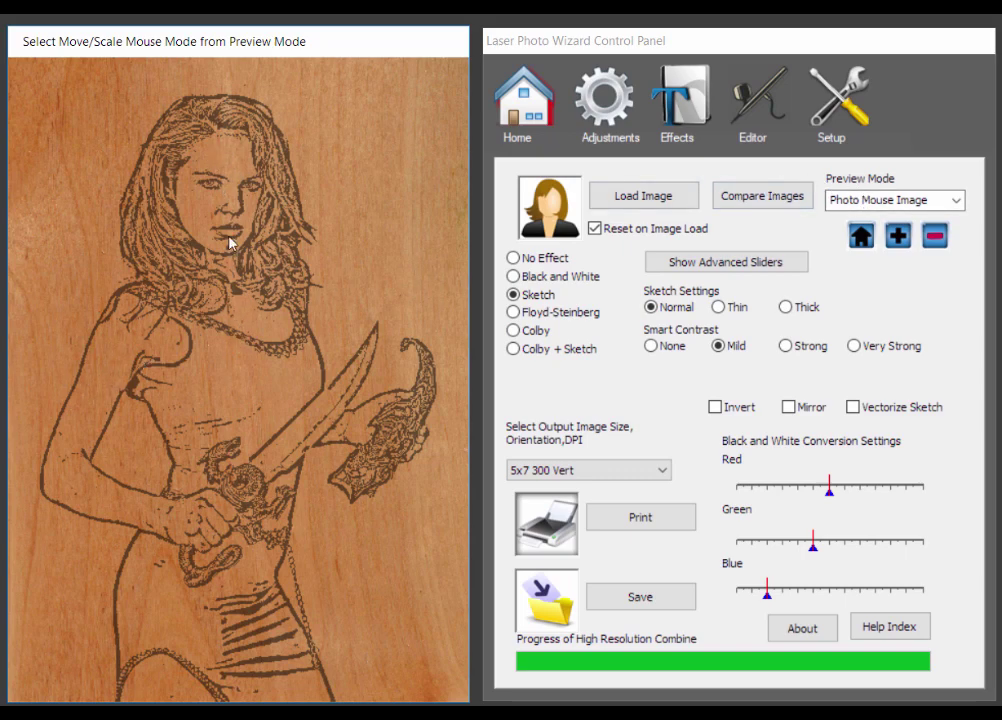
click(766, 140)
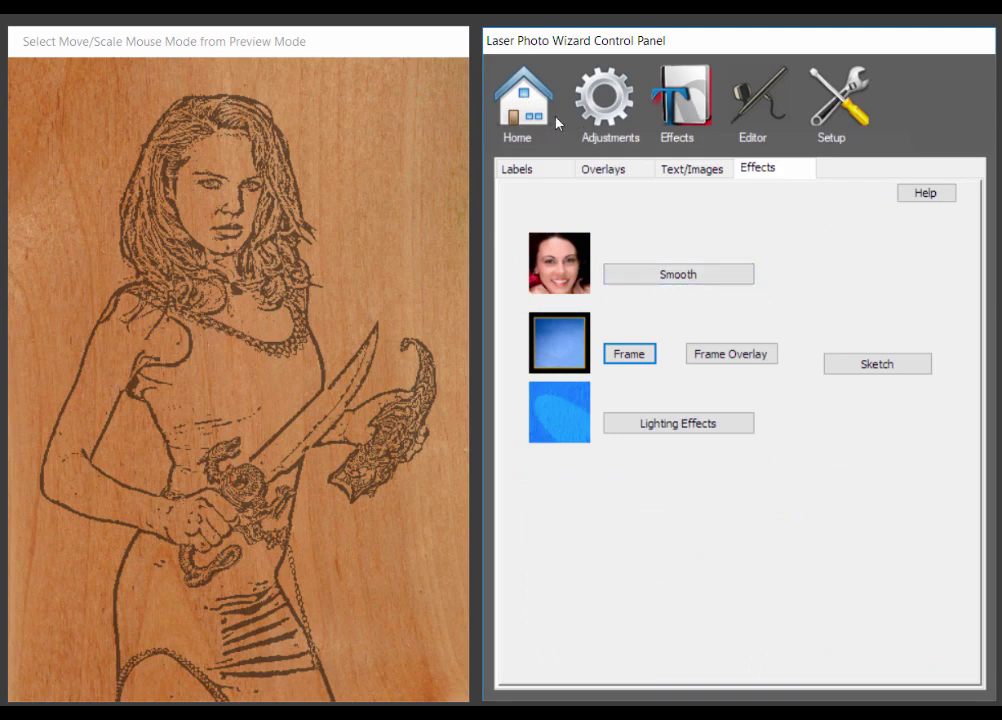
- Preview the portrait in Gray Mouse Image mode with the Colby effect at Strong smart contrast
click(524, 101)
click(956, 201)
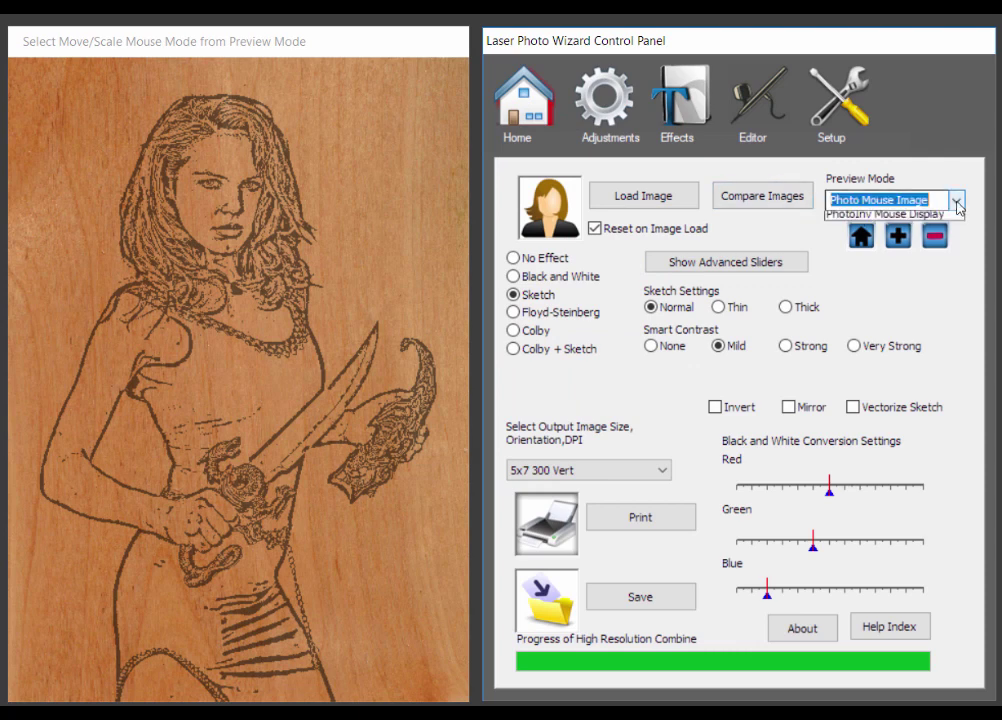
click(915, 272)
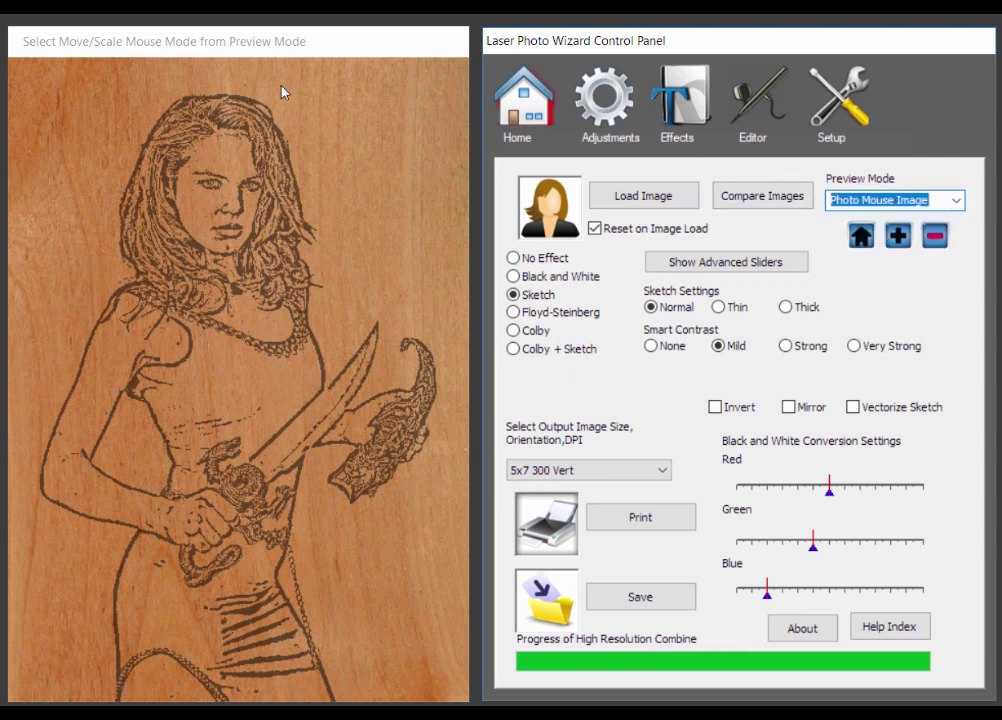
click(956, 201)
click(895, 245)
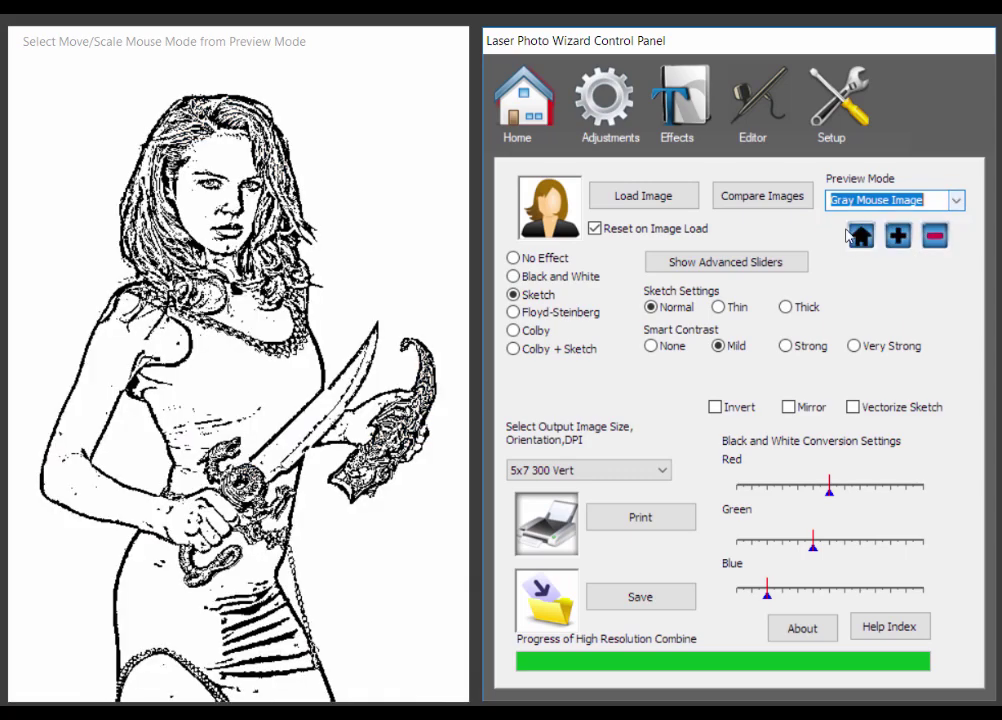
click(513, 330)
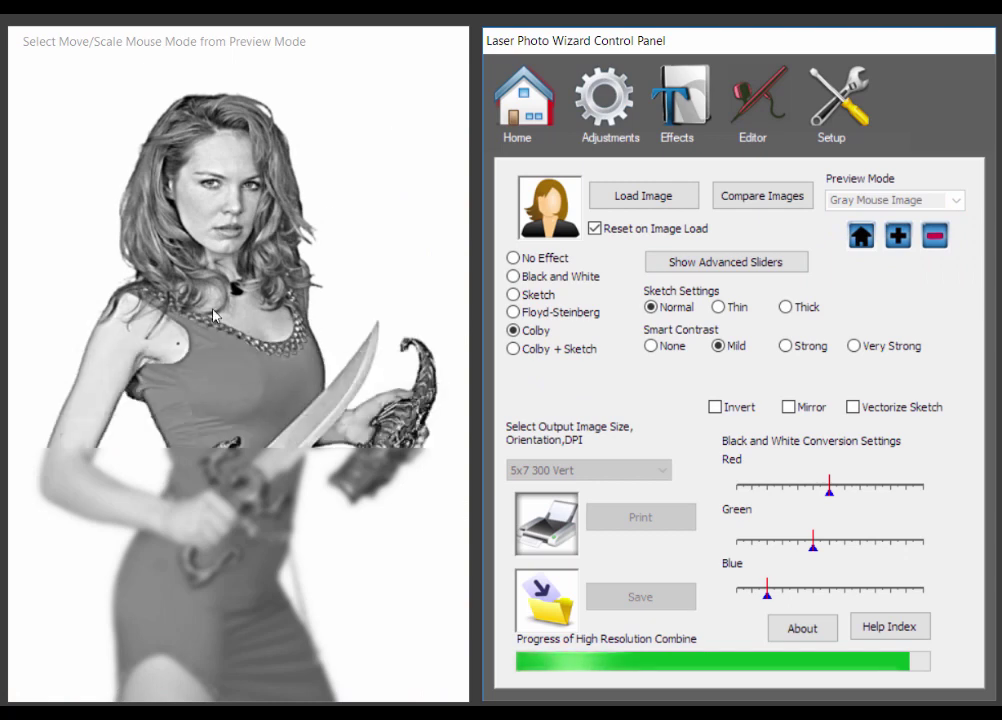
click(785, 346)
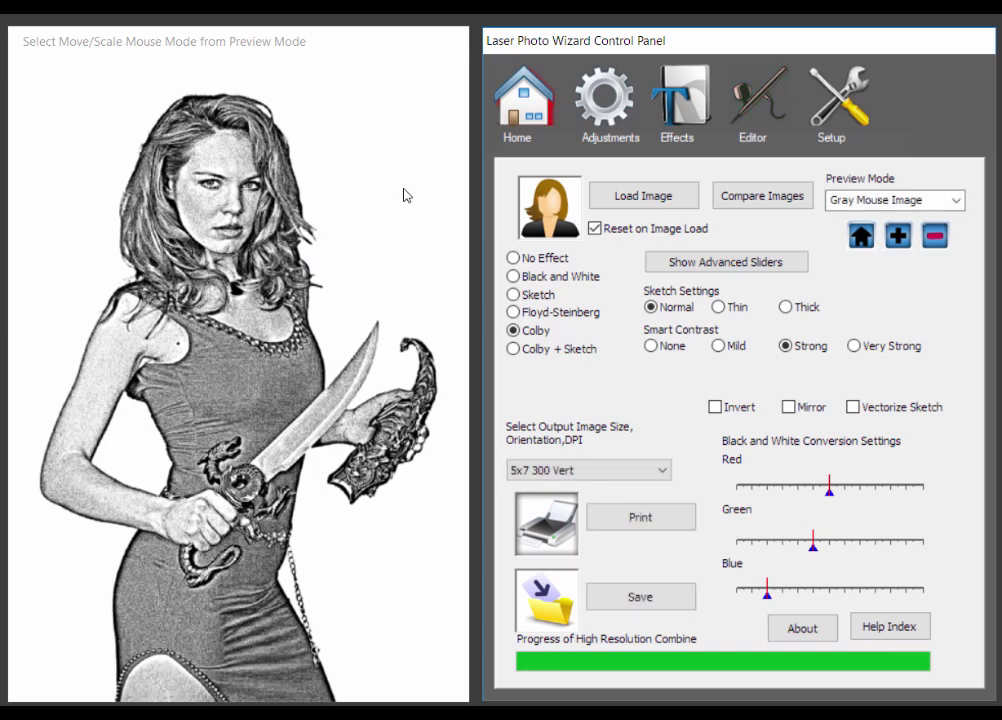
- Turn on Smooth Skin with a much higher Amount of Makeup, then go back to the main settings
click(692, 112)
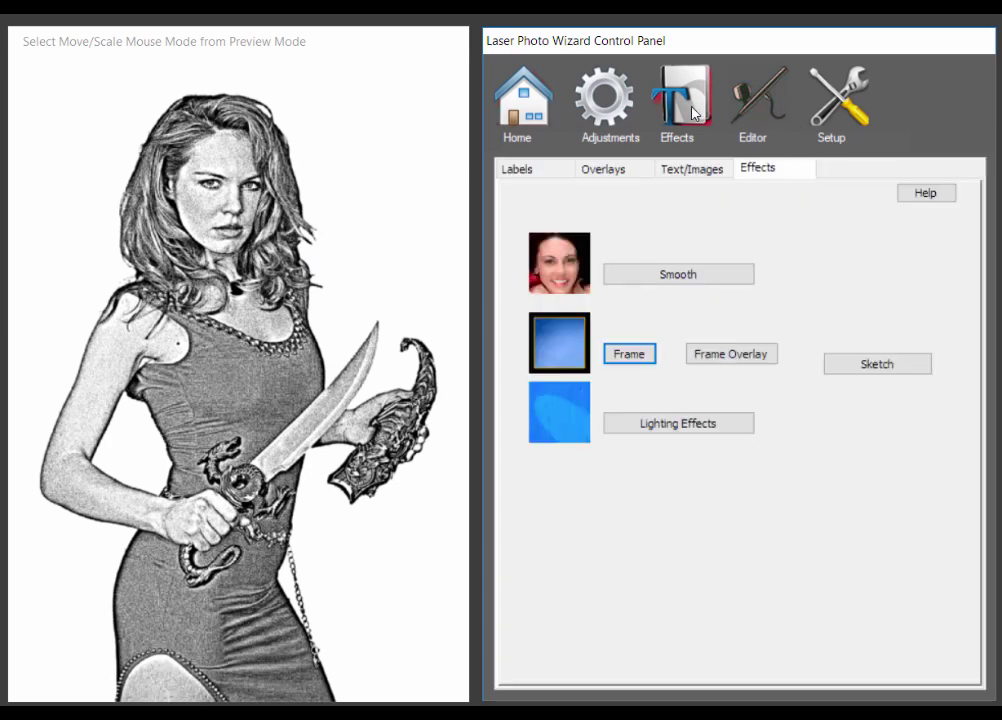
click(696, 282)
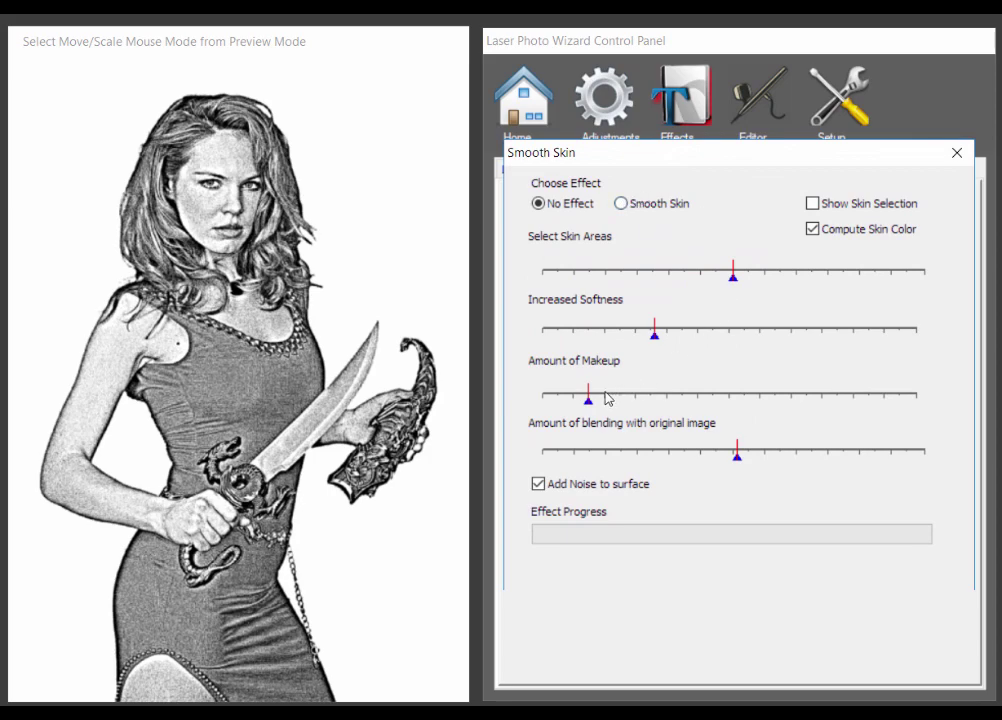
drag(588, 399, 614, 399)
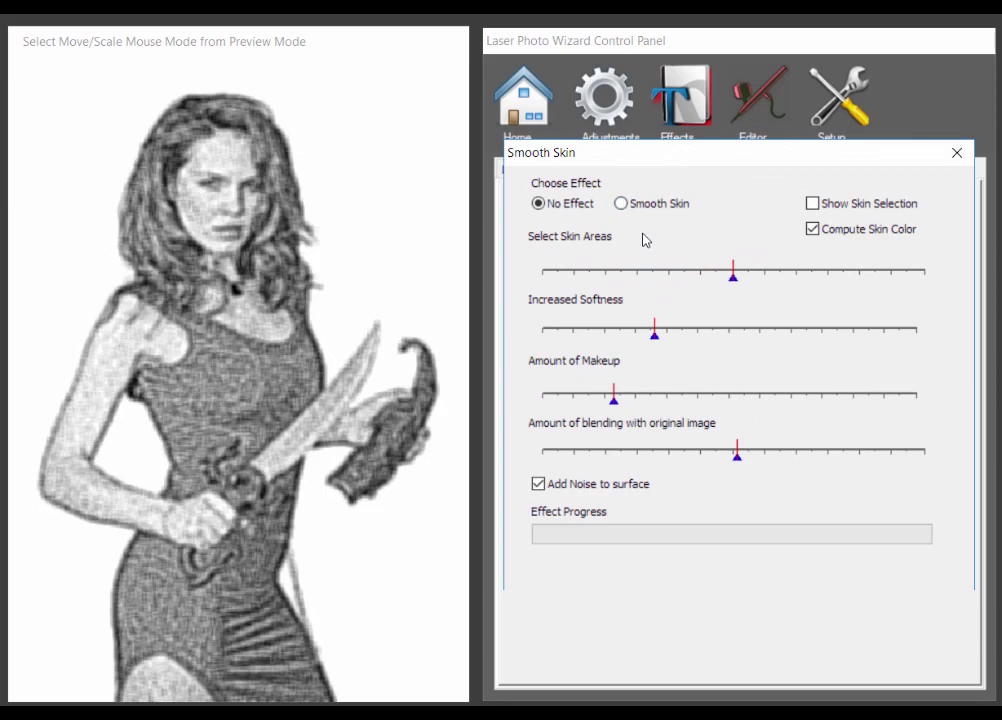
click(621, 204)
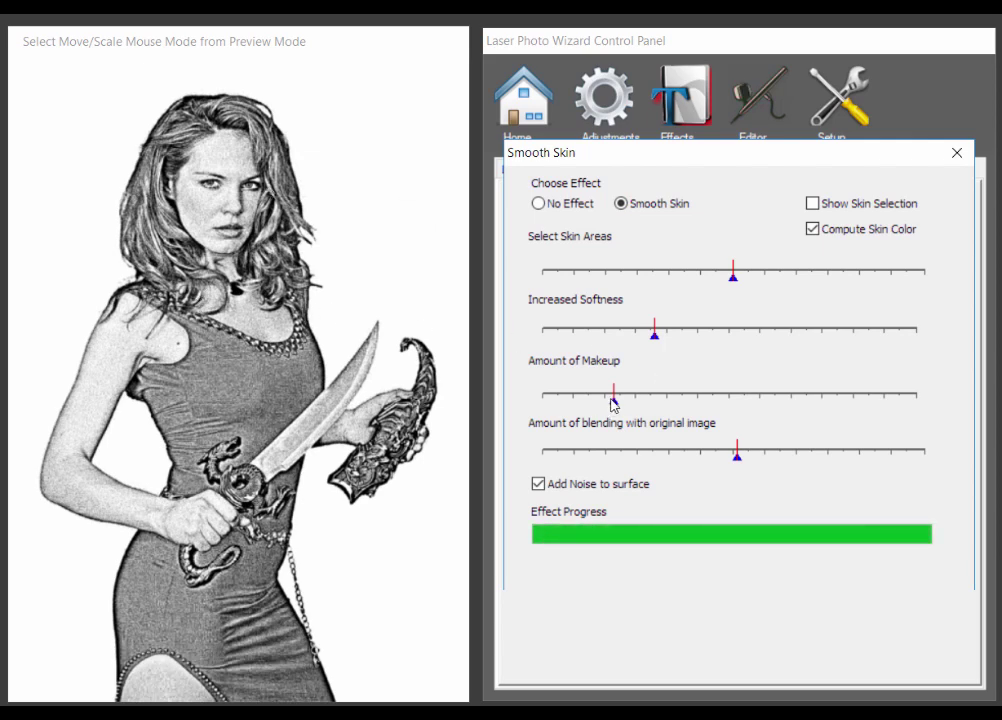
drag(613, 401, 711, 403)
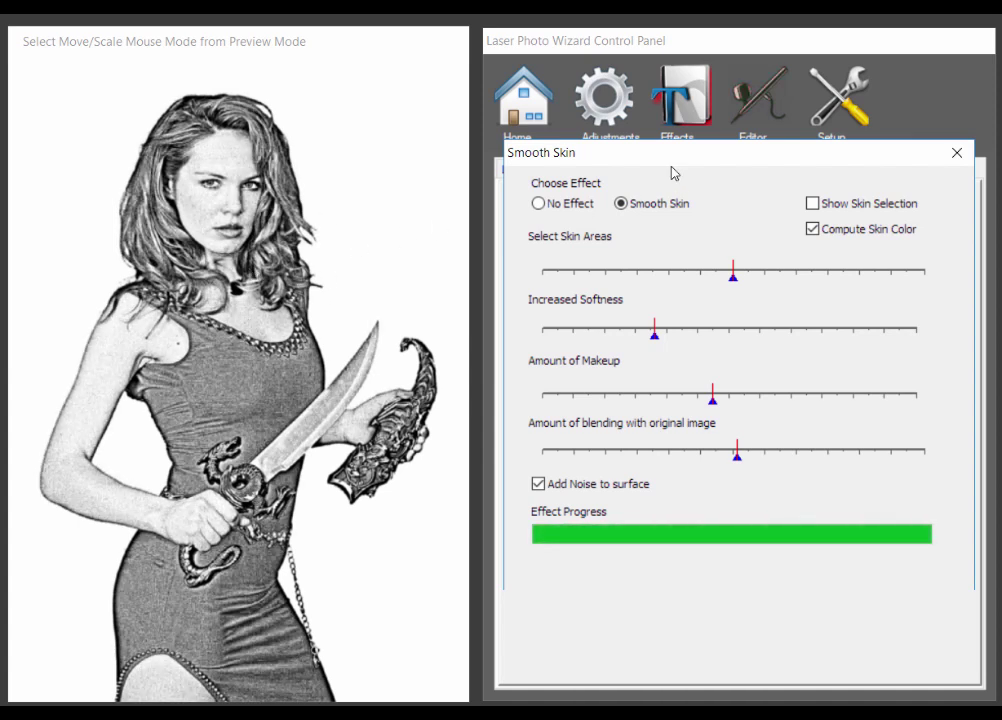
click(953, 157)
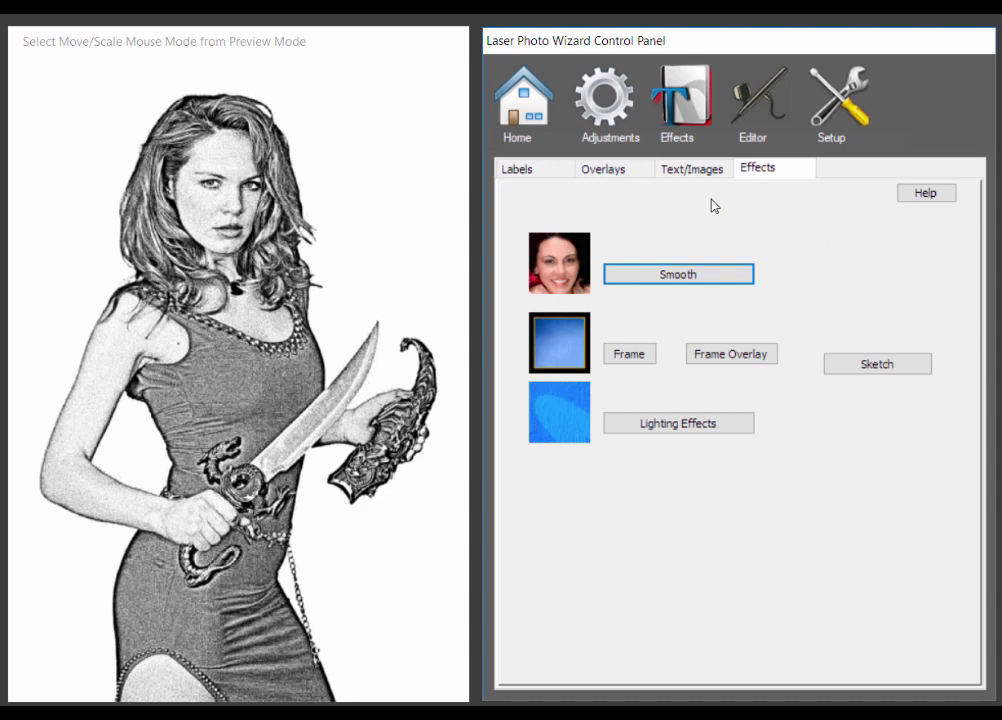
click(519, 130)
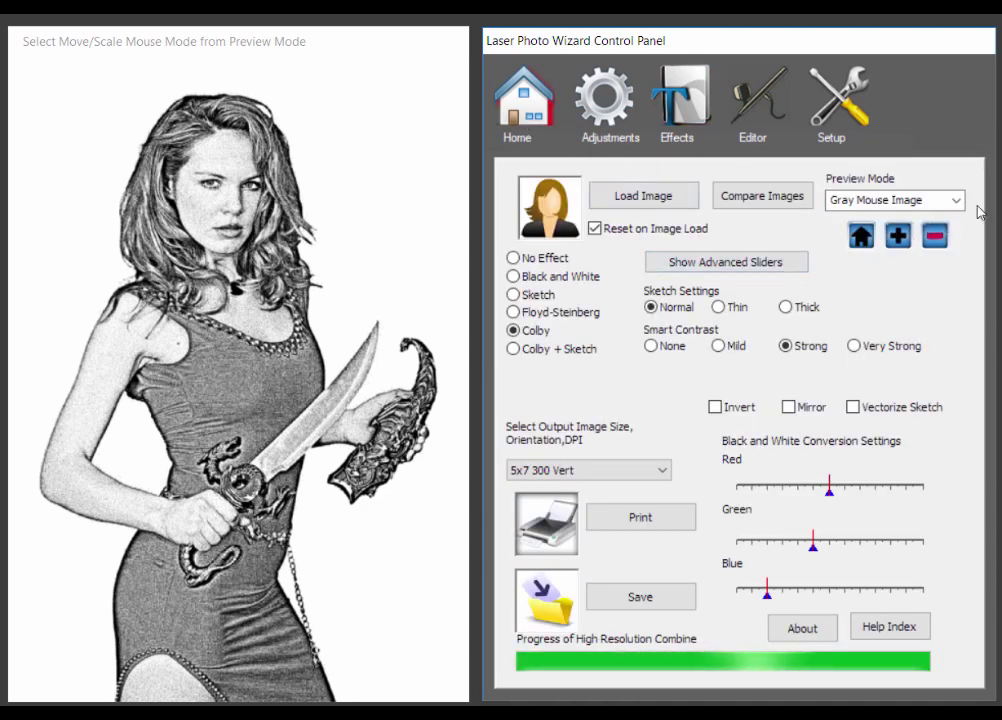
- Switch the preview to Photo Mouse Image on wood, leaving the output size at 5x7 300 Vert
click(955, 200)
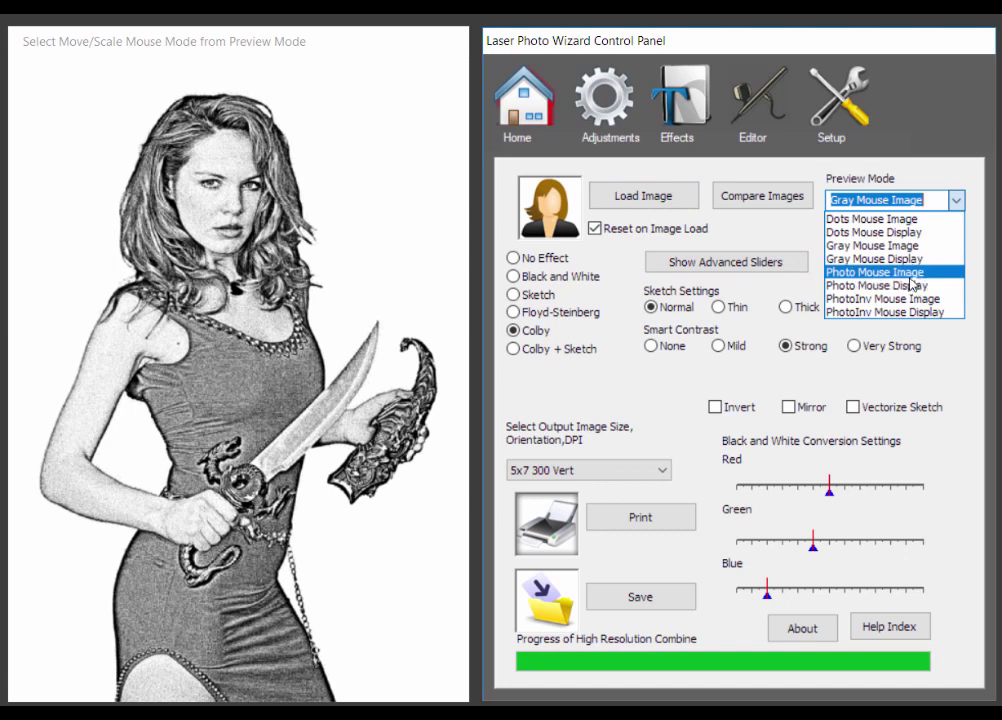
click(905, 273)
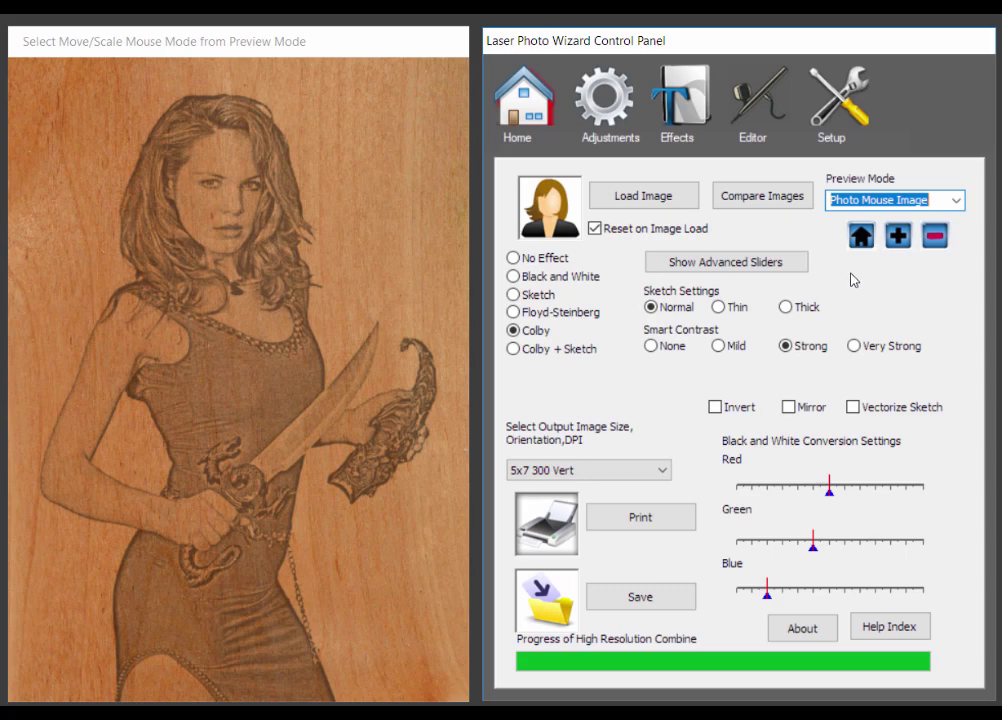
click(835, 119)
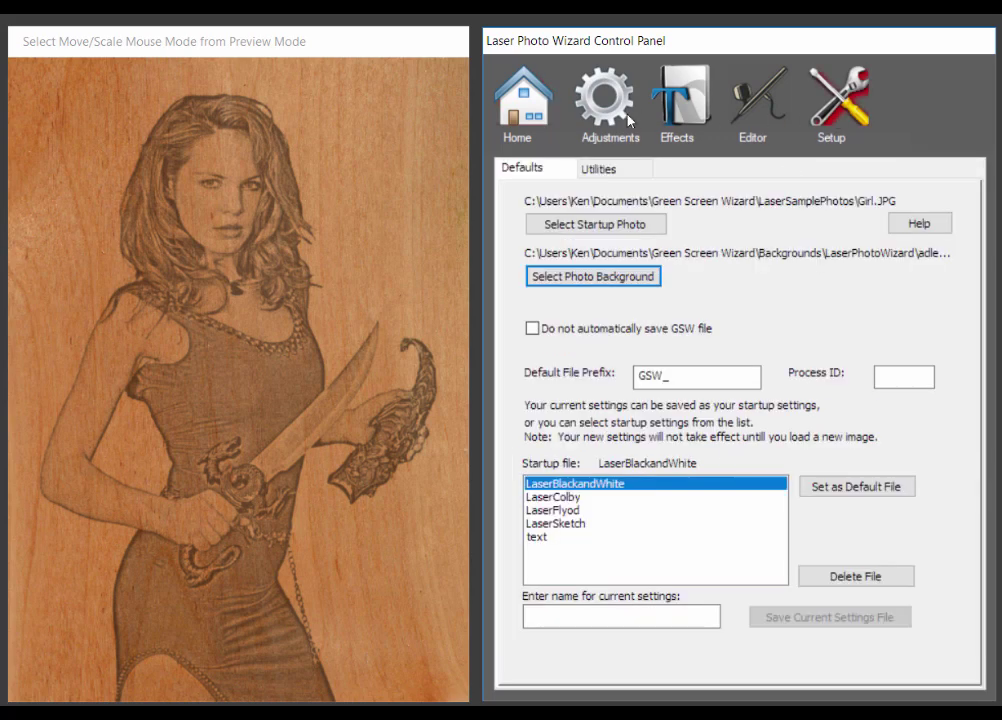
click(524, 104)
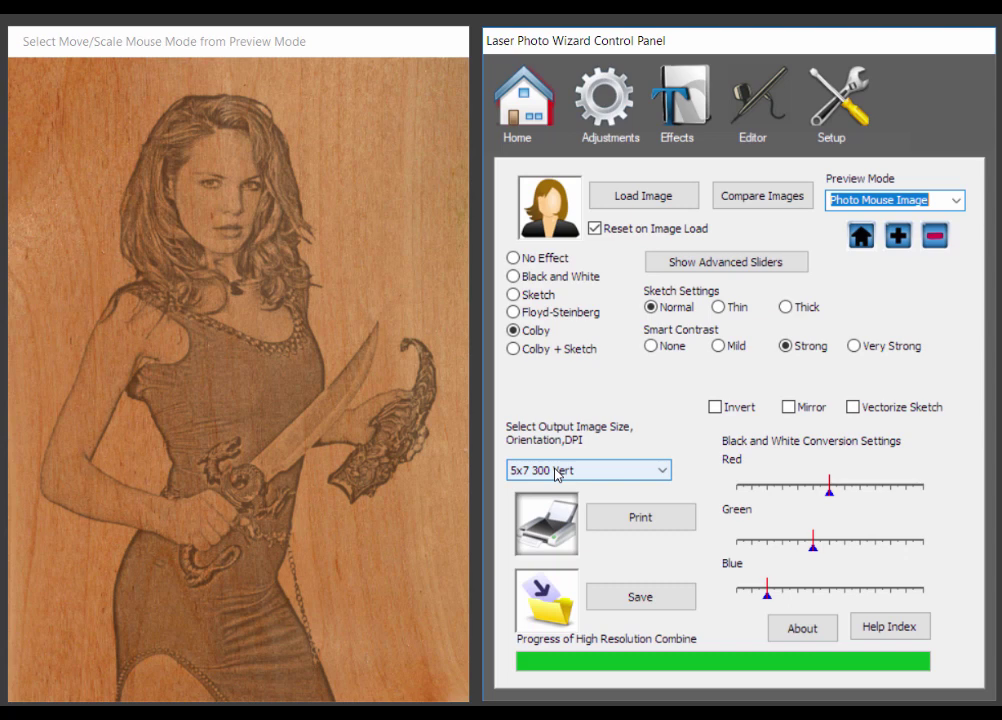
click(662, 470)
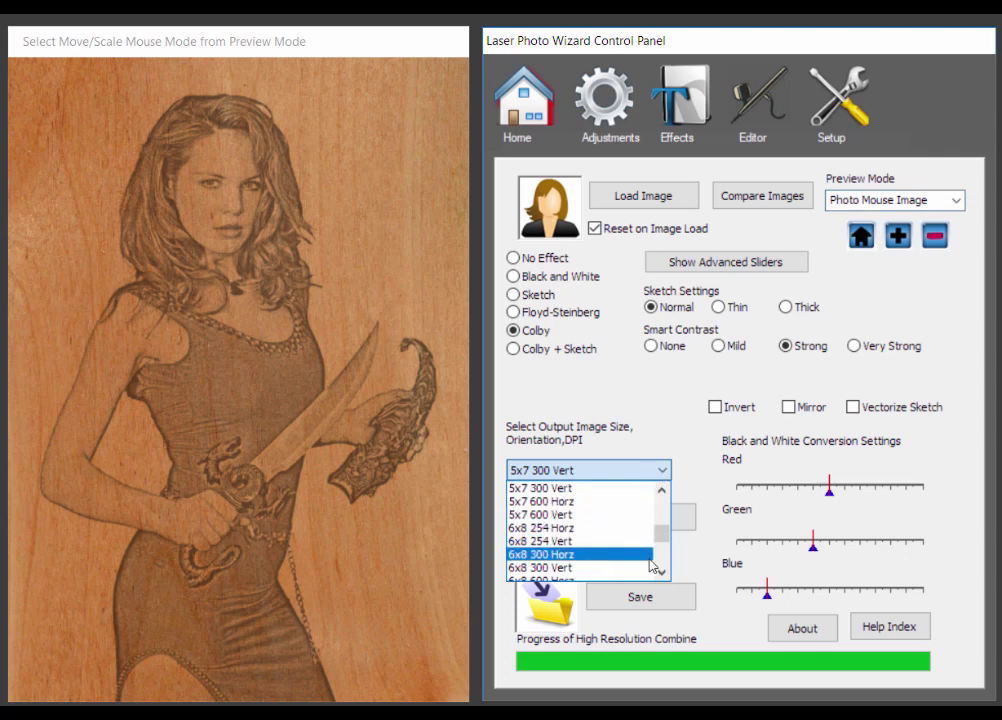
mouse_move(666, 540)
mouse_down()
mouse_move(663, 553)
mouse_move(664, 536)
mouse_up()
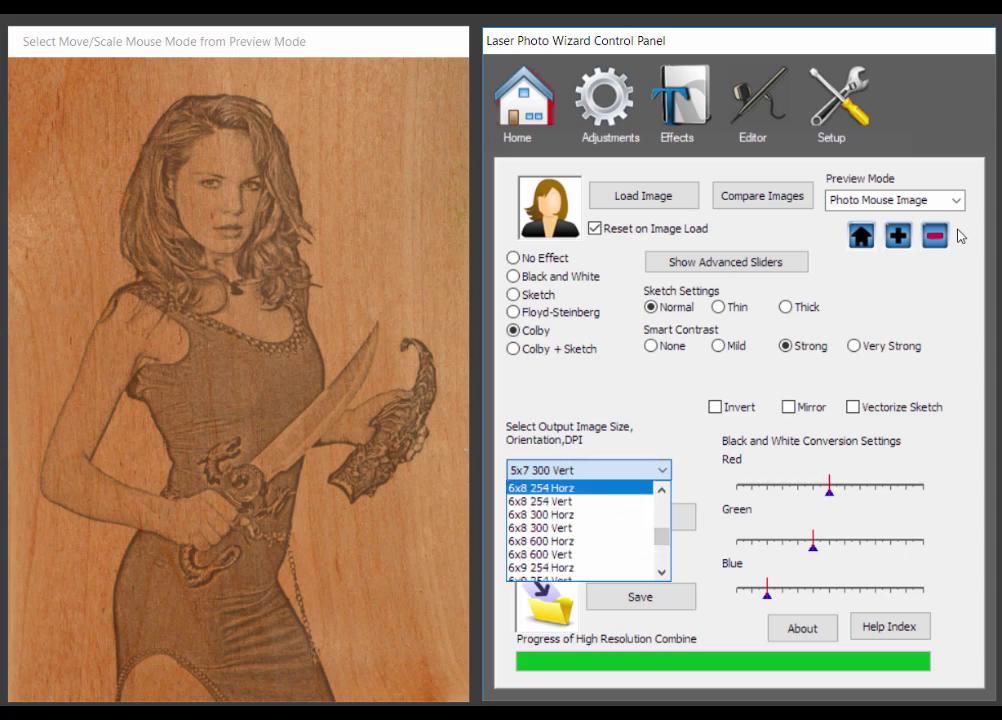
click(840, 118)
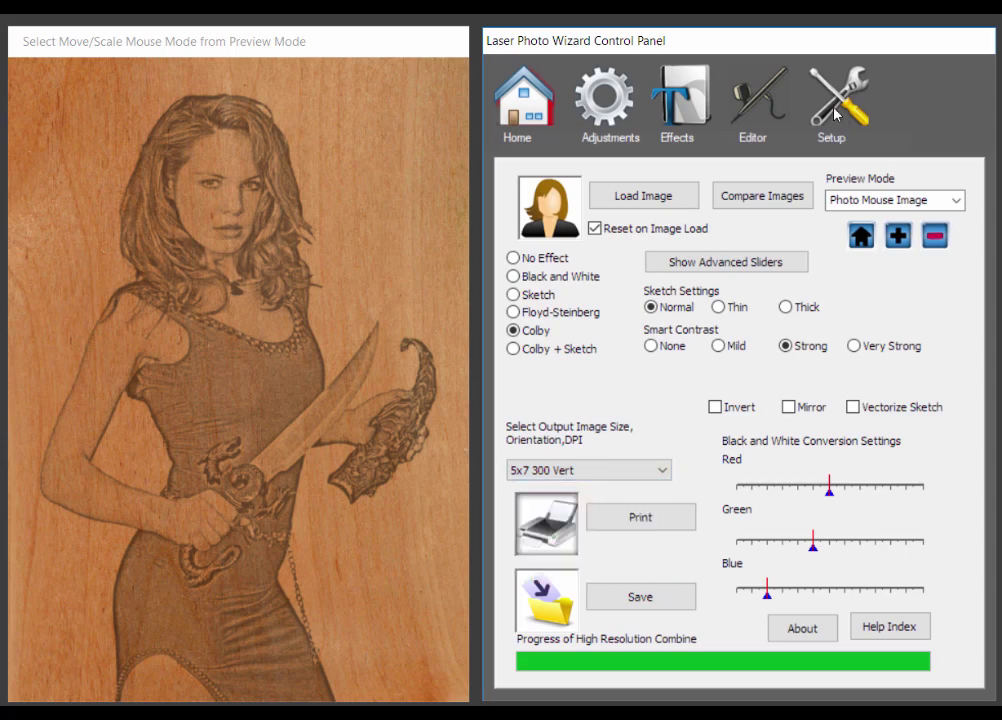
click(840, 118)
click(628, 174)
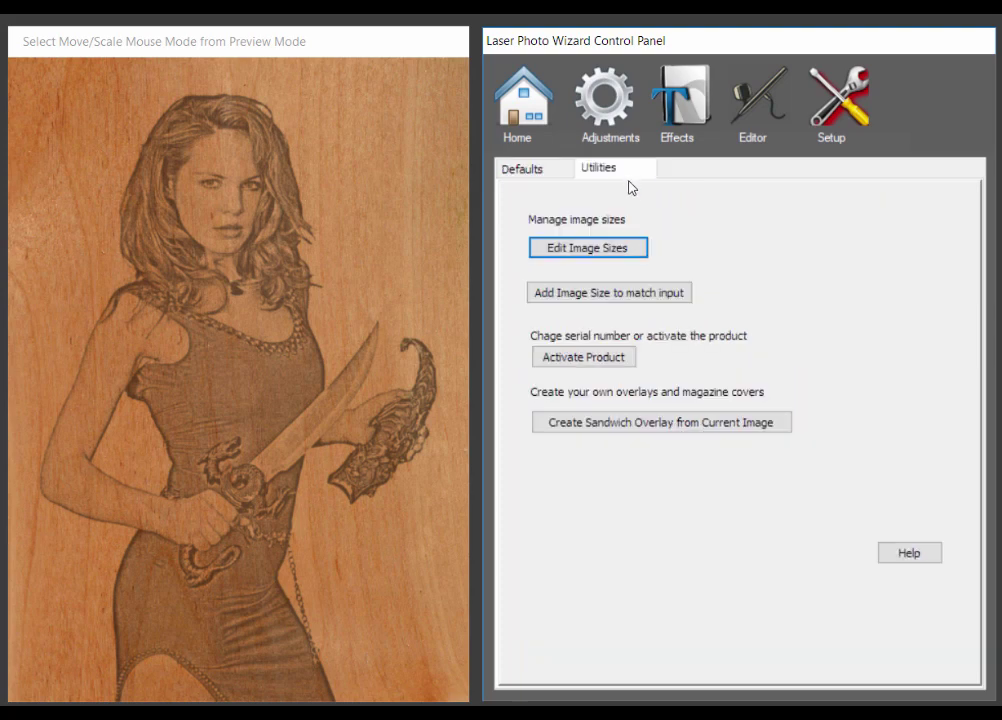
click(583, 251)
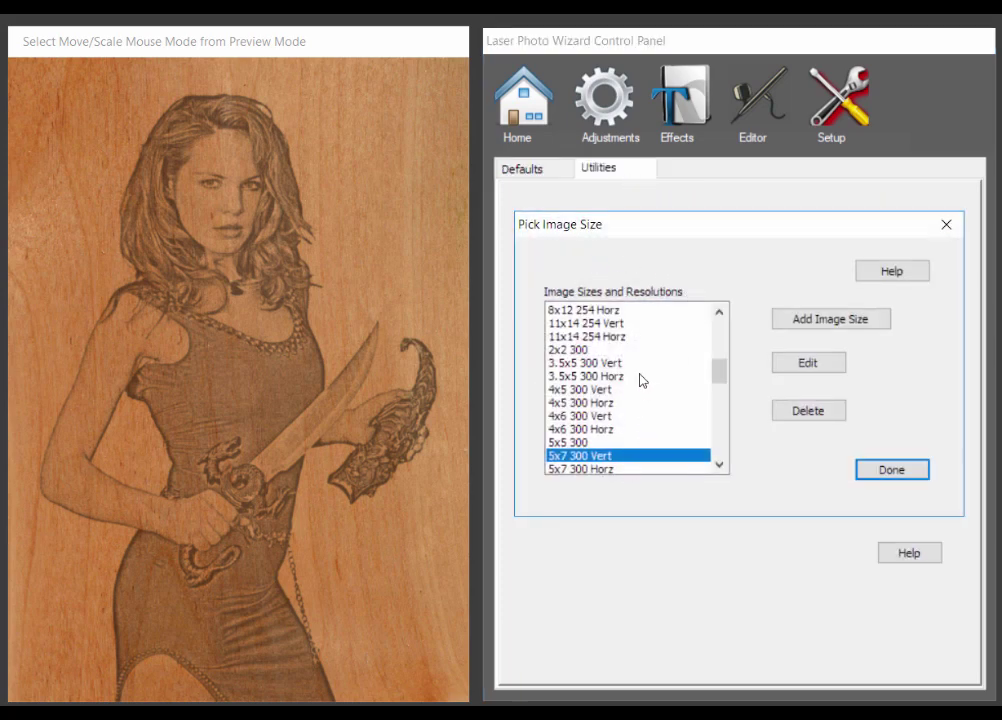
click(945, 228)
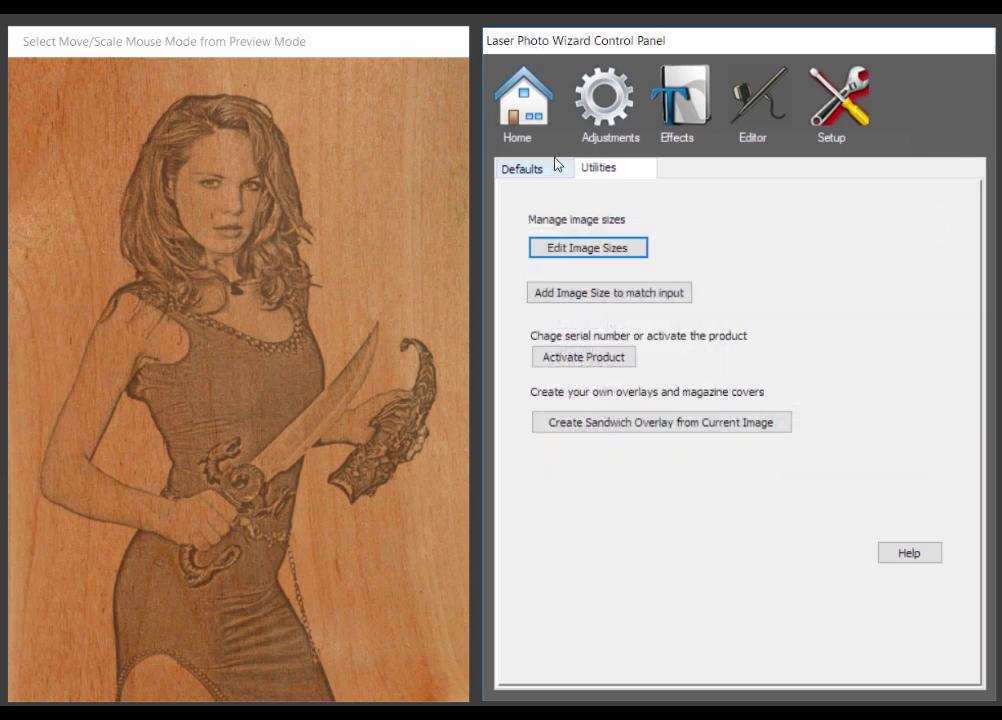
- Read the Help Index's introduction to basic concepts page, then close the help window
click(522, 122)
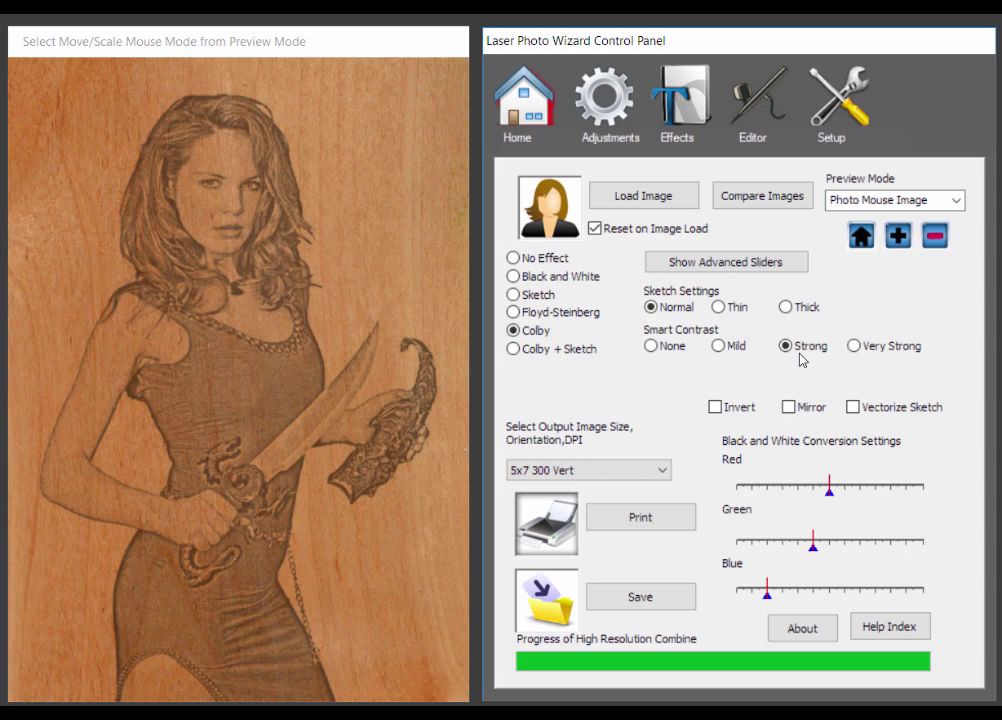
click(903, 627)
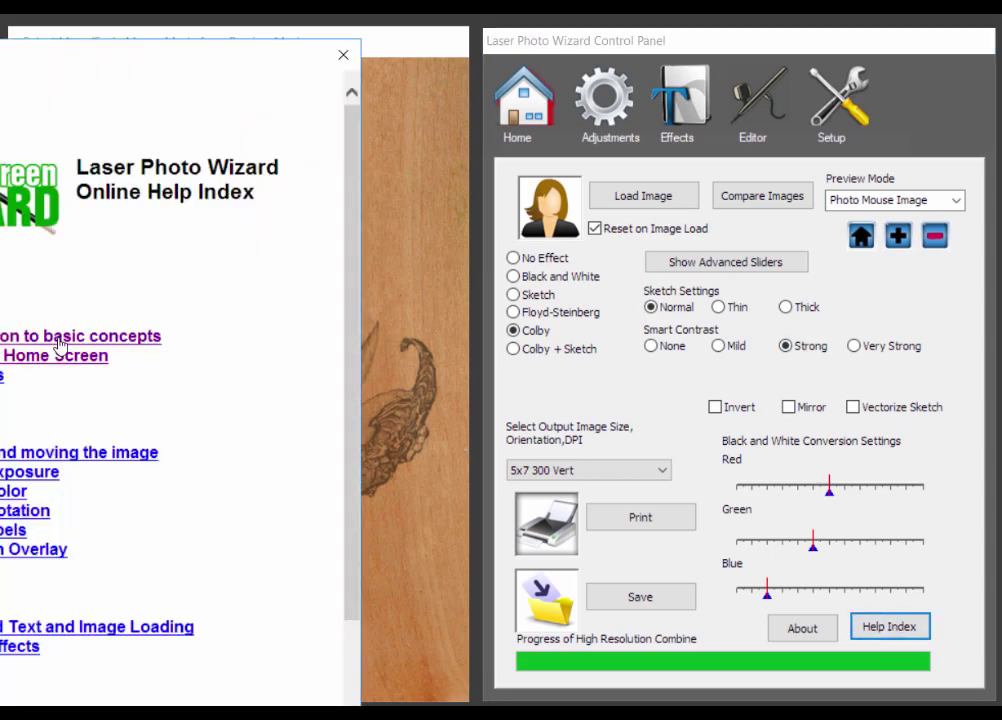
click(62, 343)
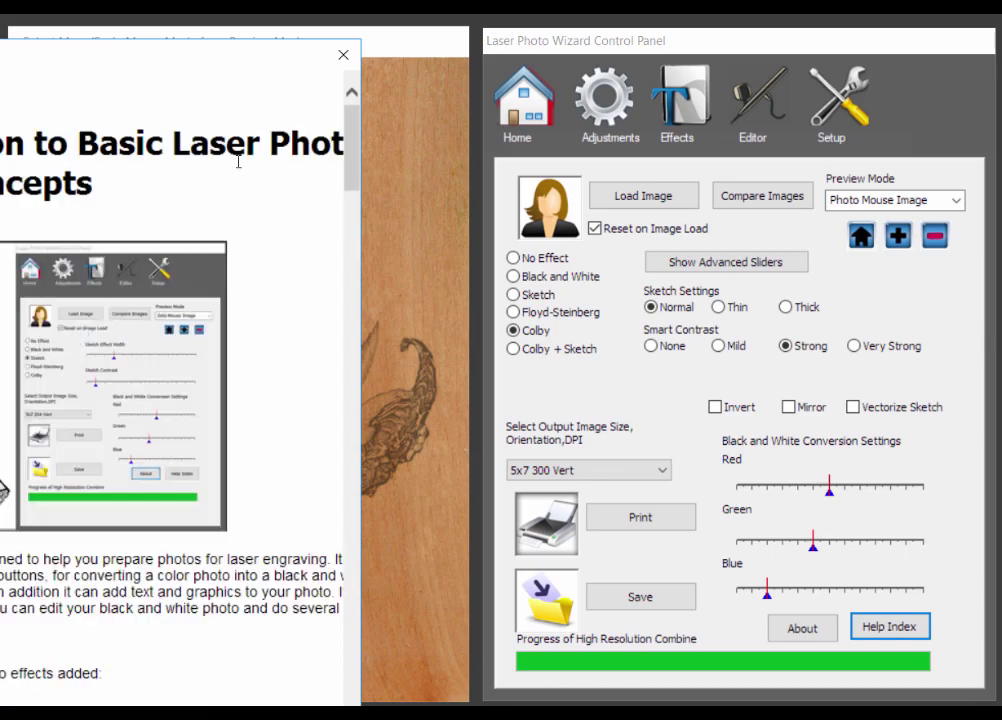
drag(351, 160, 352, 104)
click(343, 55)
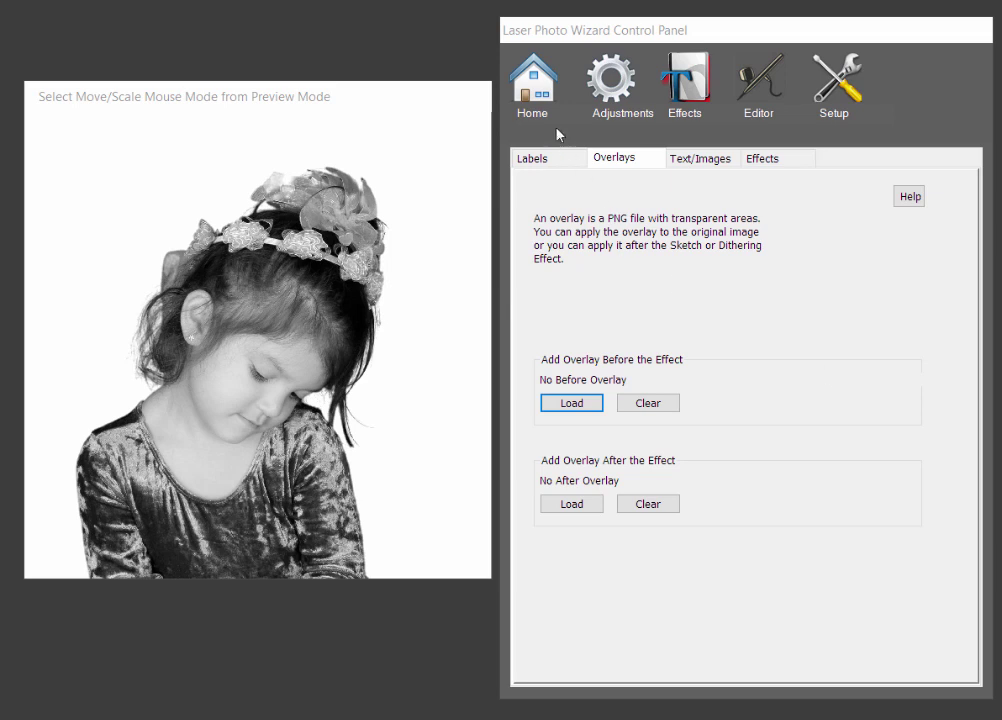
- Zoom the preview out and drag the girl's photo upward so more of her body fits
click(538, 100)
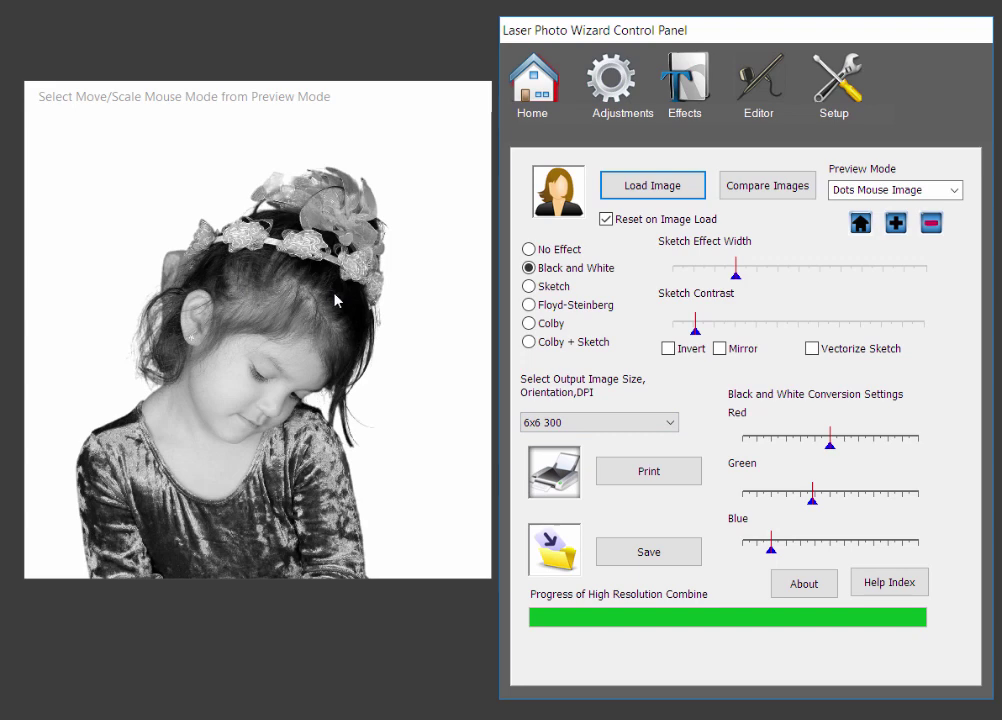
scroll(336, 299, down, 3)
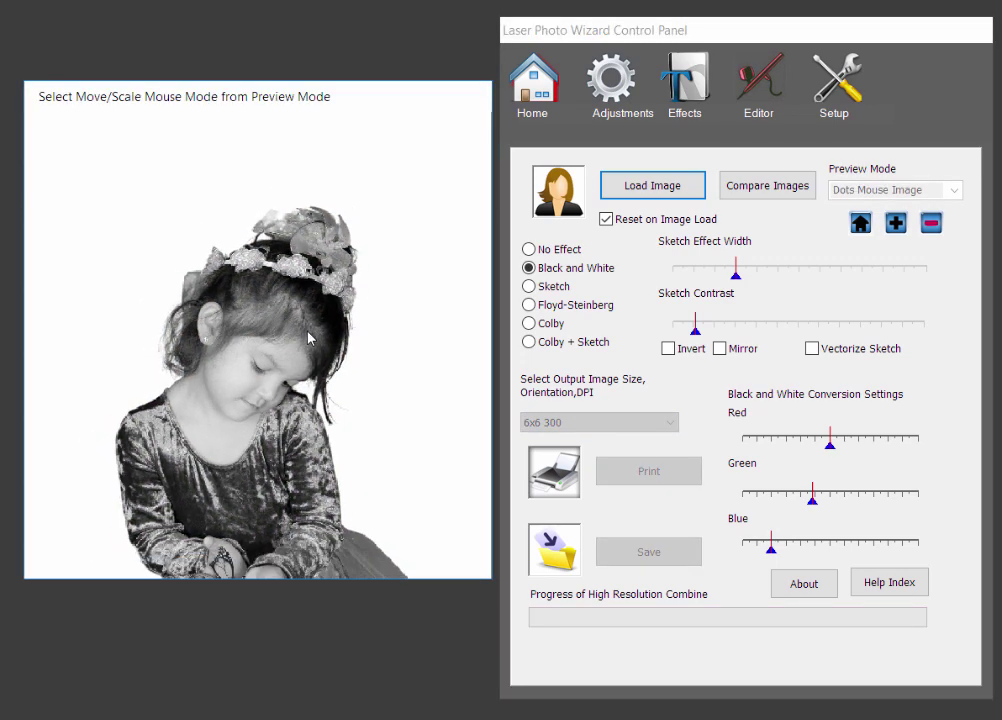
drag(308, 338, 306, 308)
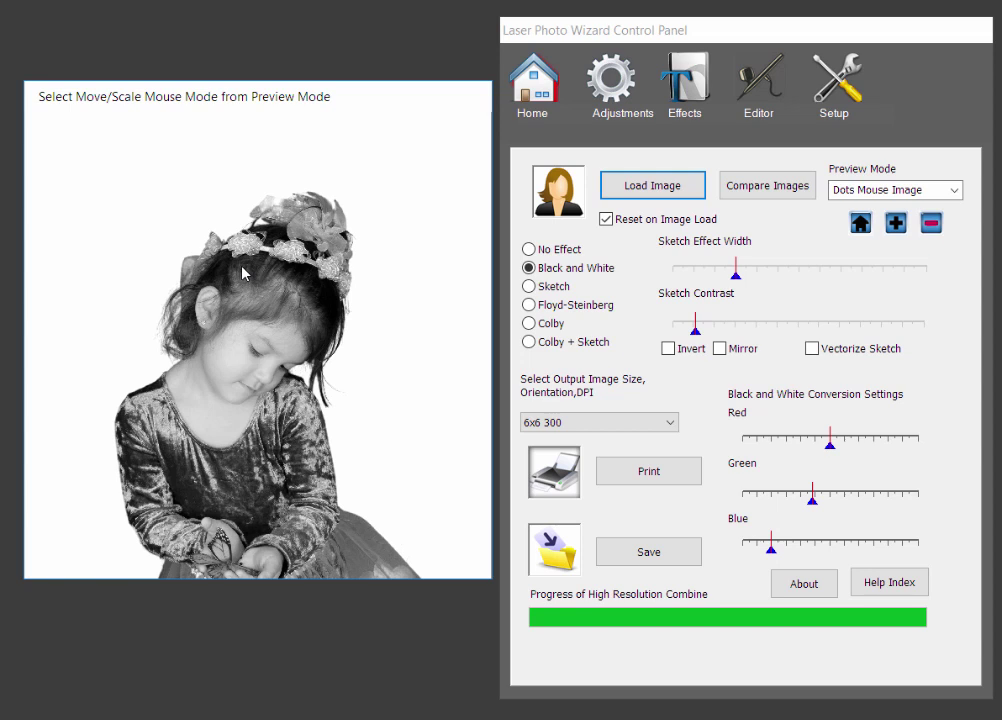
- Check Invert and Mirror and select the Colby + Sketch effect for the girl's photo
click(673, 349)
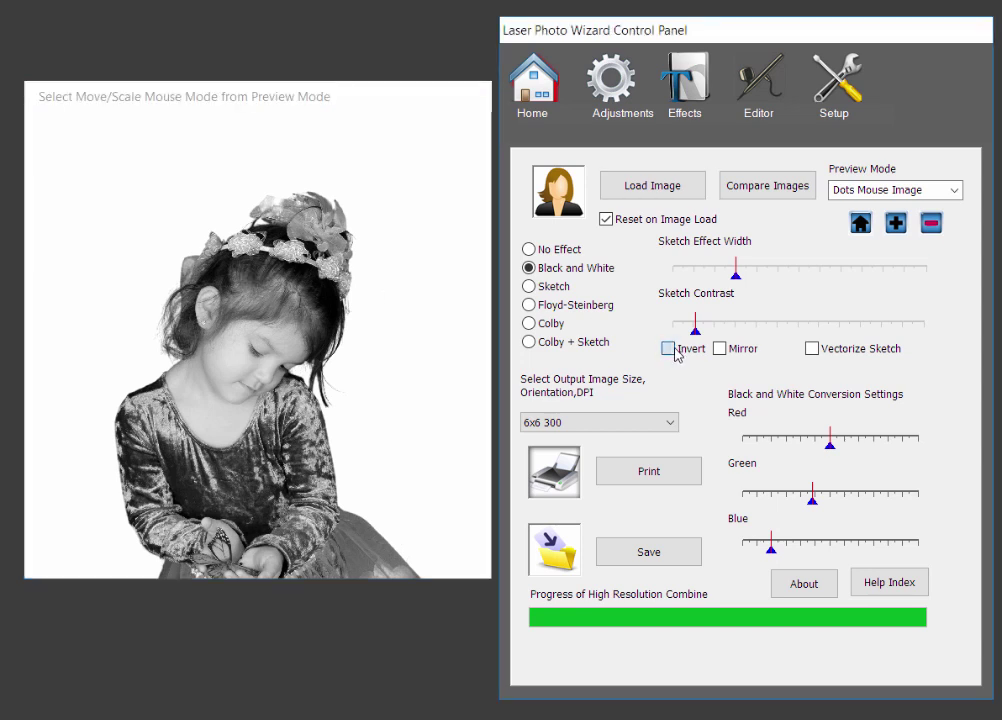
click(670, 349)
click(719, 350)
click(528, 341)
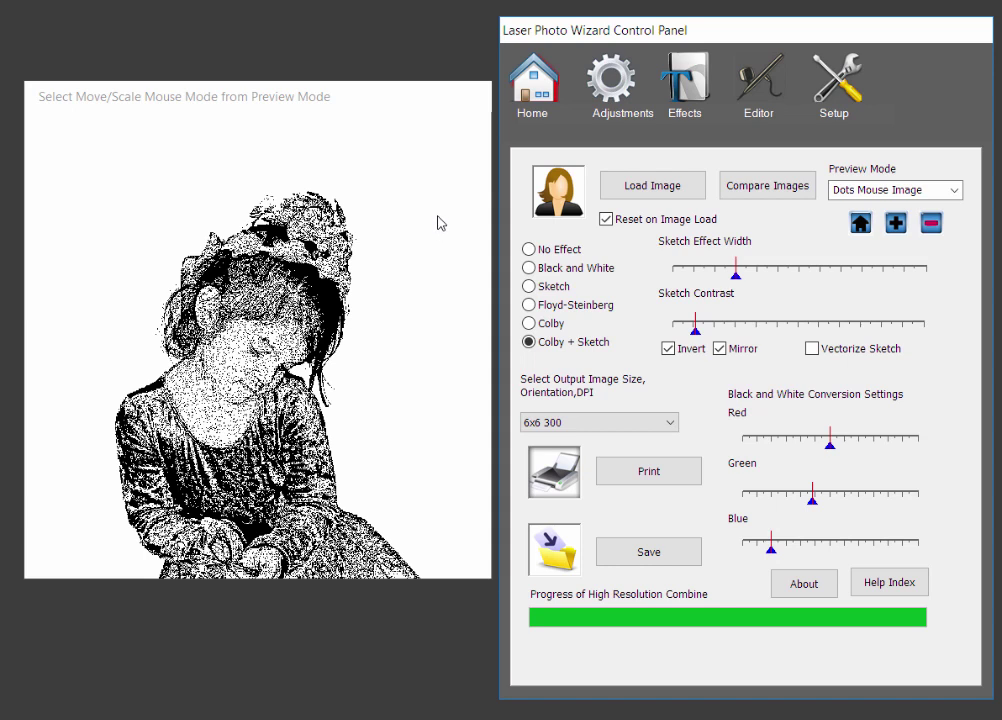
- Load SnowFlakeOverlay.png as the overlay added before the effect
click(693, 84)
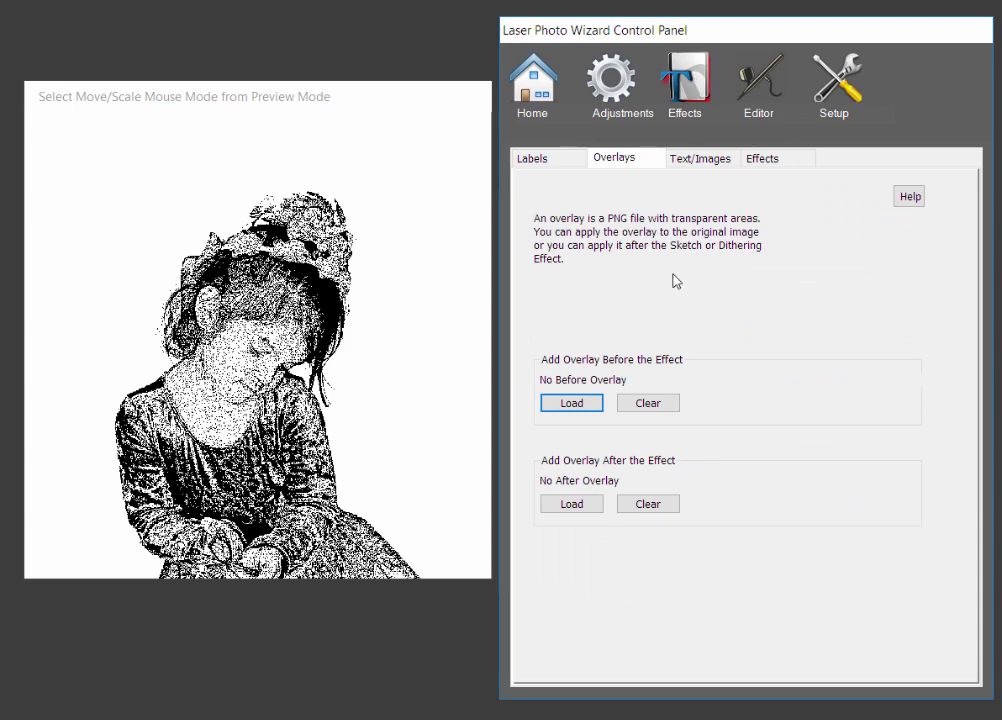
click(574, 404)
click(551, 250)
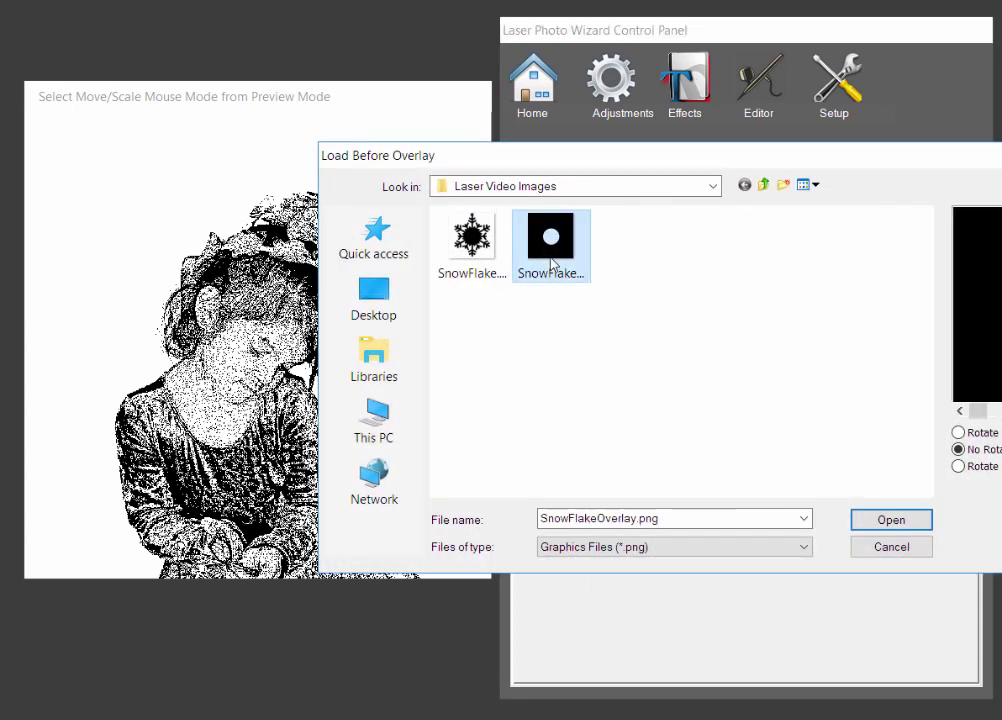
click(889, 520)
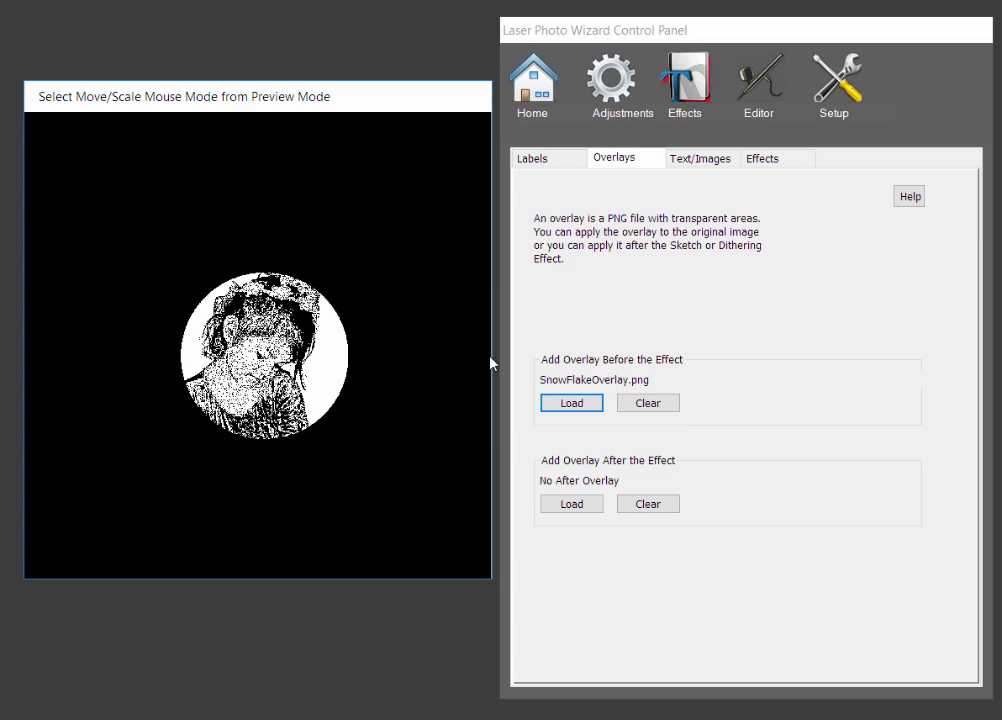
- Add SnowFlake.jpg as an image item with Vectors output mode, then scale it down
click(700, 161)
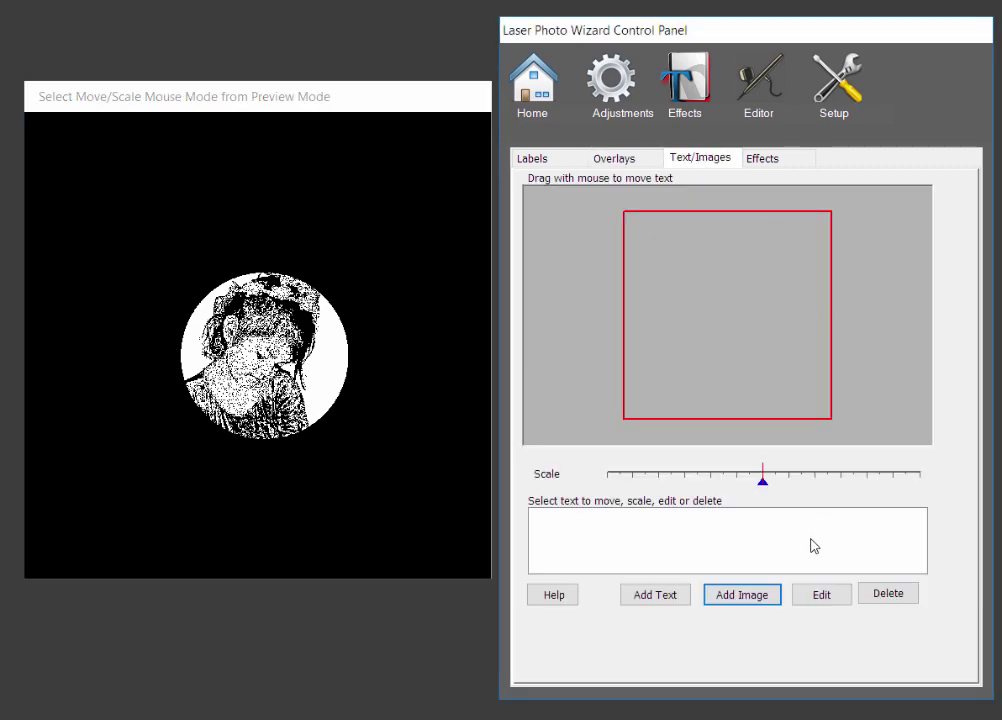
click(758, 598)
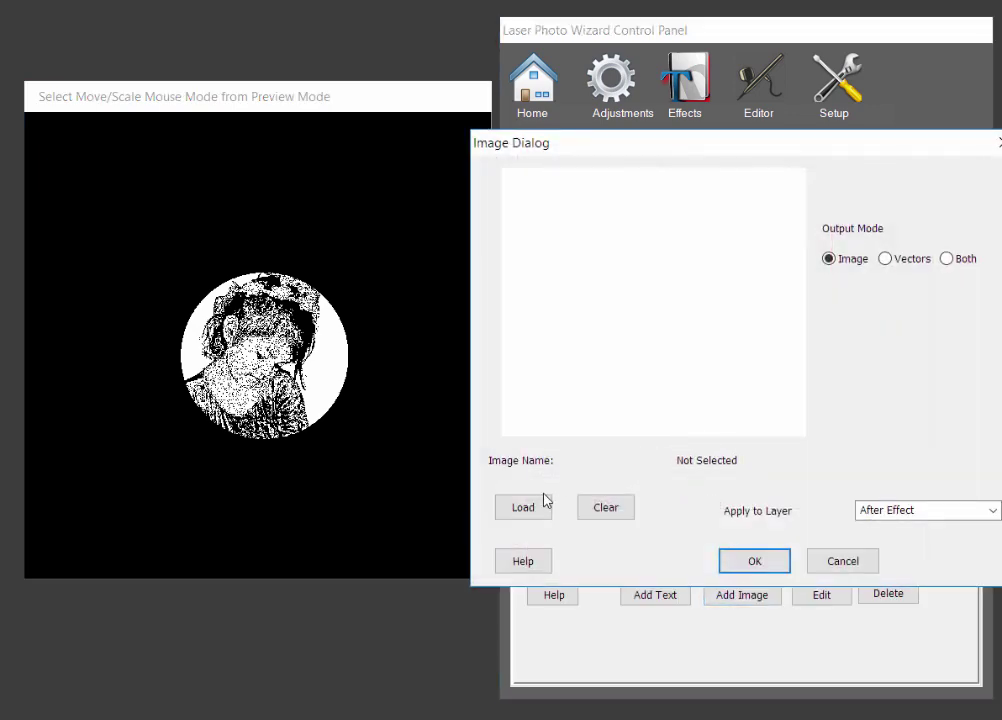
click(537, 508)
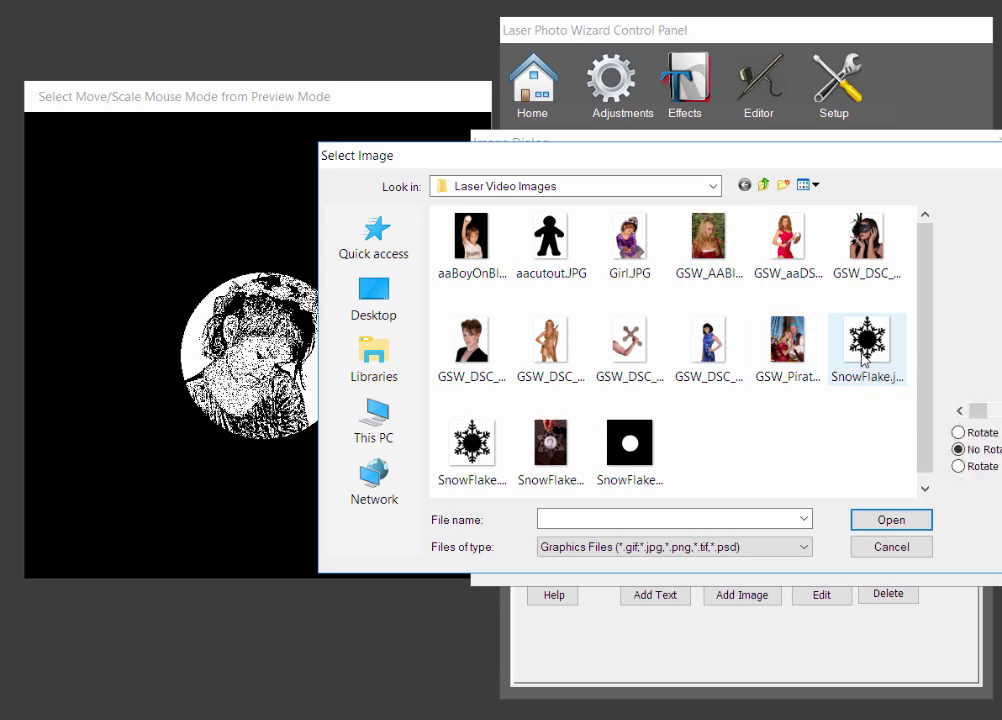
click(863, 350)
click(889, 520)
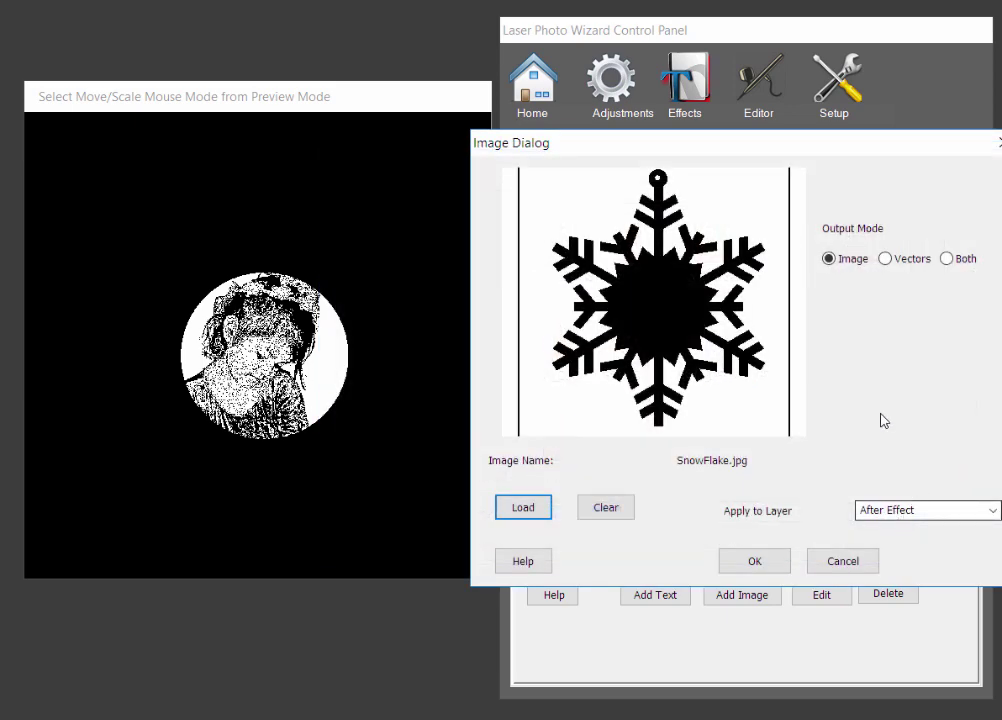
click(885, 259)
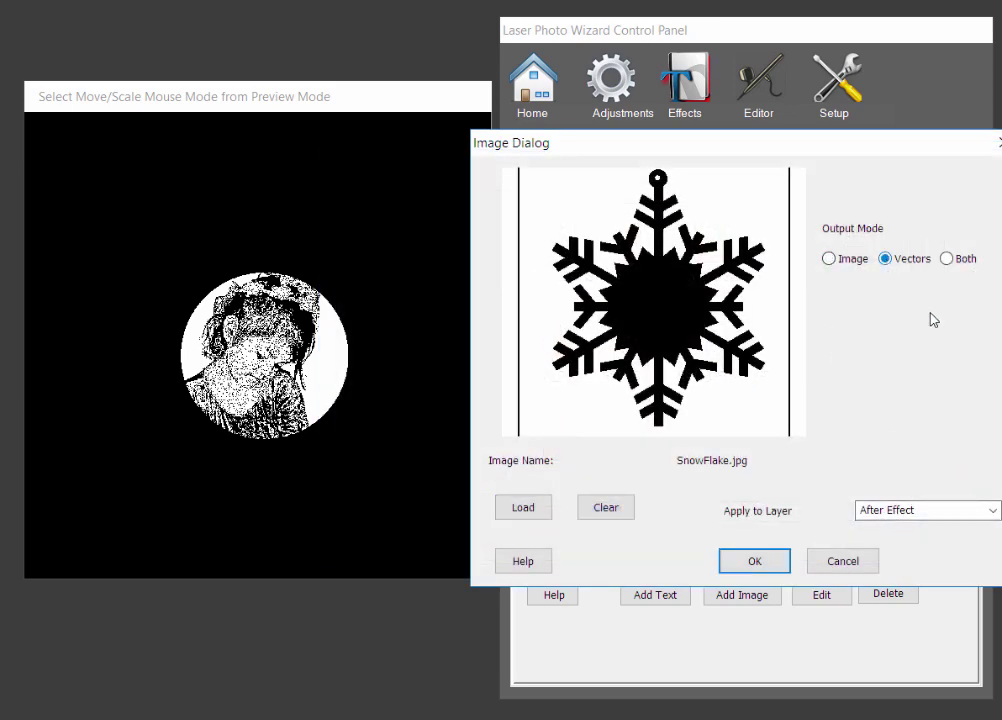
click(755, 562)
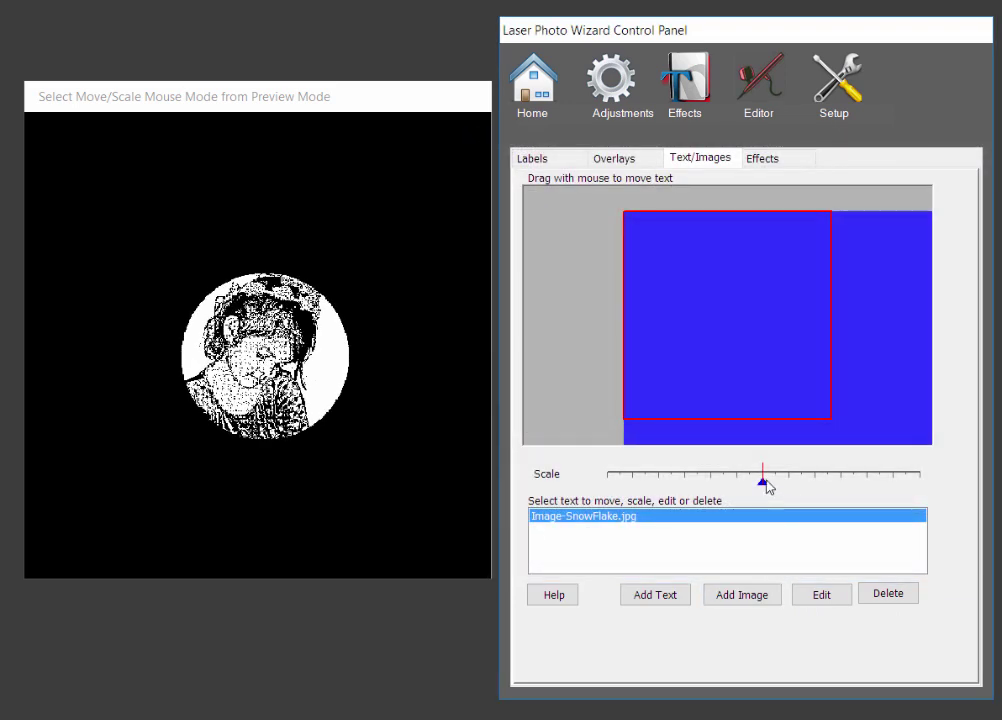
drag(766, 486, 716, 479)
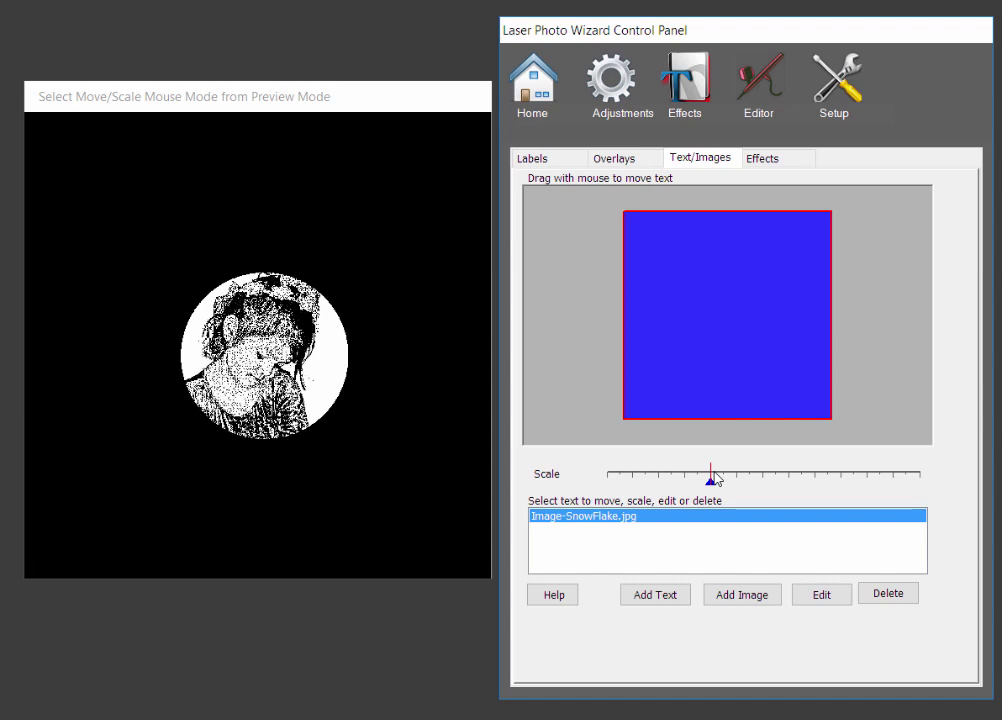
- Return to the main settings to render the red snowflake cut outline around the circular sketch
click(532, 88)
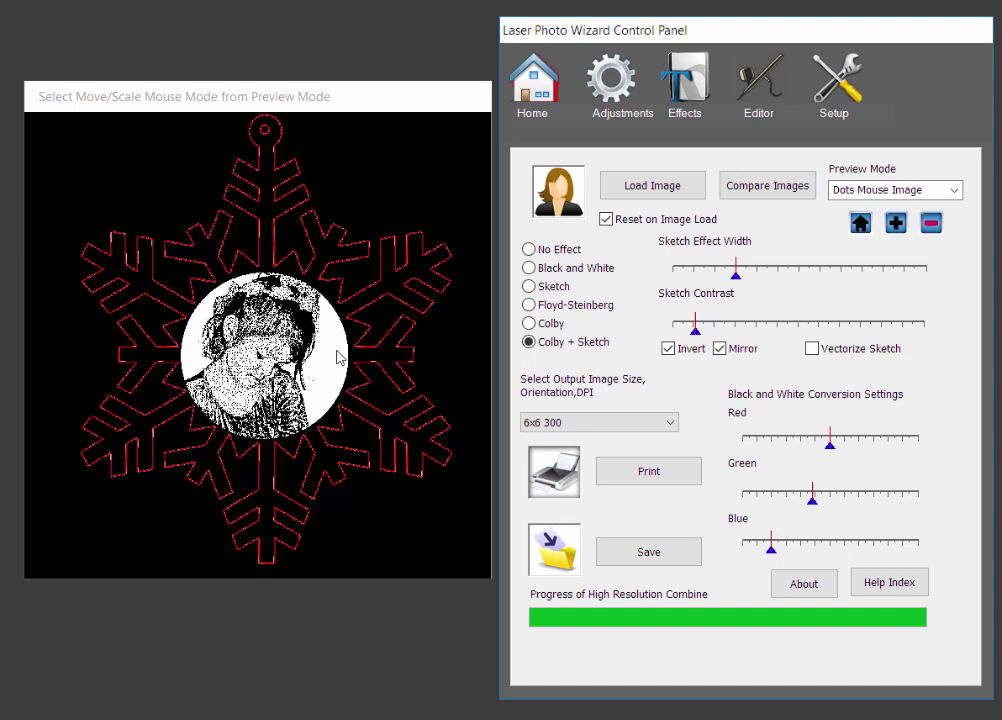
- Load the photo of the finished engraved snowflake ornament and move its preview window up and left
click(636, 191)
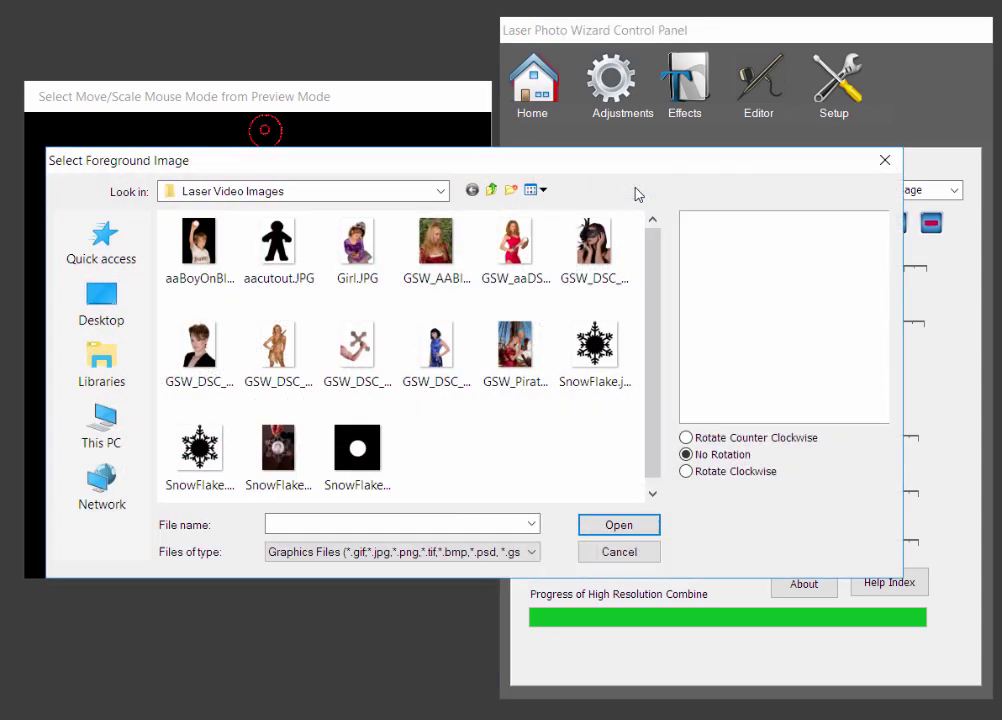
double_click(280, 452)
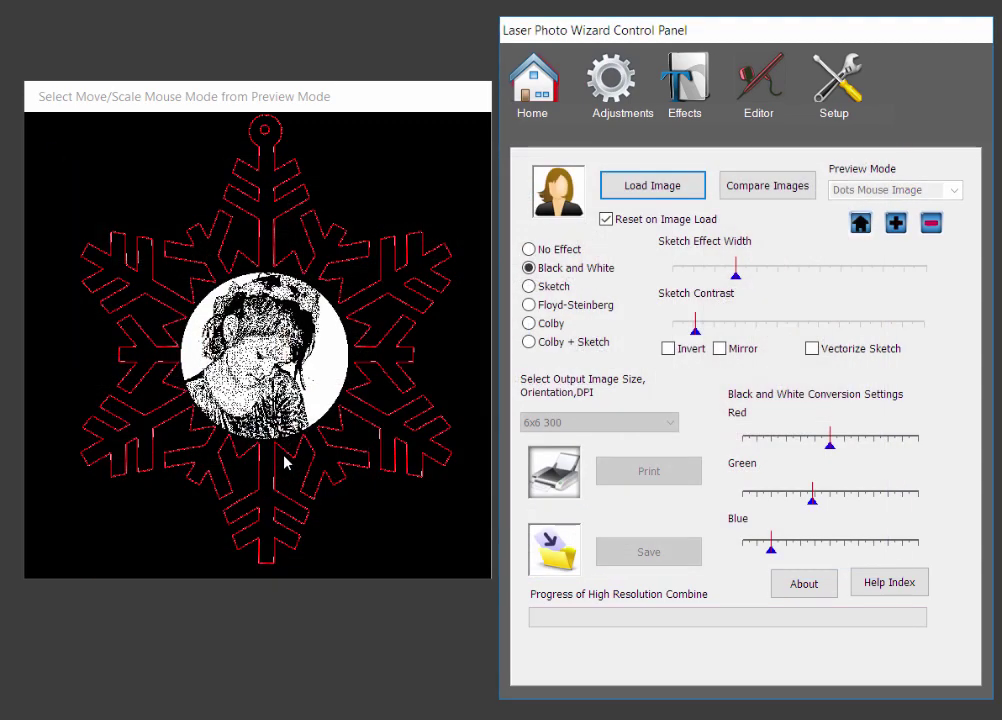
drag(284, 107, 674, 194)
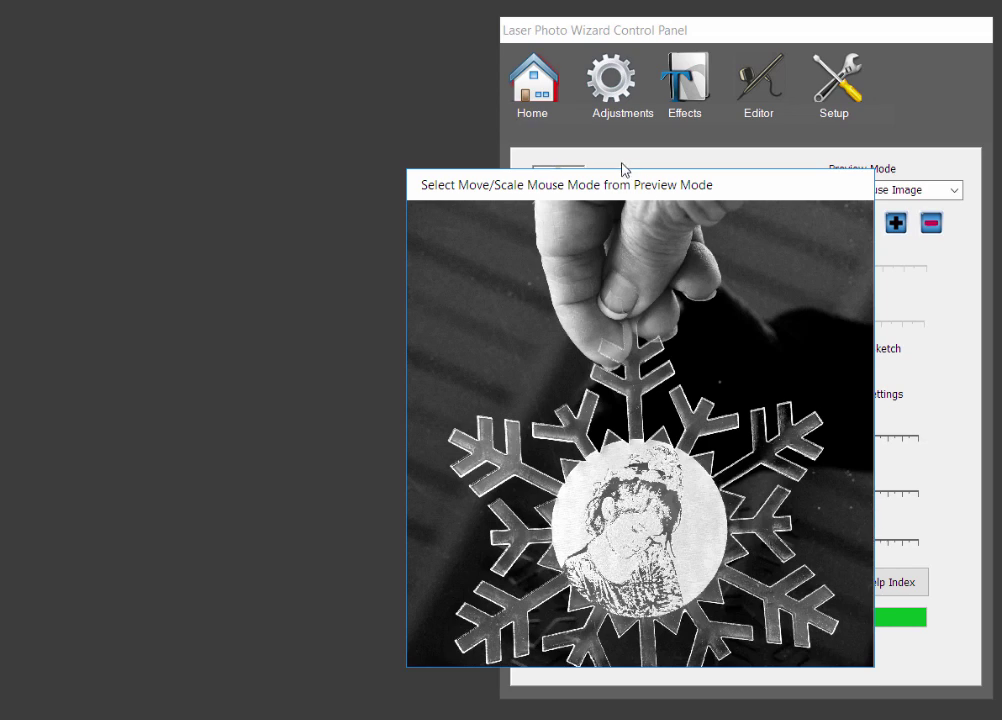
drag(604, 186, 459, 56)
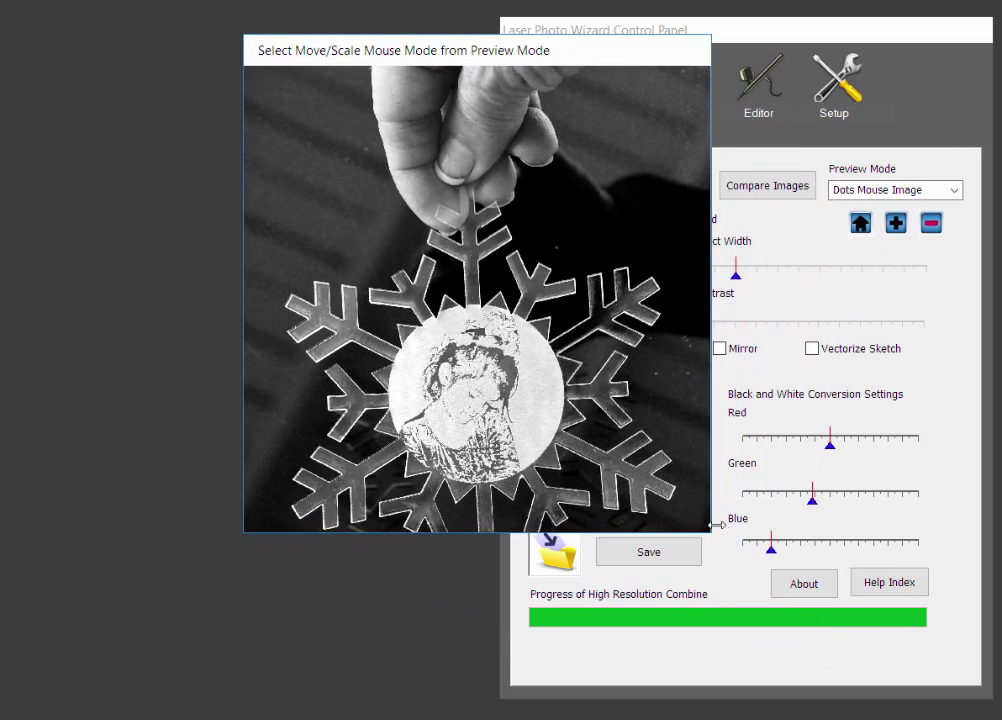